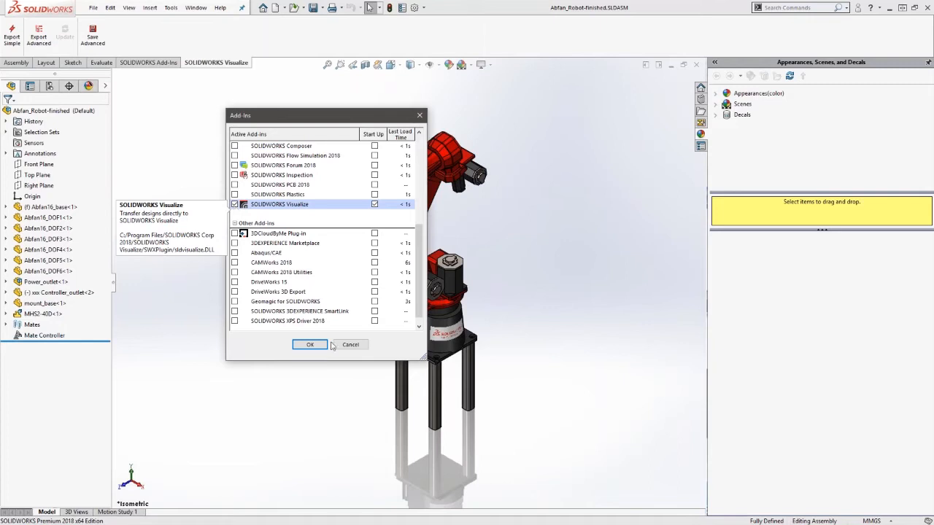
Step: Close the add-ins settings and turn the robot assembly to a lower viewing angle, shifted towards the feature tree
{"action": "left_click", "coordinate": [343, 345]}
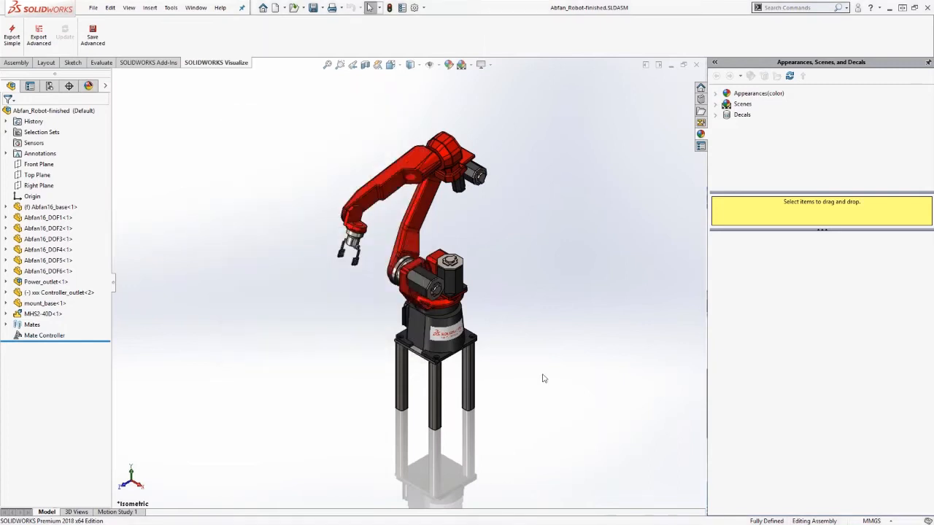
{"action": "middle_click_drag", "start_coordinate": [526, 335], "coordinate": [530, 330]}
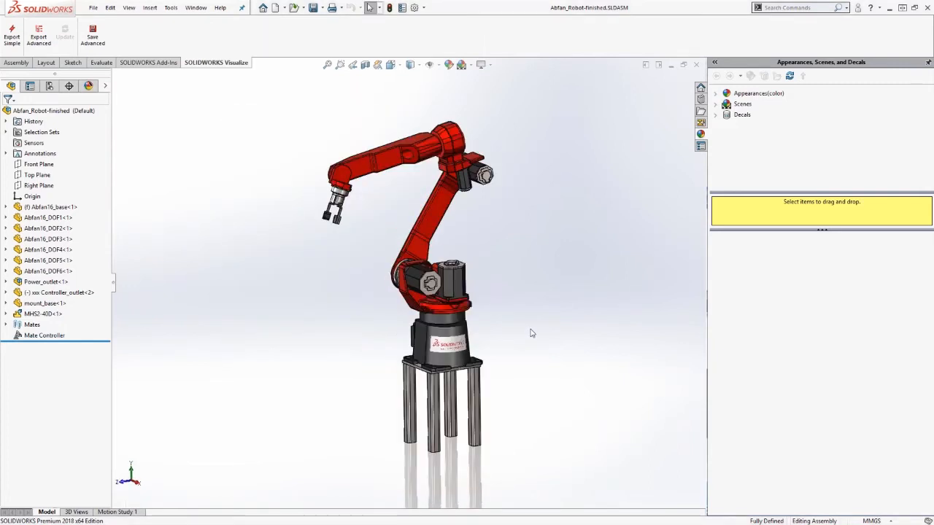
{"action": "left_click", "coordinate": [7, 40]}
{"action": "middle_click_drag", "start_coordinate": [560, 262], "coordinate": [556, 254]}
{"action": "middle_click_drag", "start_coordinate": [632, 252], "coordinate": [563, 255], "text": "ctrl"}
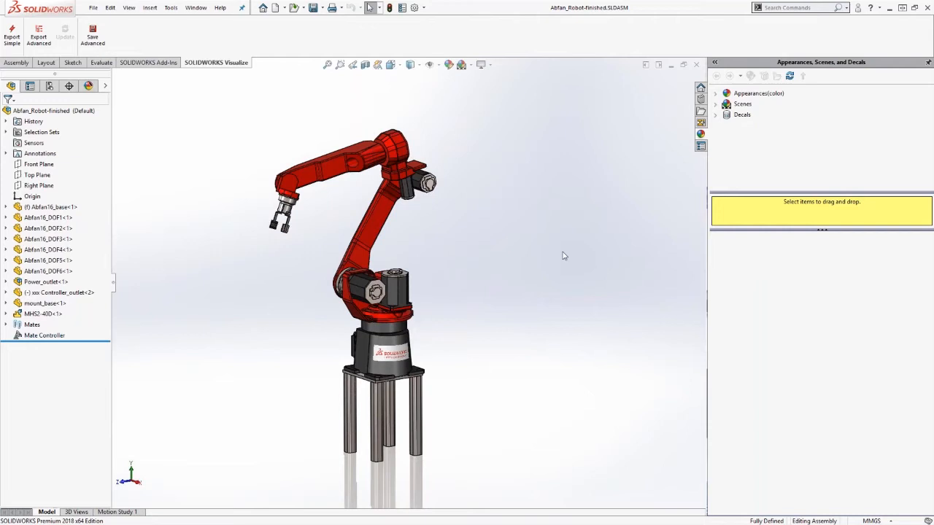
Step: Try to apply the gloss blue car paint appearance to the robot's lower arm link
{"action": "left_click", "coordinate": [715, 93]}
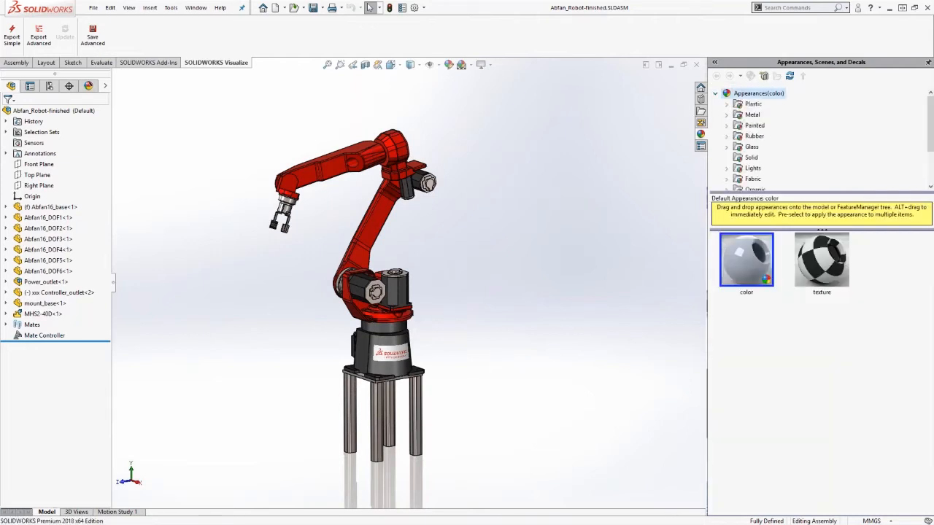
{"action": "middle_click_drag", "start_coordinate": [442, 250], "coordinate": [367, 229]}
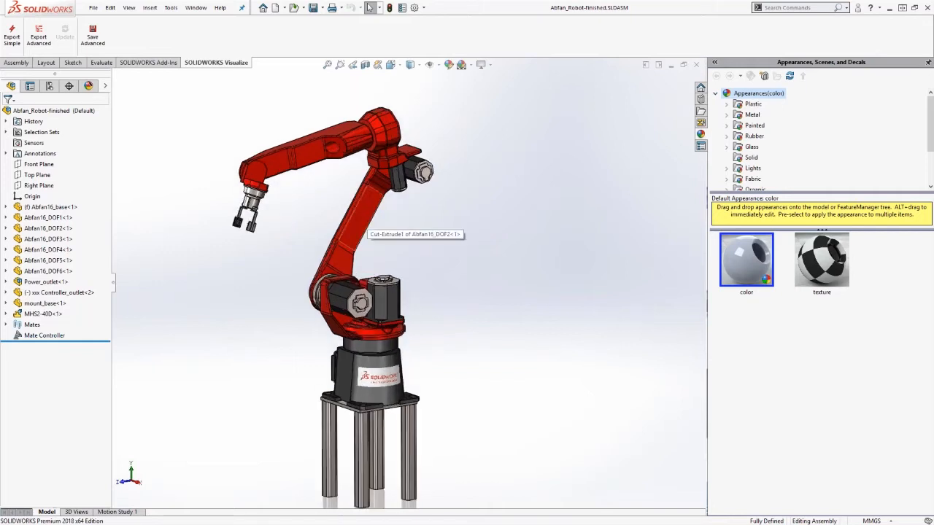
{"action": "left_click", "coordinate": [728, 125]}
{"action": "left_click", "coordinate": [757, 137]}
{"action": "left_click_drag", "start_coordinate": [821, 410], "coordinate": [358, 223]}
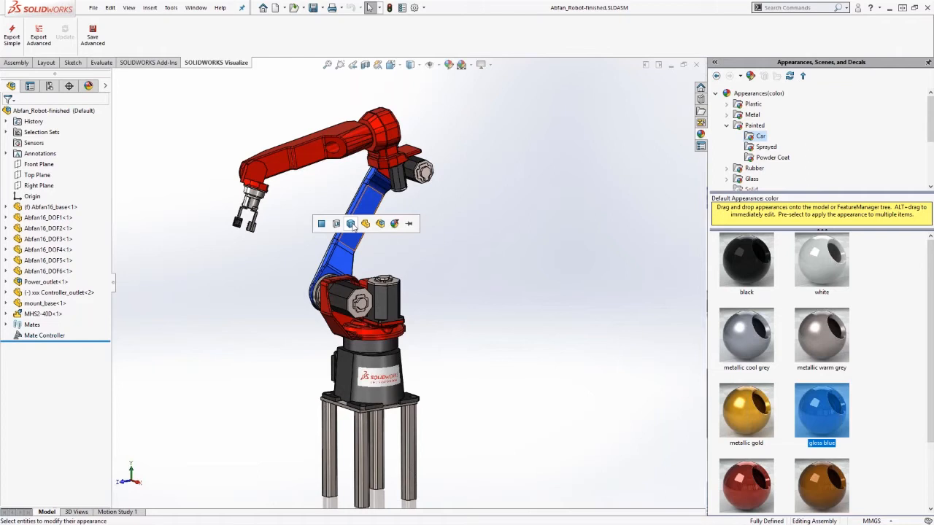
{"action": "left_click", "coordinate": [491, 292]}
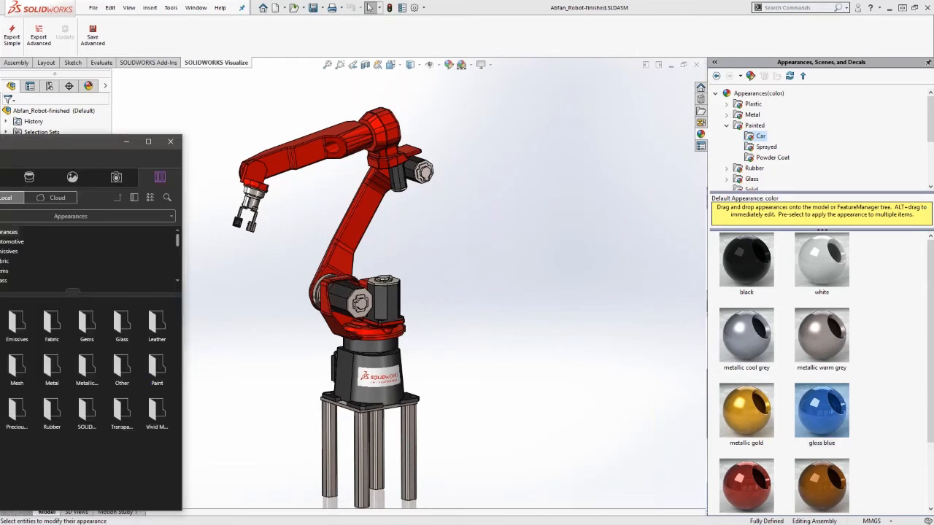
Step: Switch to SOLIDWORKS Visualize, maximize its window and orbit the imported robot model
{"action": "left_click_drag", "start_coordinate": [2, 141], "coordinate": [337, 1]}
{"action": "mouse_move", "coordinate": [335, 49]}
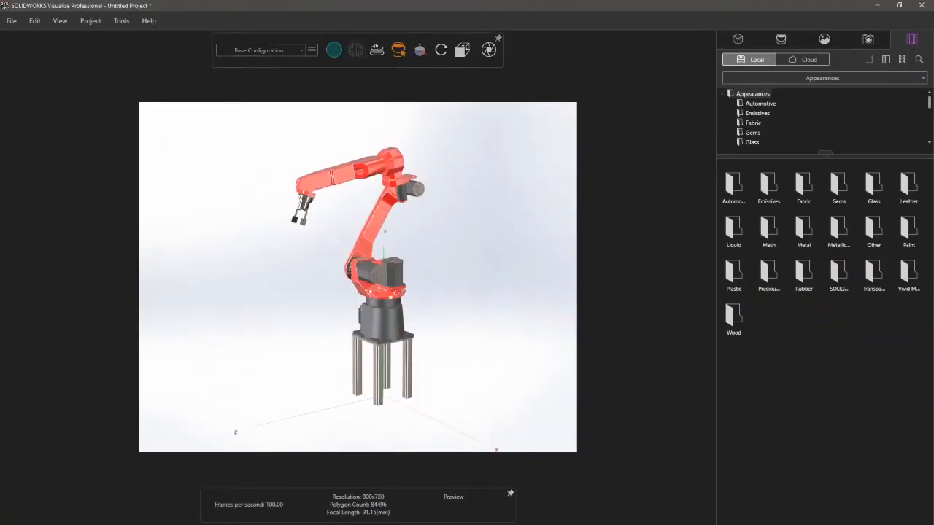
{"action": "middle_click_drag", "start_coordinate": [462, 272], "coordinate": [416, 252]}
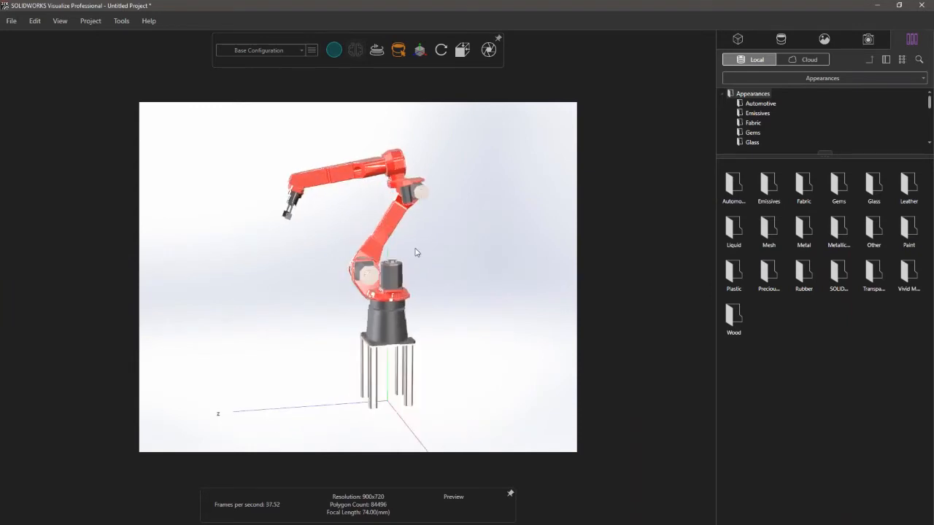
Step: Expand the Abfan_Robot-finished_VISUALIZE model to its Root group and examine its parts and groups, including the contents of Abfan16_base-1
{"action": "left_click", "coordinate": [738, 40]}
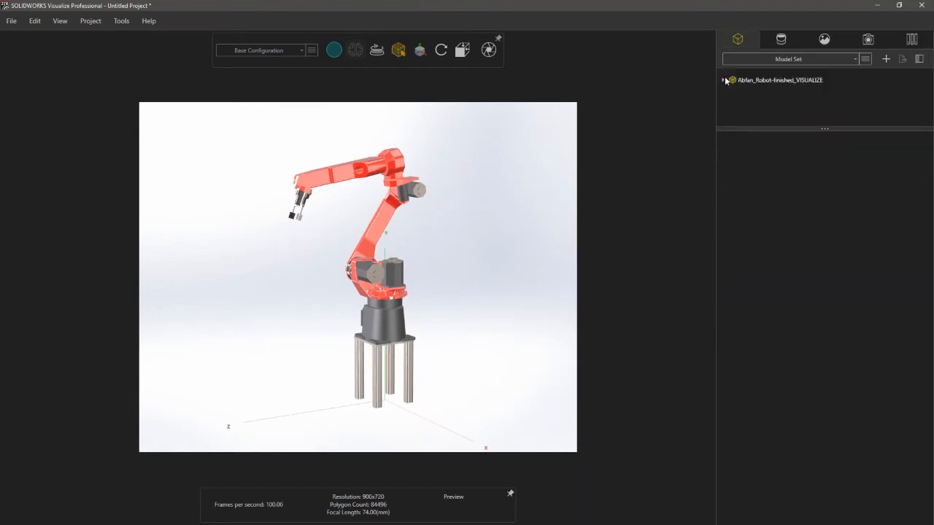
{"action": "left_click", "coordinate": [726, 83]}
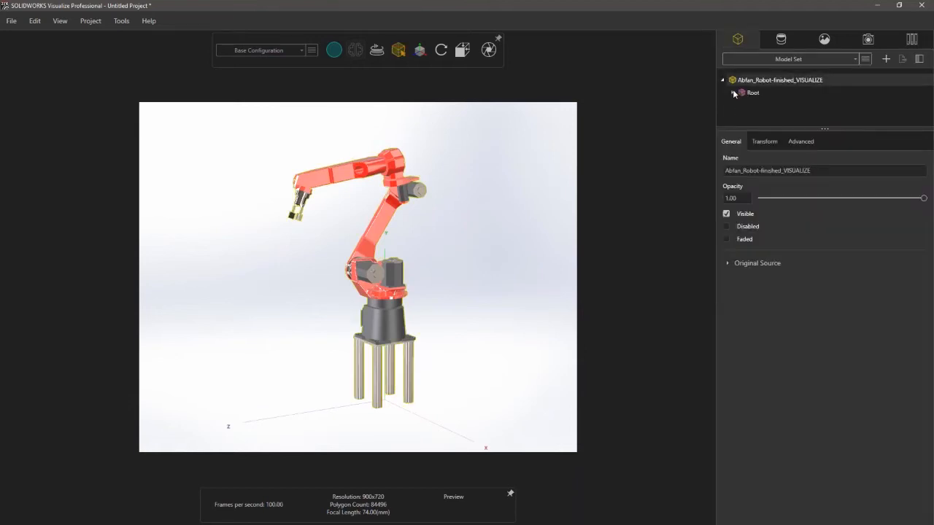
{"action": "left_click", "coordinate": [398, 50]}
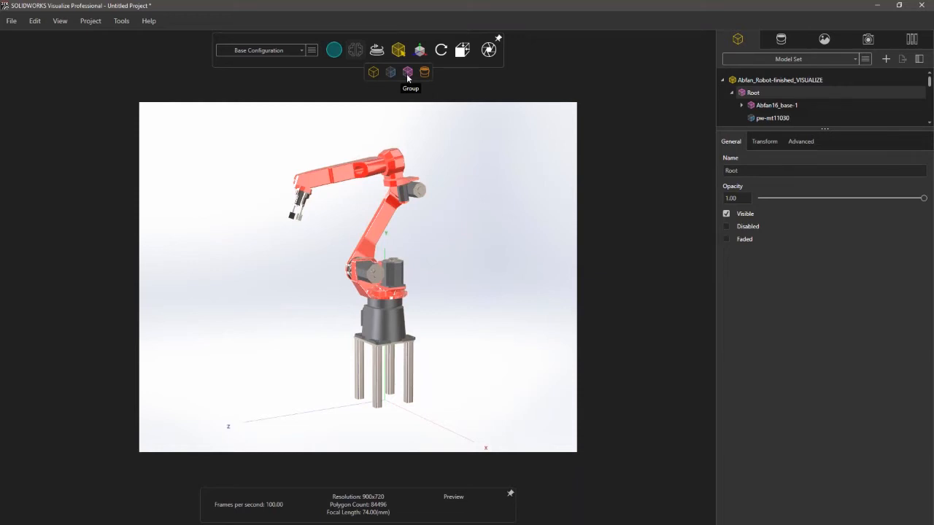
{"action": "left_click", "coordinate": [805, 104]}
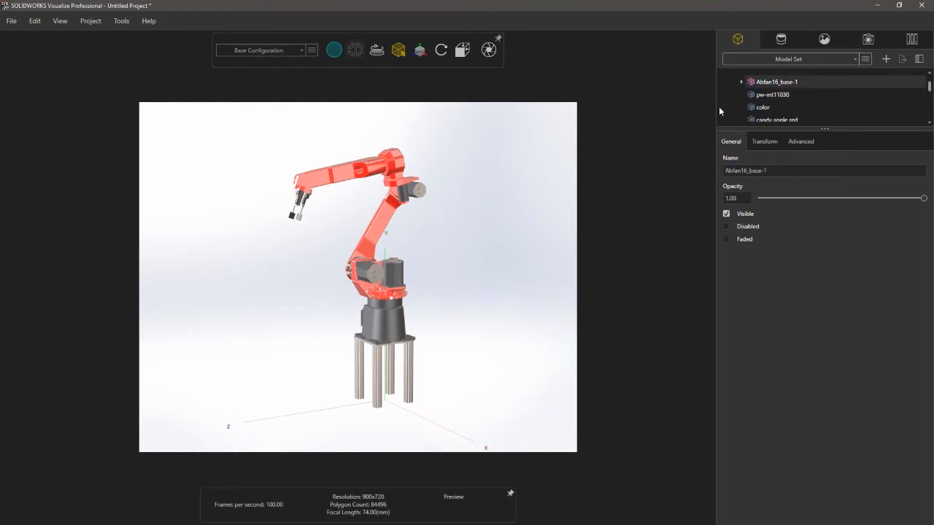
{"action": "scroll", "coordinate": [760, 102], "scroll_direction": "down", "scroll_amount": 3}
{"action": "scroll", "coordinate": [764, 89], "scroll_direction": "up", "scroll_amount": 3}
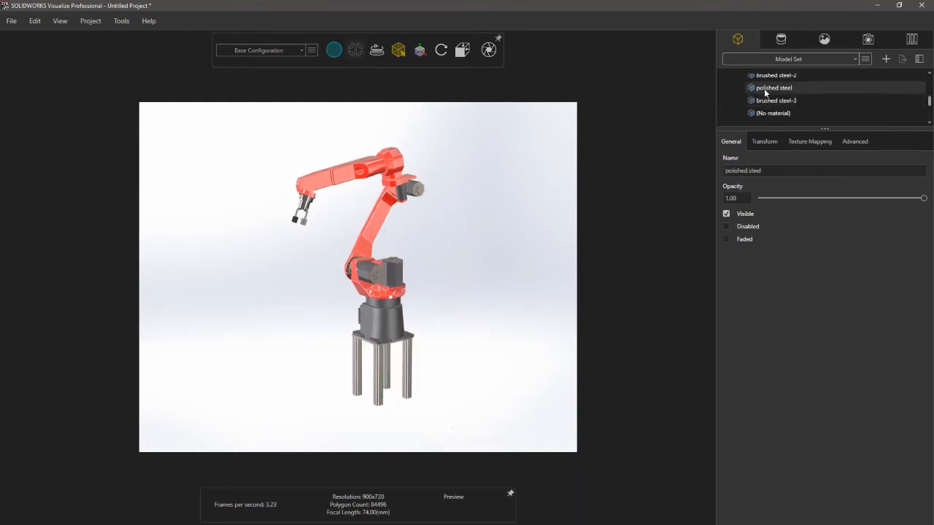
{"action": "scroll", "coordinate": [764, 88], "scroll_direction": "down", "scroll_amount": 1}
{"action": "left_click", "coordinate": [741, 82]}
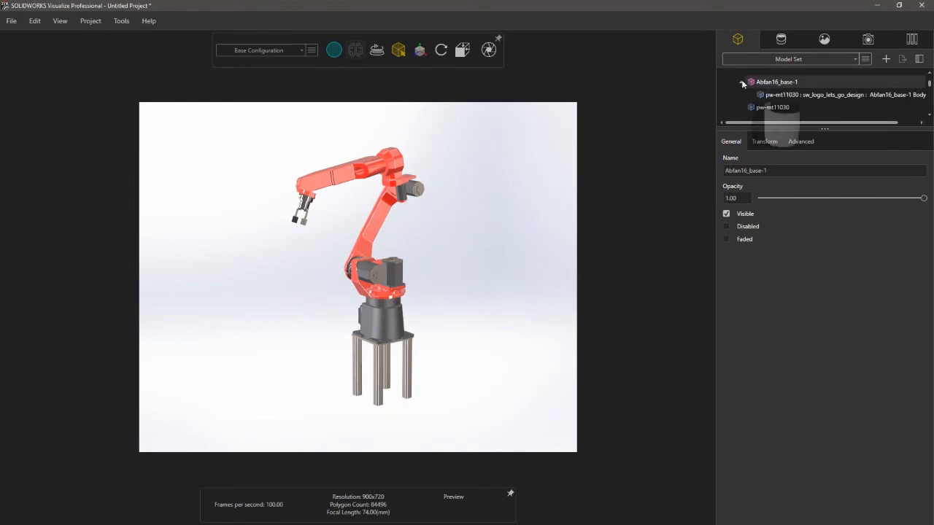
{"action": "left_click", "coordinate": [743, 83]}
{"action": "scroll", "coordinate": [767, 95], "scroll_direction": "down", "scroll_amount": 1}
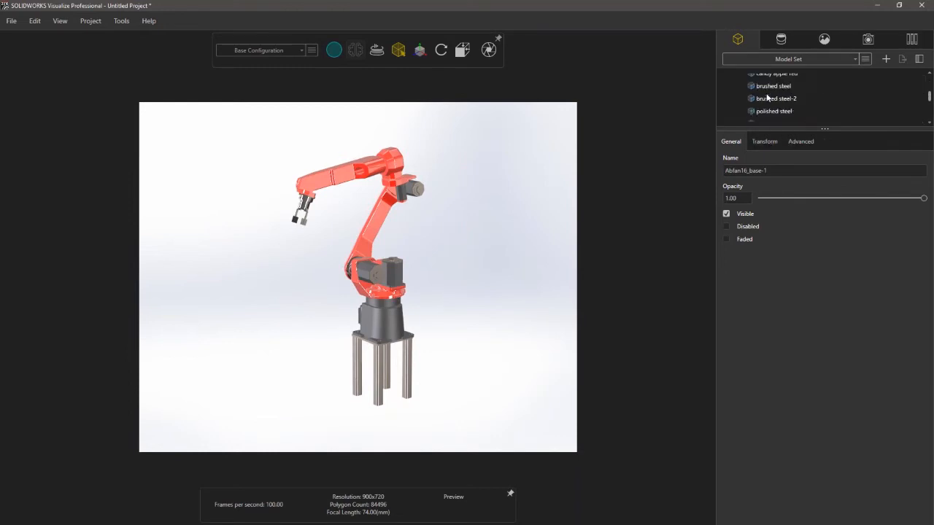
{"action": "scroll", "coordinate": [767, 97], "scroll_direction": "up", "scroll_amount": 1}
Step: Select the candy apple red part in the model tree and switch the selection tool to part selection
{"action": "left_click", "coordinate": [755, 96]}
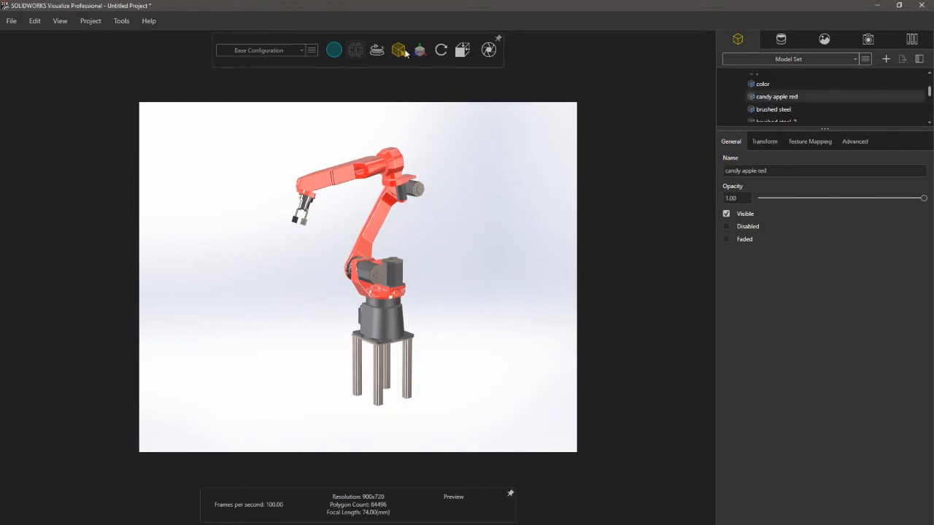
{"action": "mouse_move", "coordinate": [403, 52]}
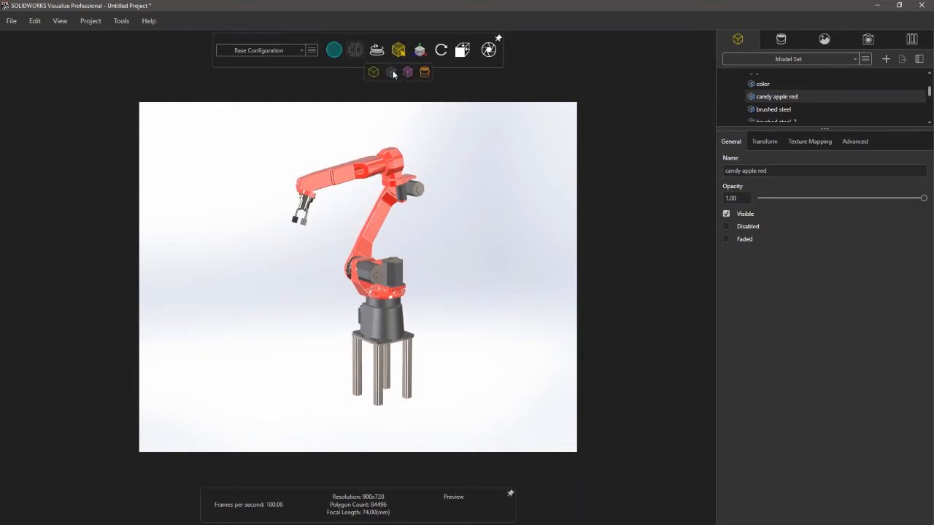
{"action": "left_click", "coordinate": [392, 72]}
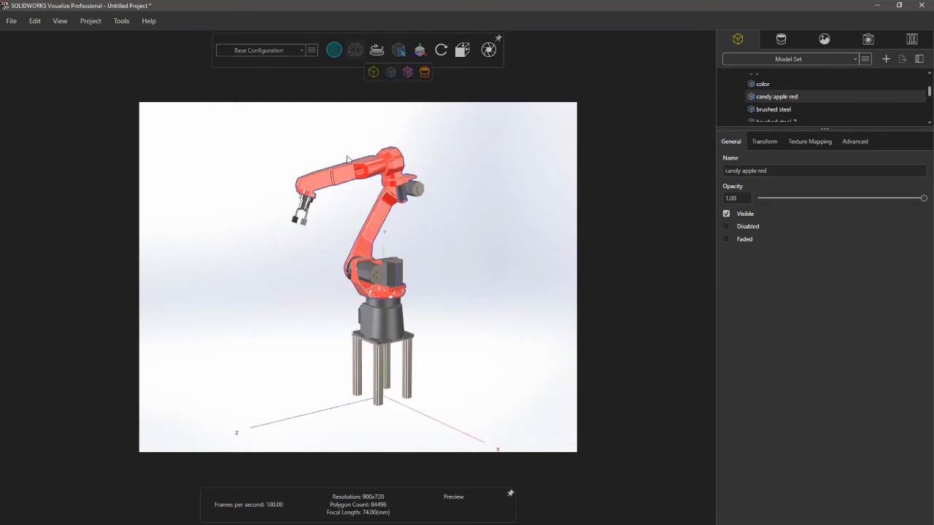
Step: Highlight the brushed steel, brushed steel-2 and candy apple red parts one after another to see what each covers
{"action": "left_click", "coordinate": [769, 110]}
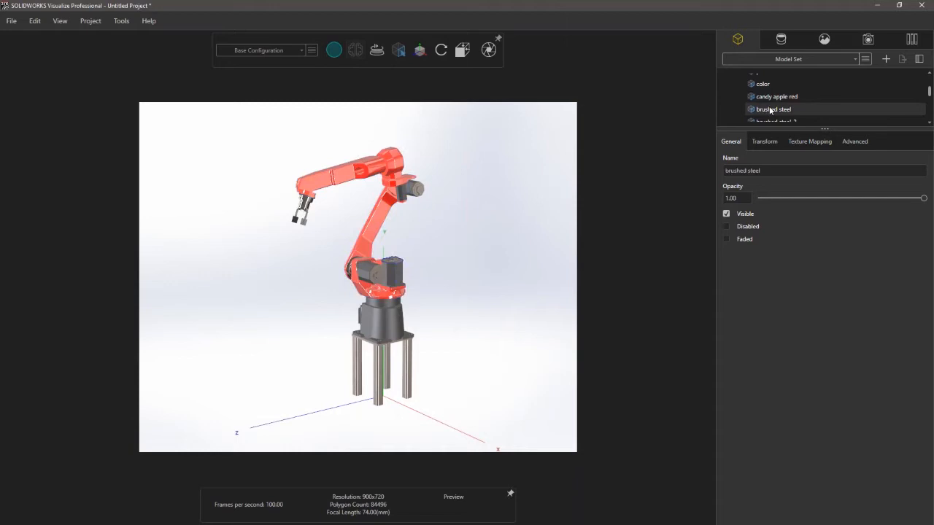
{"action": "scroll", "coordinate": [774, 98], "scroll_direction": "down", "scroll_amount": 1}
{"action": "left_click", "coordinate": [774, 97]}
{"action": "scroll", "coordinate": [774, 100], "scroll_direction": "up", "scroll_amount": 1}
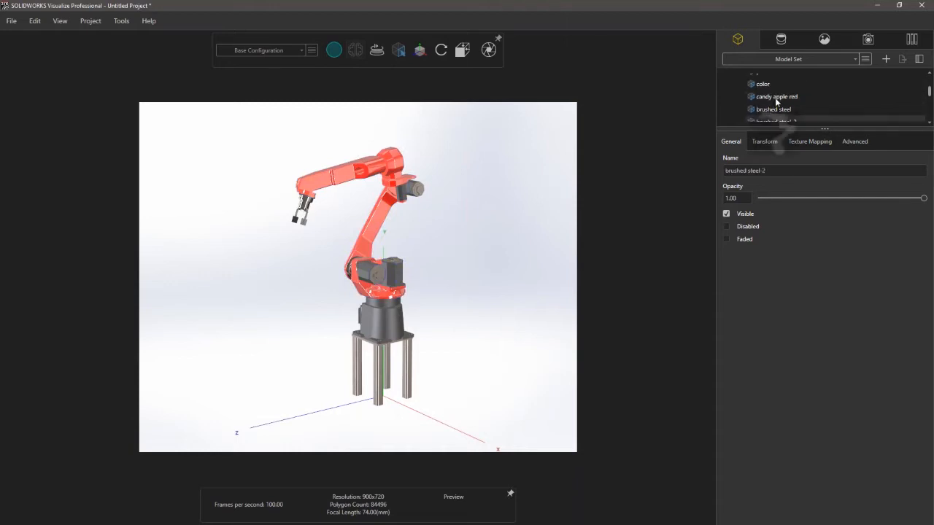
{"action": "left_click", "coordinate": [777, 99]}
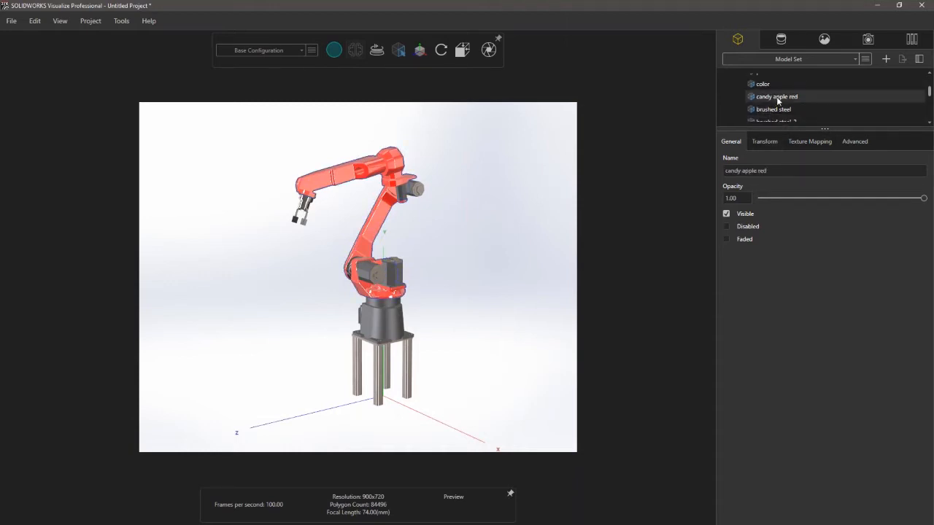
Step: Clear the part selection and open the Paint folder of the local appearance library
{"action": "left_click", "coordinate": [745, 44]}
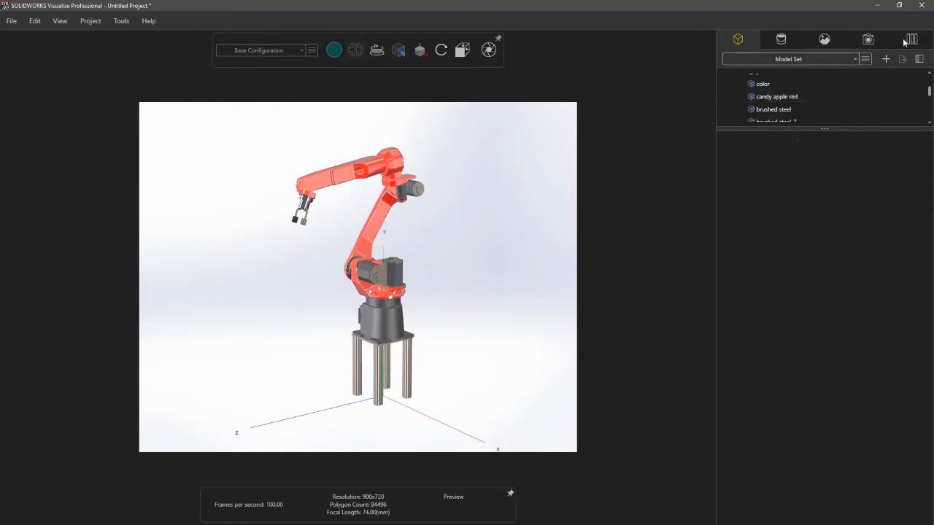
{"action": "left_click", "coordinate": [912, 40]}
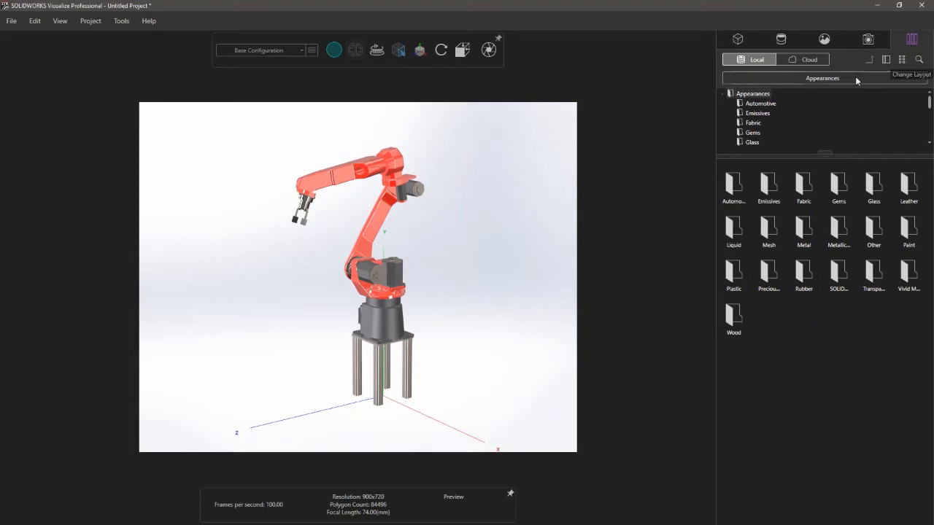
{"action": "left_click", "coordinate": [874, 229]}
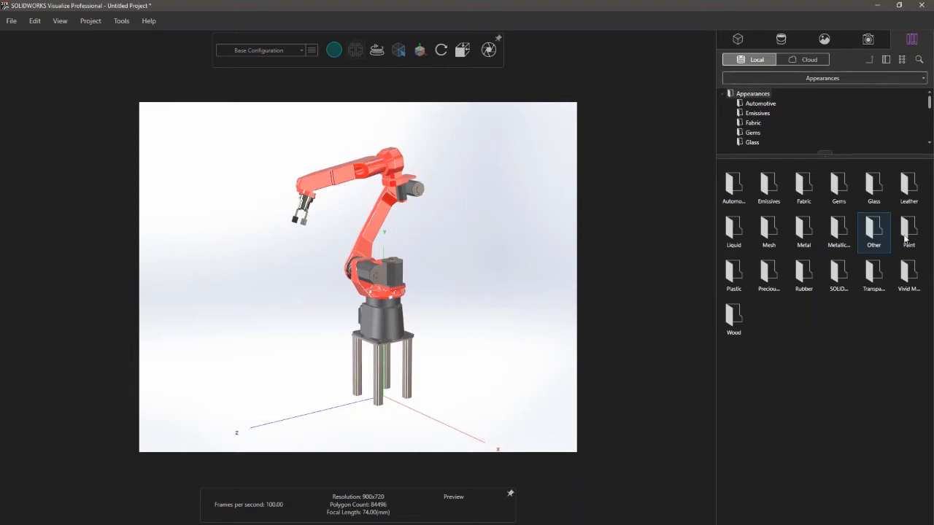
{"action": "double_click", "coordinate": [906, 233]}
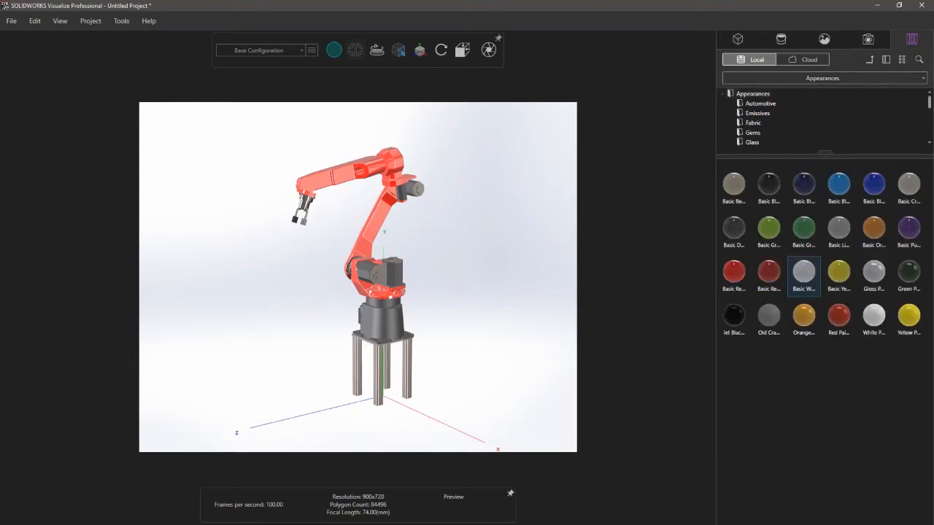
Step: Try the light basic green paint and the bright basic red paint on the robot's arm part
{"action": "left_click_drag", "start_coordinate": [769, 229], "coordinate": [377, 219]}
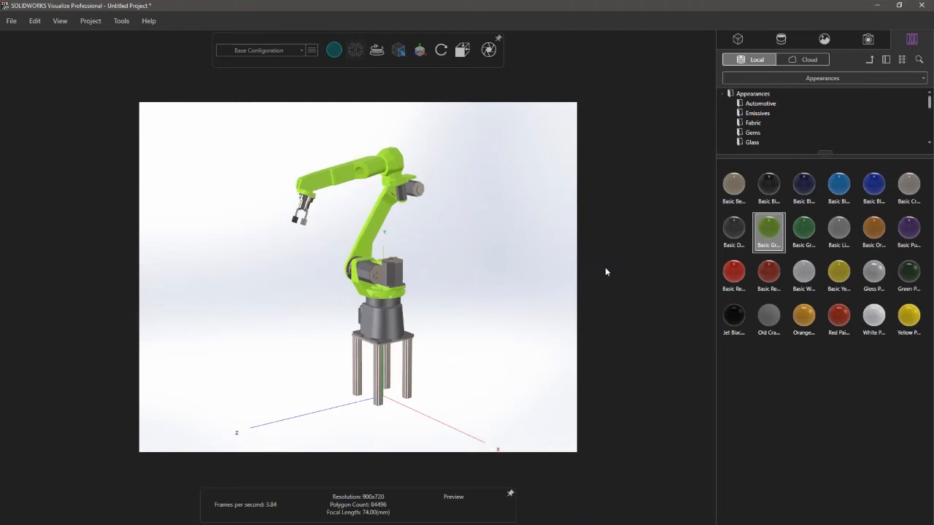
{"action": "left_click", "coordinate": [734, 272]}
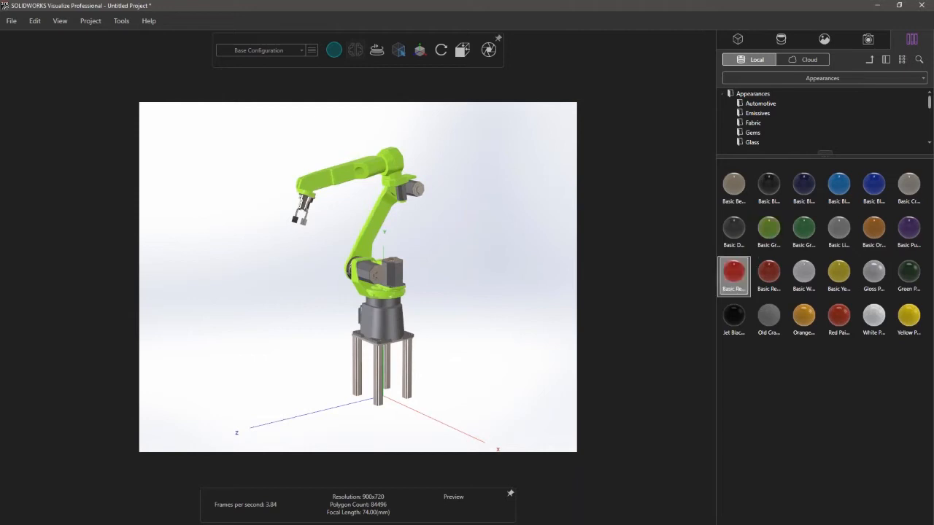
{"action": "left_click_drag", "start_coordinate": [733, 272], "coordinate": [377, 219]}
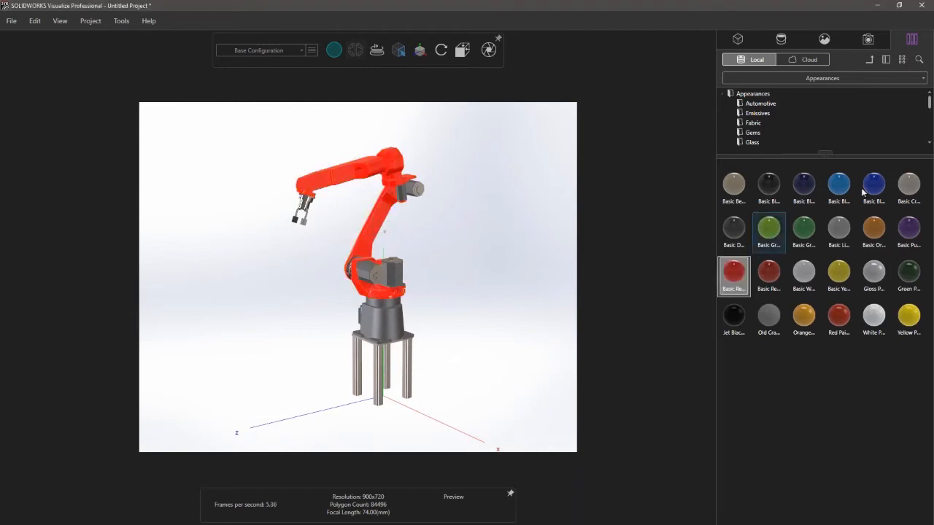
Step: Apply the bright basic blue paint to the robot's arm part and inspect it from a slightly rotated view
{"action": "left_click_drag", "start_coordinate": [874, 184], "coordinate": [383, 215]}
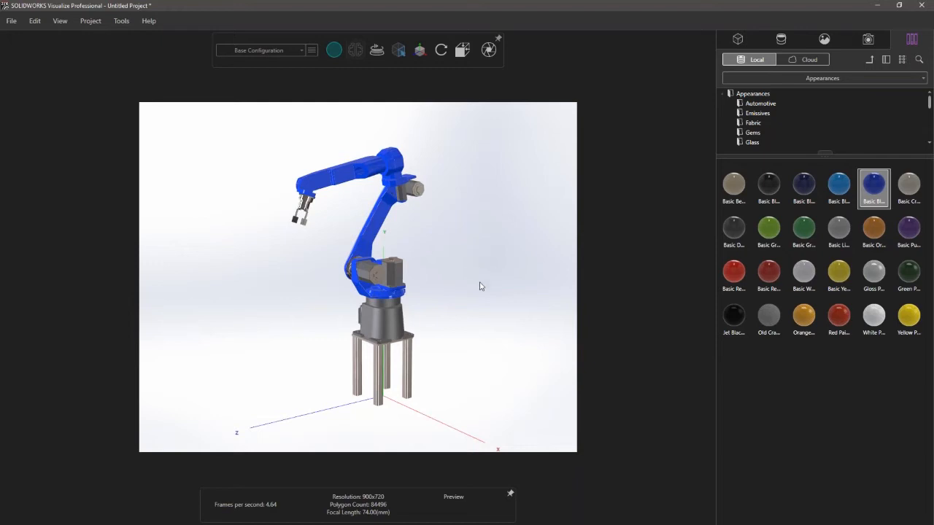
{"action": "left_click_drag", "start_coordinate": [480, 286], "coordinate": [461, 290]}
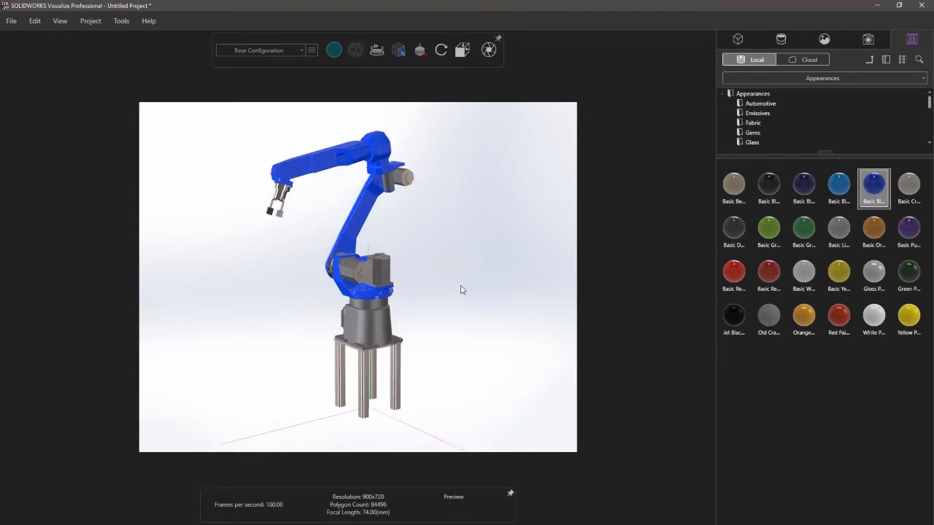
{"action": "middle_click_drag", "start_coordinate": [537, 280], "coordinate": [416, 236]}
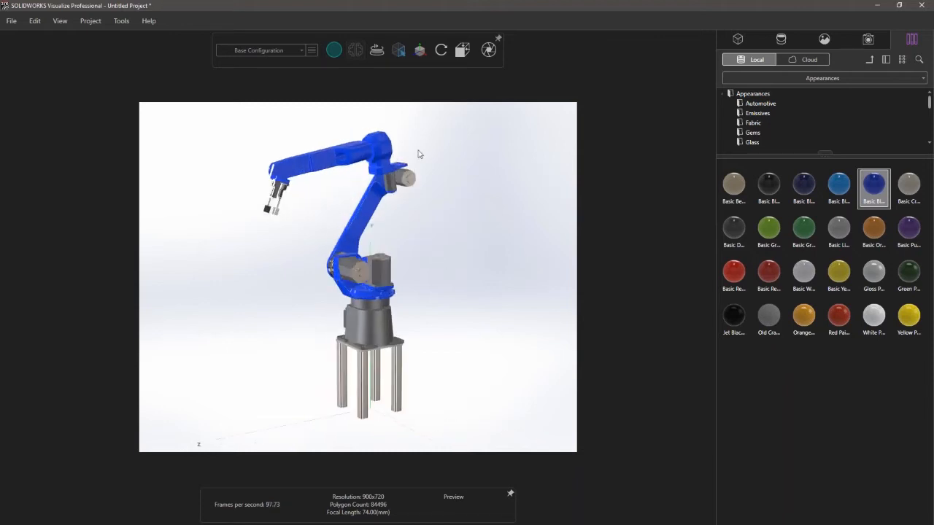
Step: Select the blue robot arm part and shift it along the Z axis with the Move tool, away from the base and motors
{"action": "left_click", "coordinate": [357, 143]}
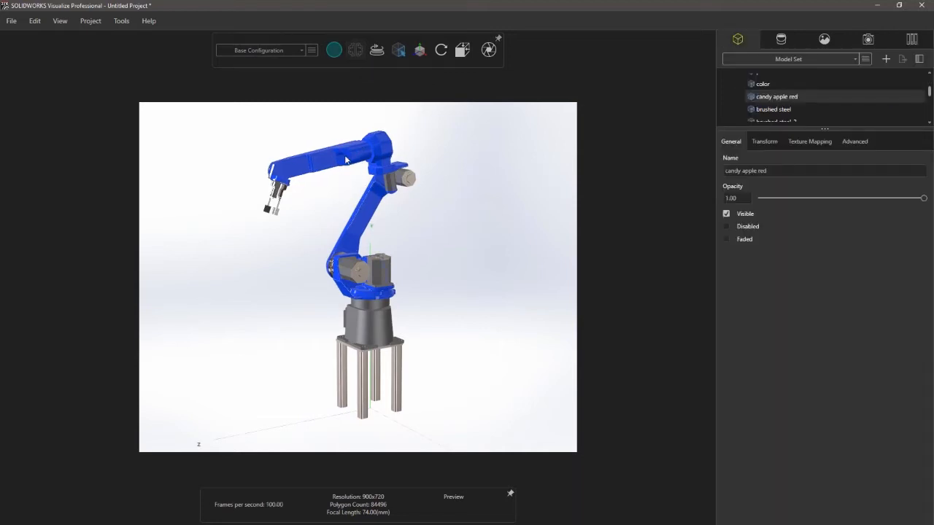
{"action": "left_click", "coordinate": [346, 159]}
{"action": "left_click", "coordinate": [340, 165]}
{"action": "mouse_move", "coordinate": [420, 60]}
{"action": "left_click", "coordinate": [382, 73]}
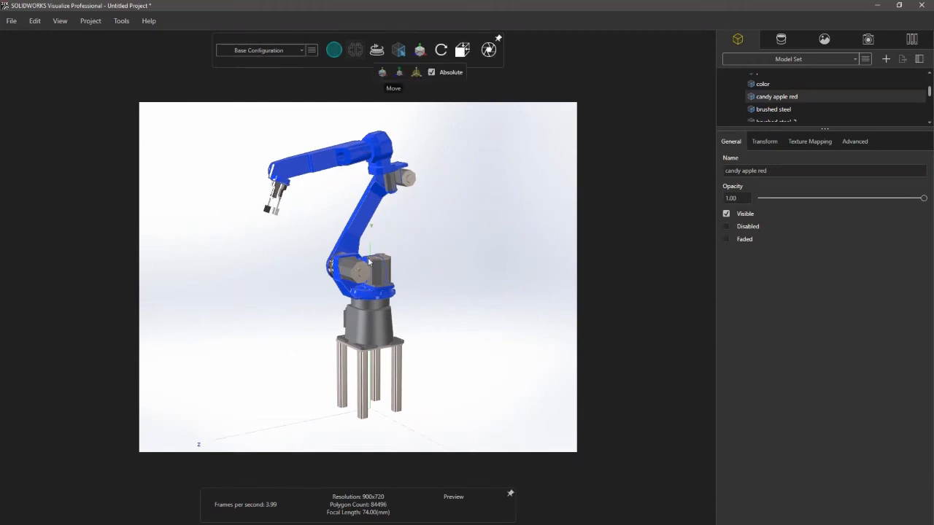
{"action": "left_click", "coordinate": [367, 257]}
{"action": "left_click_drag", "start_coordinate": [313, 303], "coordinate": [278, 313]}
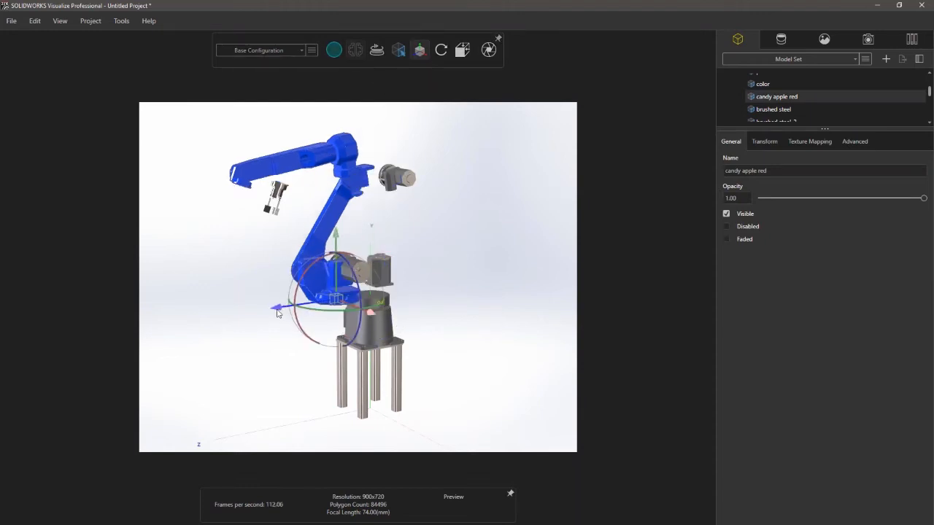
Step: Undo the arm part's move along the Z axis, clear the selection and check the reassembled robot from a slightly rotated view
{"action": "key", "text": "ctrl+z"}
{"action": "left_click", "coordinate": [457, 236]}
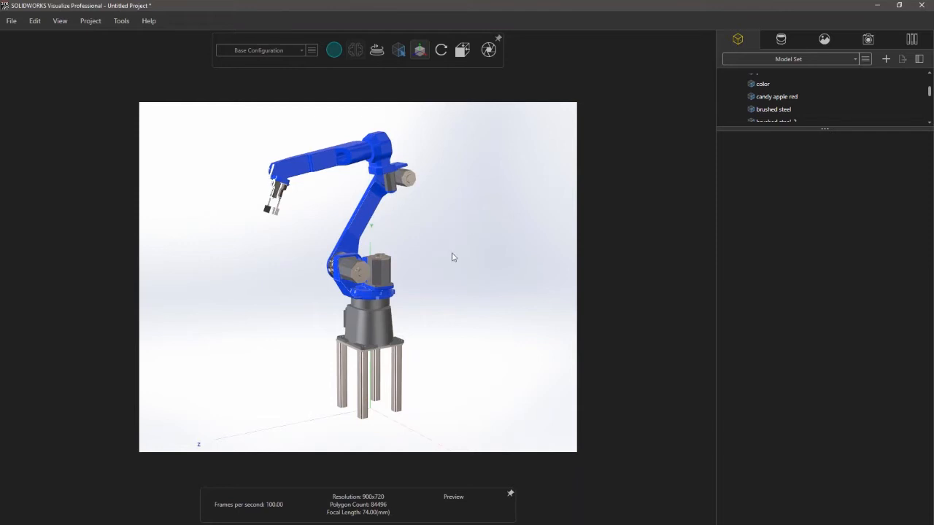
{"action": "middle_click_drag", "start_coordinate": [453, 254], "coordinate": [488, 254]}
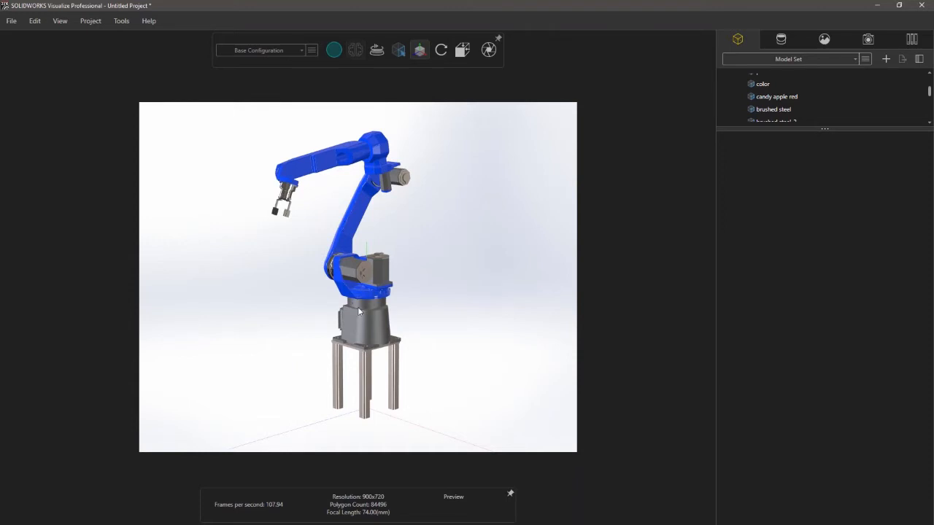
Step: Apply the basic green paint from the local appearance library to the robot's blue arm part
{"action": "left_click", "coordinate": [911, 39]}
{"action": "left_click_drag", "start_coordinate": [806, 241], "coordinate": [371, 232]}
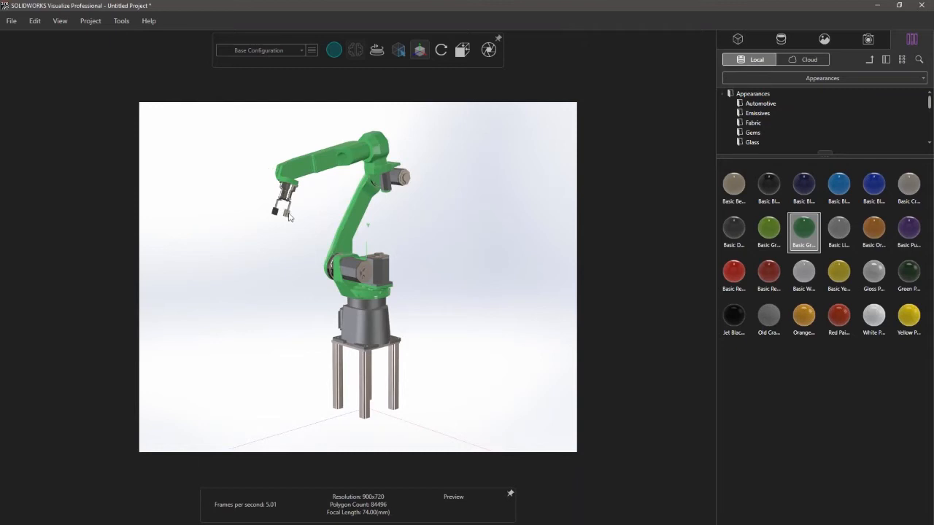
{"action": "left_click", "coordinate": [12, 20]}
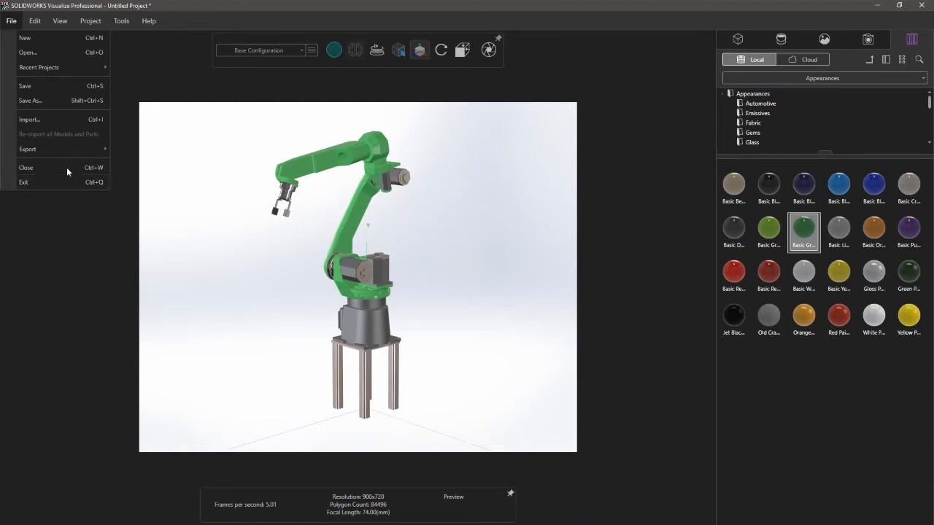
{"action": "left_click", "coordinate": [482, 305]}
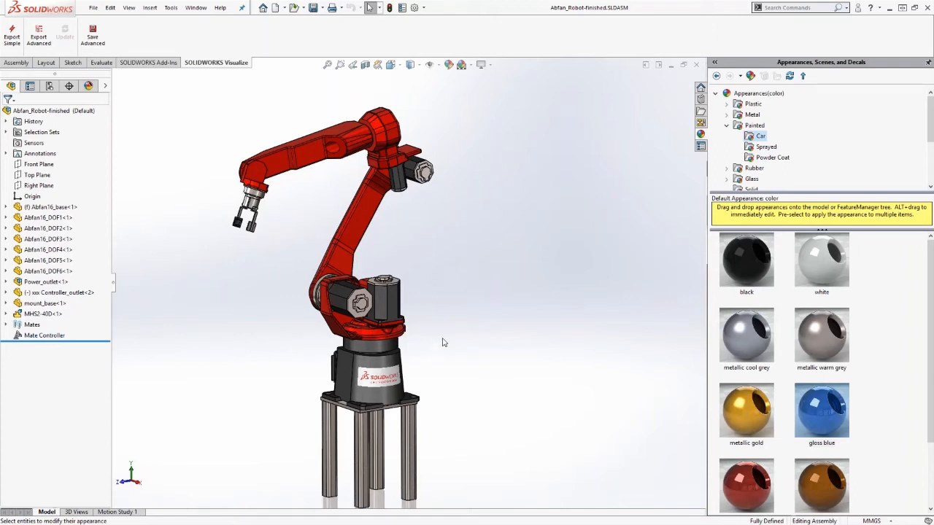
Step: Switch to SOLIDWORKS and examine the robot assembly's list of assigned appearances, including the polished steel and color entries
{"action": "left_click", "coordinate": [88, 86]}
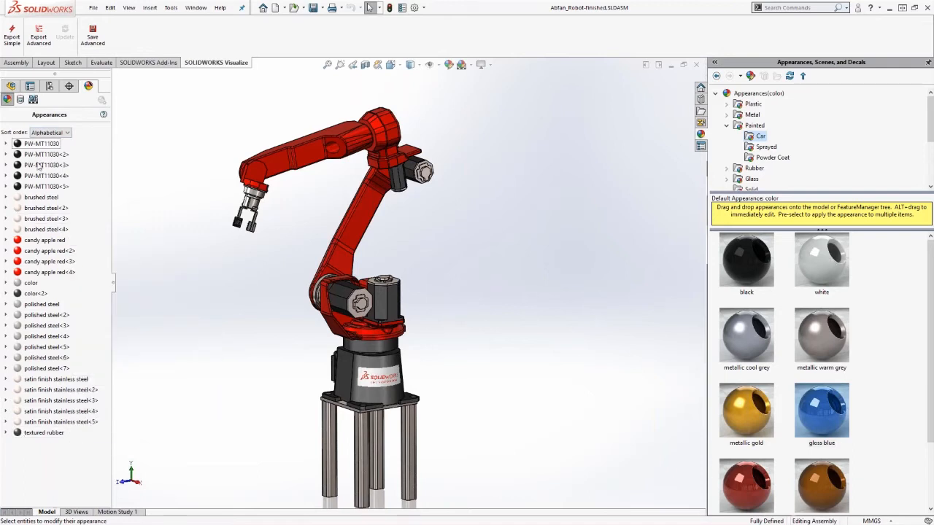
{"action": "right_click", "coordinate": [36, 367]}
{"action": "key", "text": "Escape"}
{"action": "left_click", "coordinate": [42, 305]}
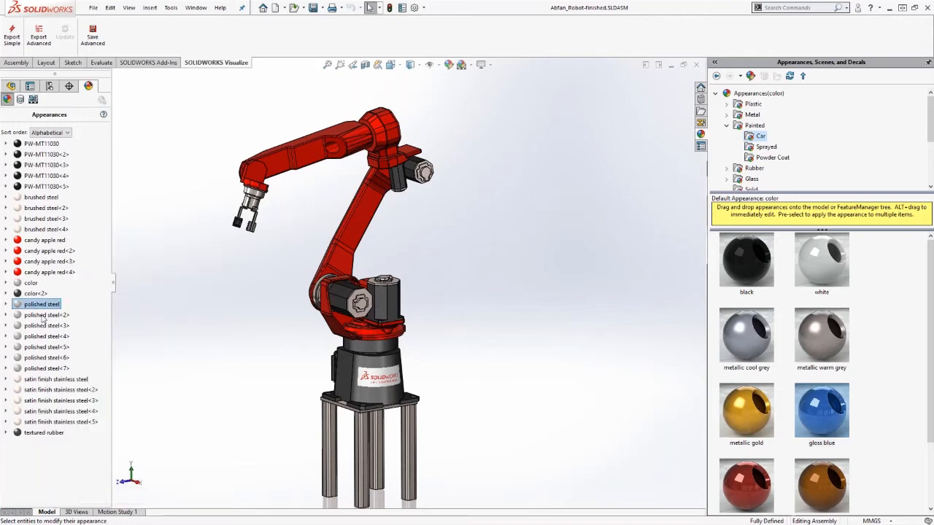
{"action": "left_click", "coordinate": [43, 318]}
{"action": "left_click", "coordinate": [46, 328]}
{"action": "left_click", "coordinate": [47, 338]}
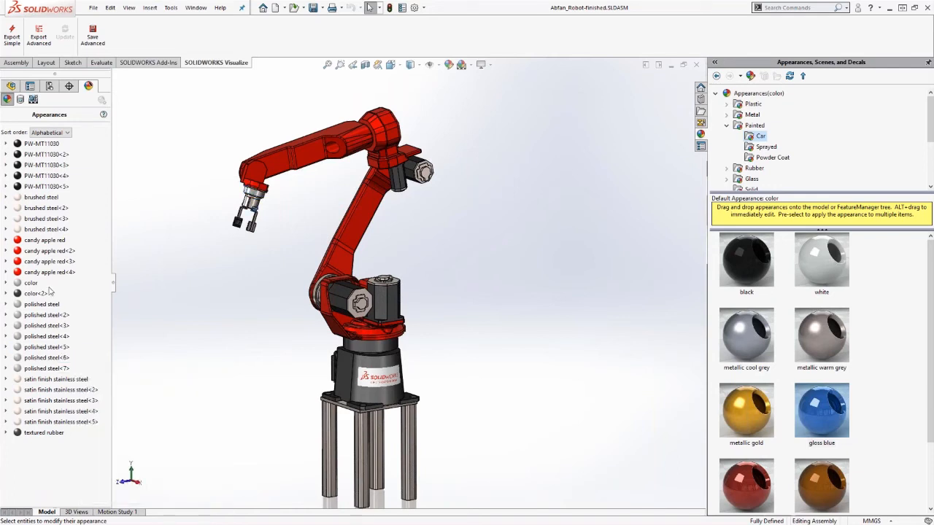
{"action": "mouse_move", "coordinate": [37, 289]}
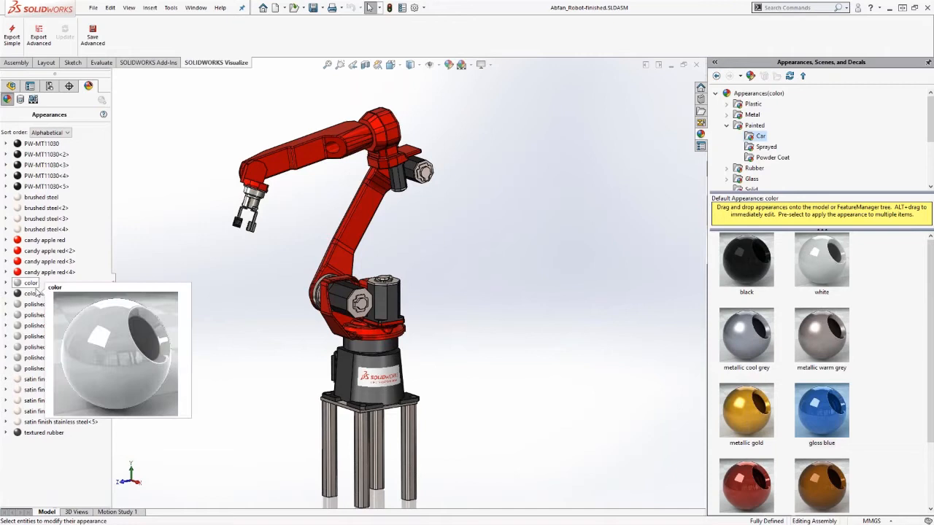
Step: Apply the metallic gold car paint at part level to the lower arm part Abfan16_DOF2
{"action": "left_click_drag", "start_coordinate": [746, 409], "coordinate": [343, 225]}
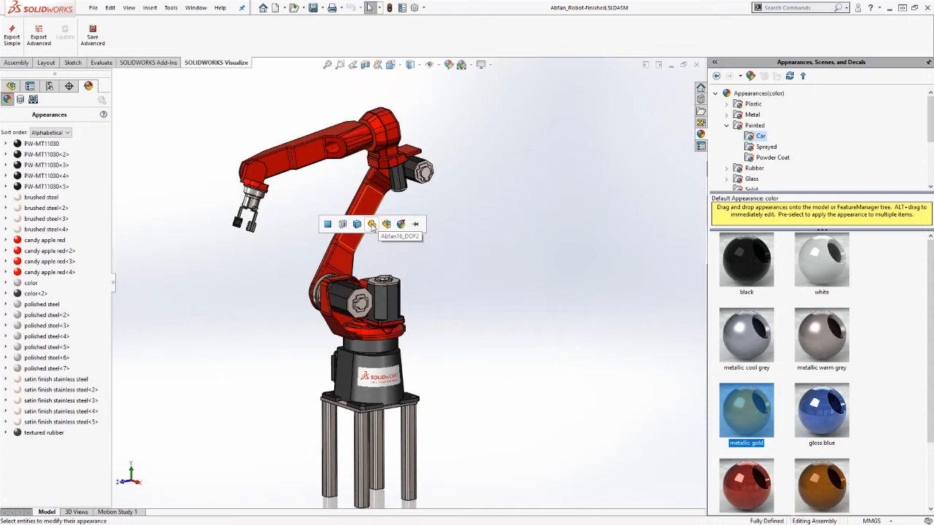
{"action": "left_click", "coordinate": [372, 224]}
{"action": "middle_click_drag", "start_coordinate": [372, 230], "coordinate": [407, 233]}
Step: Check which robot geometry uses the metallic gold, candy apple red<4> and candy apple red appearances
{"action": "left_click", "coordinate": [56, 305]}
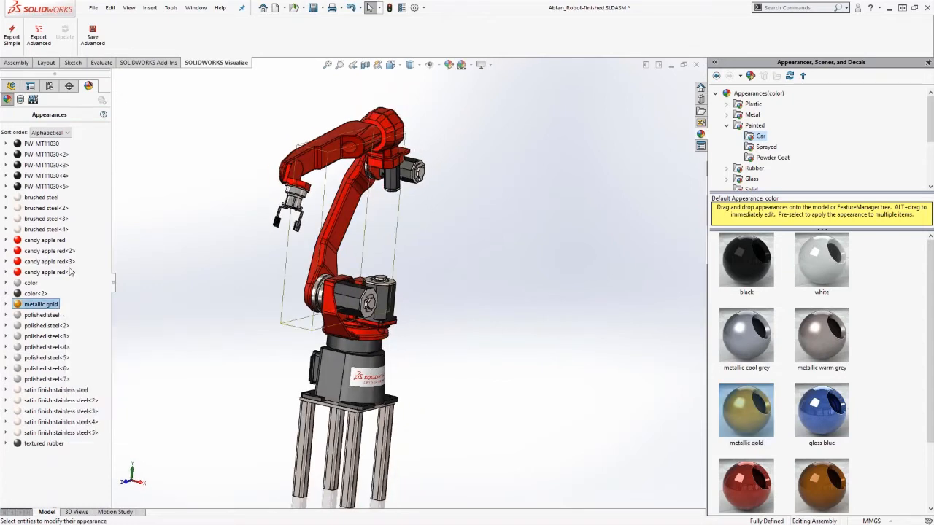
{"action": "left_click", "coordinate": [62, 273]}
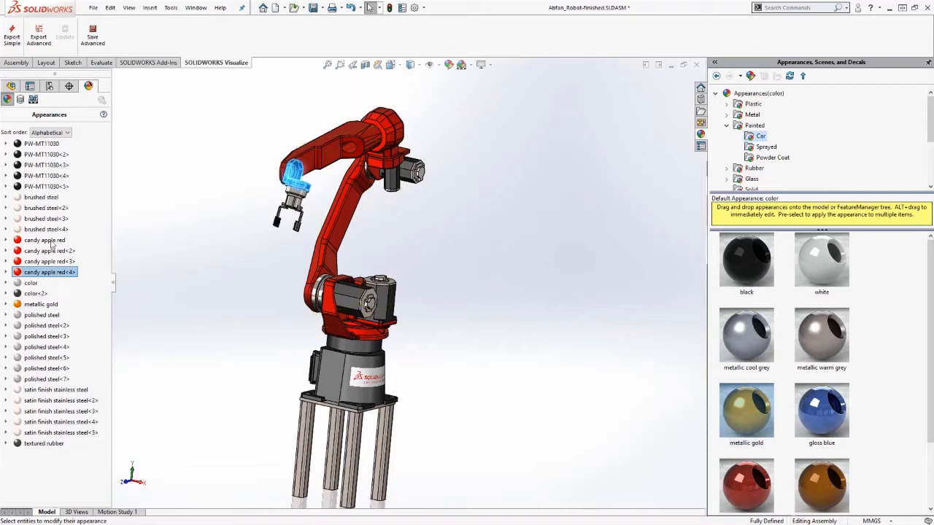
{"action": "left_click", "coordinate": [53, 242]}
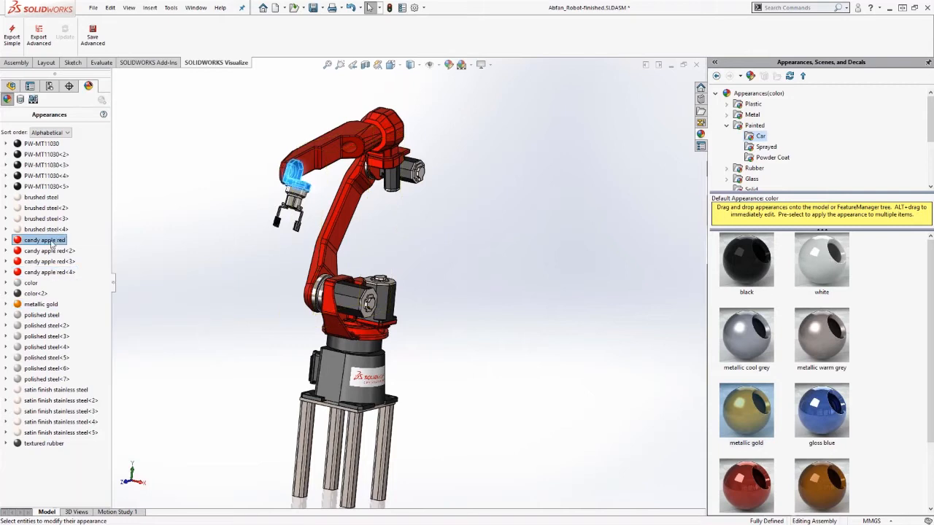
Step: Sort the assigned appearances by hierarchy and expand the Part, Bodies and Features levels to compare them
{"action": "left_click", "coordinate": [67, 133]}
{"action": "left_click", "coordinate": [44, 147]}
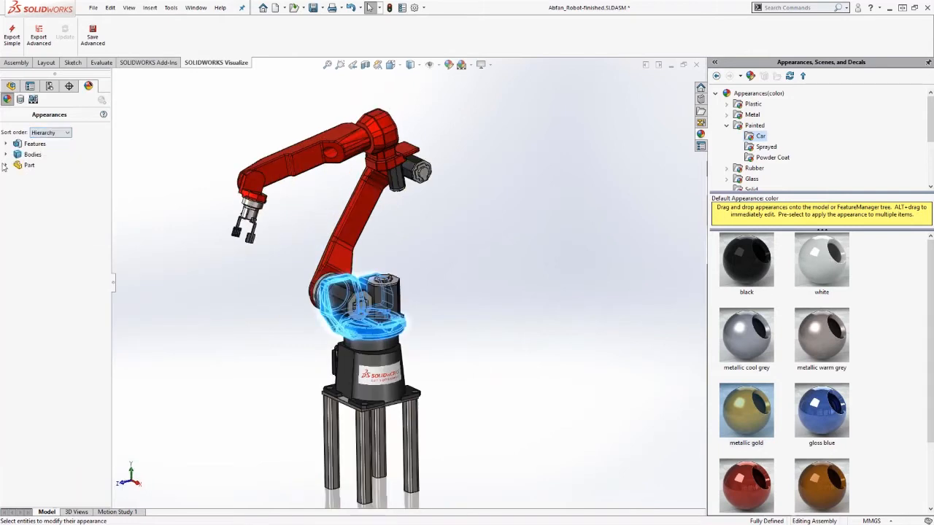
{"action": "left_click", "coordinate": [5, 164]}
{"action": "left_click", "coordinate": [6, 154]}
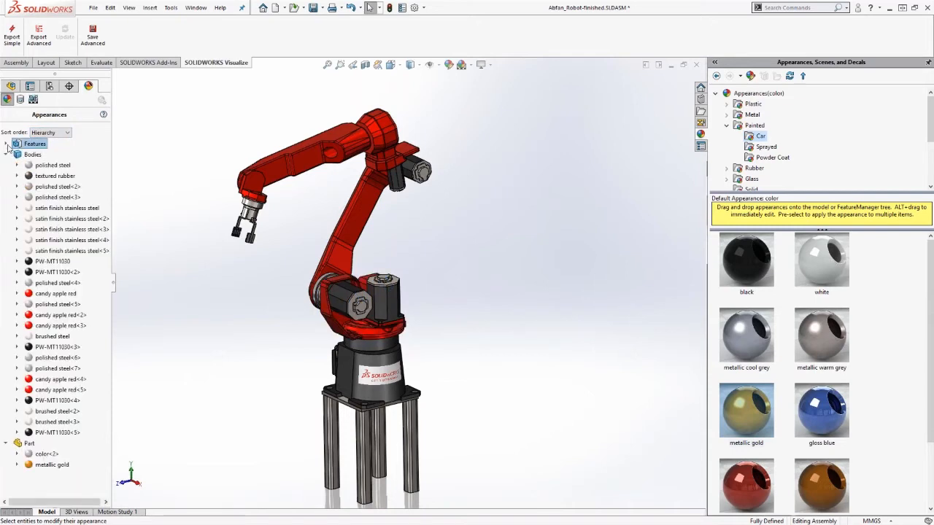
{"action": "left_click", "coordinate": [7, 145]}
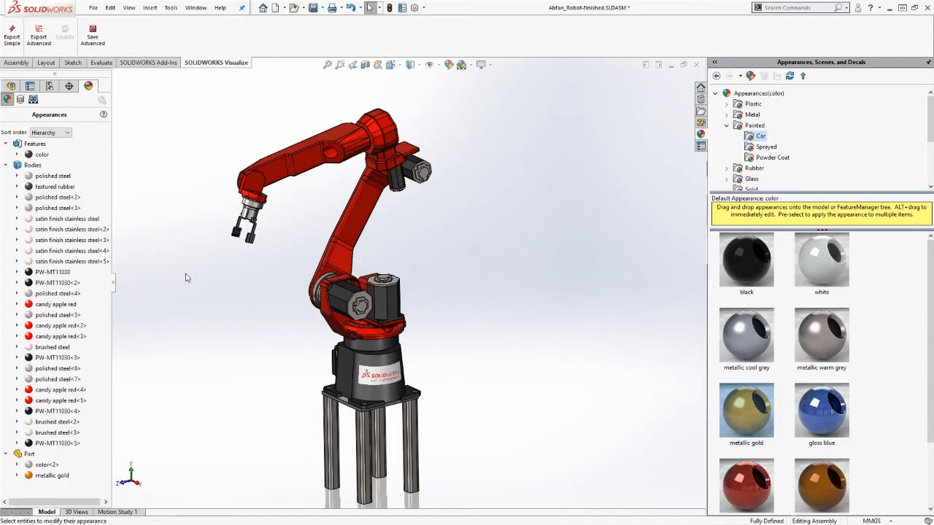
Step: Review the settings and selected geometry of the part-level metallic gold appearance, leaving them without changes
{"action": "right_click", "coordinate": [47, 478]}
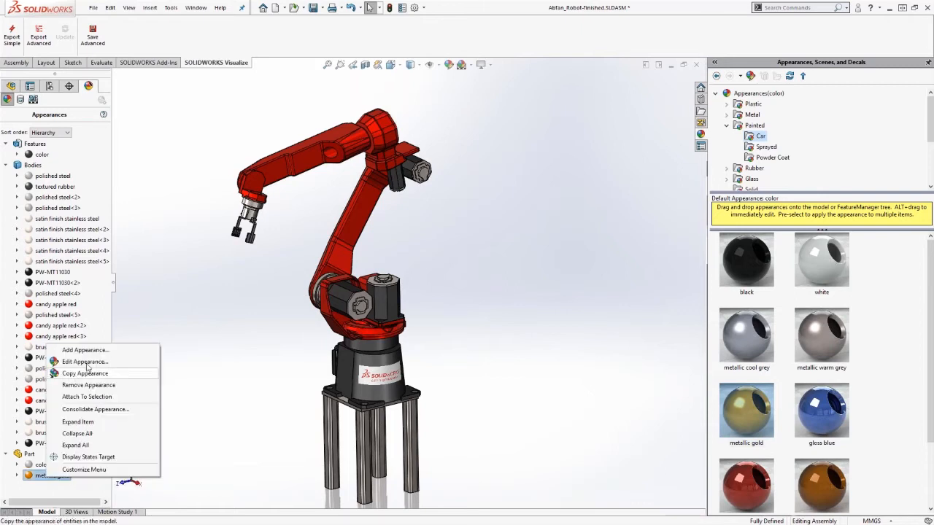
{"action": "left_click", "coordinate": [81, 362]}
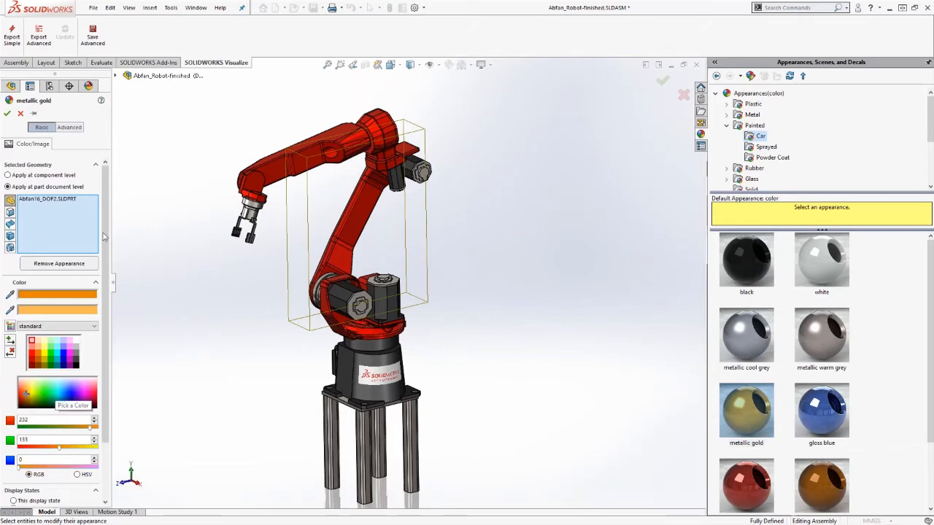
{"action": "left_click", "coordinate": [19, 114]}
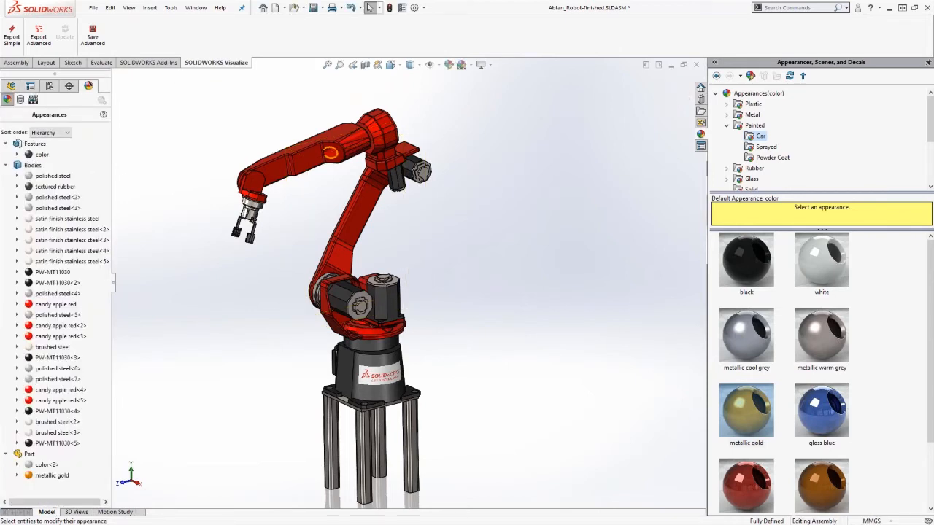
Step: Show the display pane beside the feature tree and remove all appearances from all components in Abfan_Robot-finished
{"action": "left_click", "coordinate": [11, 86]}
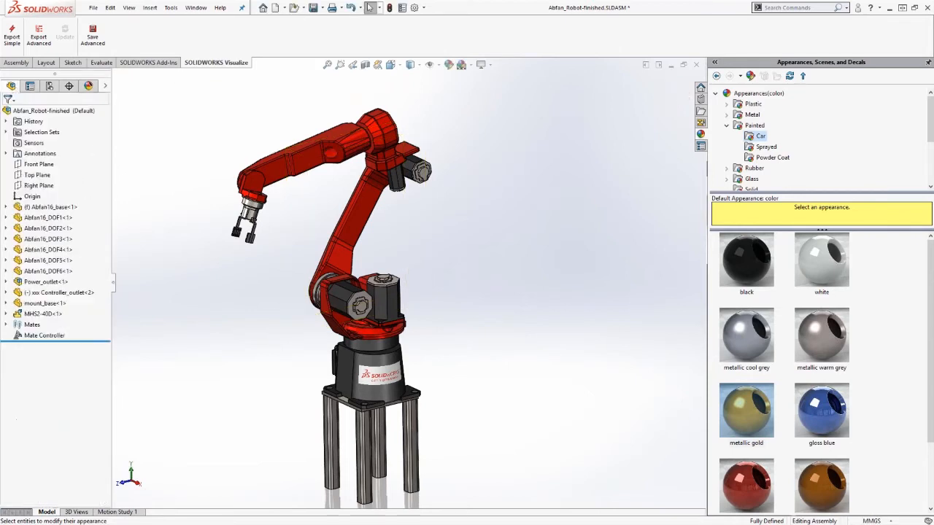
{"action": "left_click", "coordinate": [107, 86]}
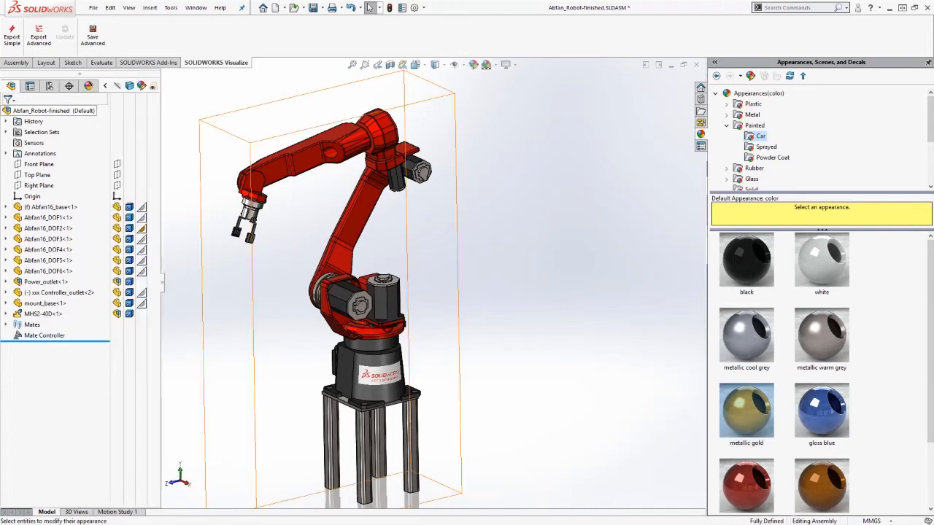
{"action": "right_click", "coordinate": [53, 110]}
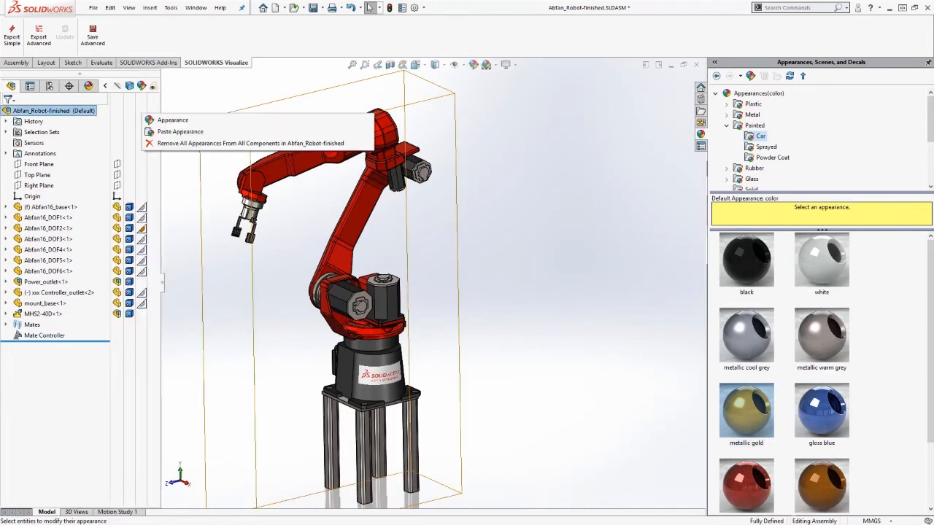
{"action": "left_click", "coordinate": [176, 144]}
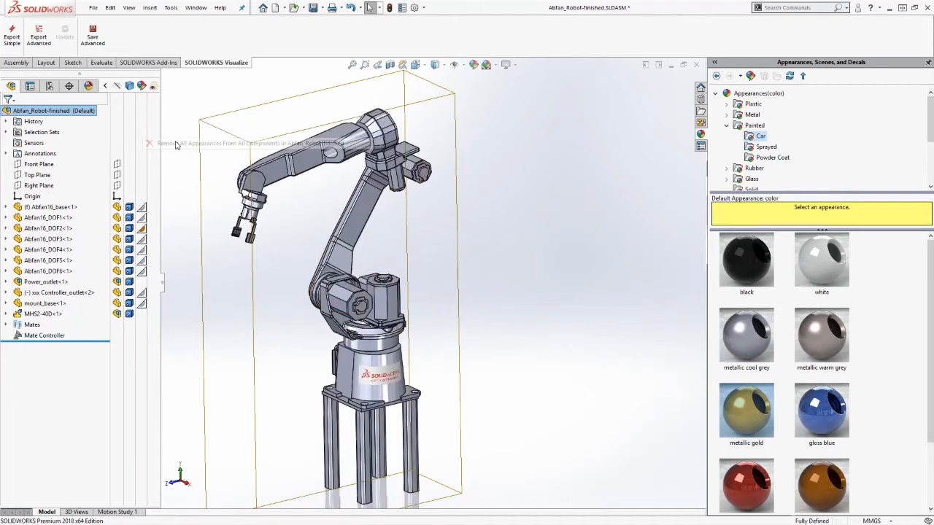
Step: Apply candy apple red to one side face of the forearm, with the Appearance Target palette pinned clear of the robot
{"action": "left_click", "coordinate": [89, 86]}
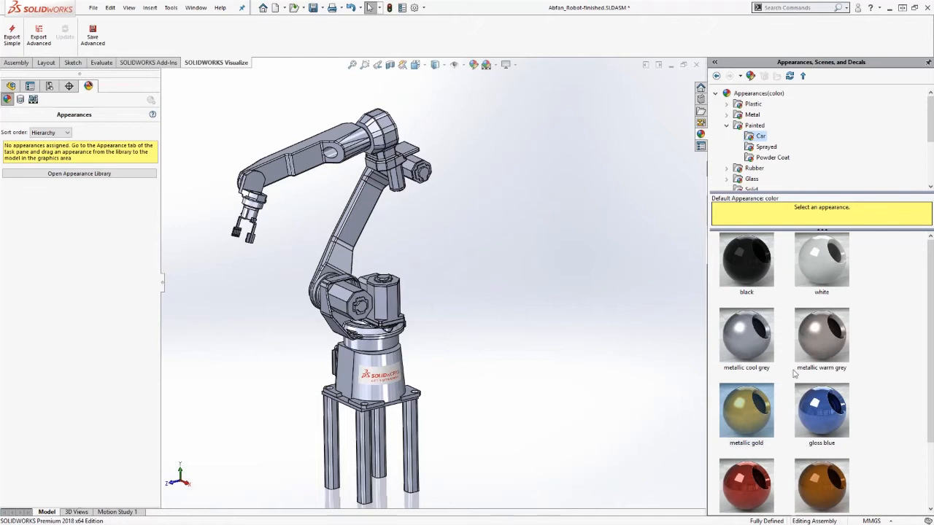
{"action": "scroll", "coordinate": [802, 416], "scroll_direction": "down", "scroll_amount": 3}
{"action": "left_click_drag", "start_coordinate": [815, 468], "coordinate": [312, 159]}
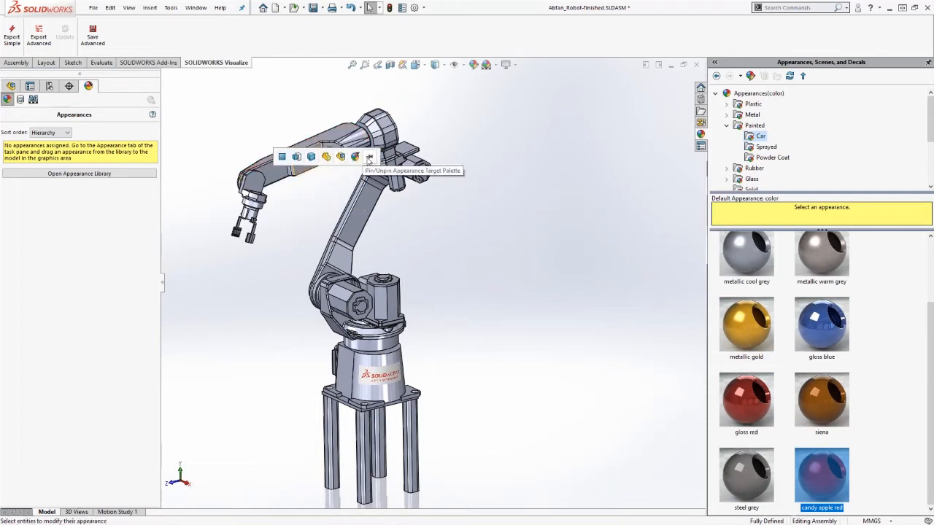
{"action": "left_click", "coordinate": [368, 160]}
{"action": "left_click_drag", "start_coordinate": [332, 143], "coordinate": [263, 82]}
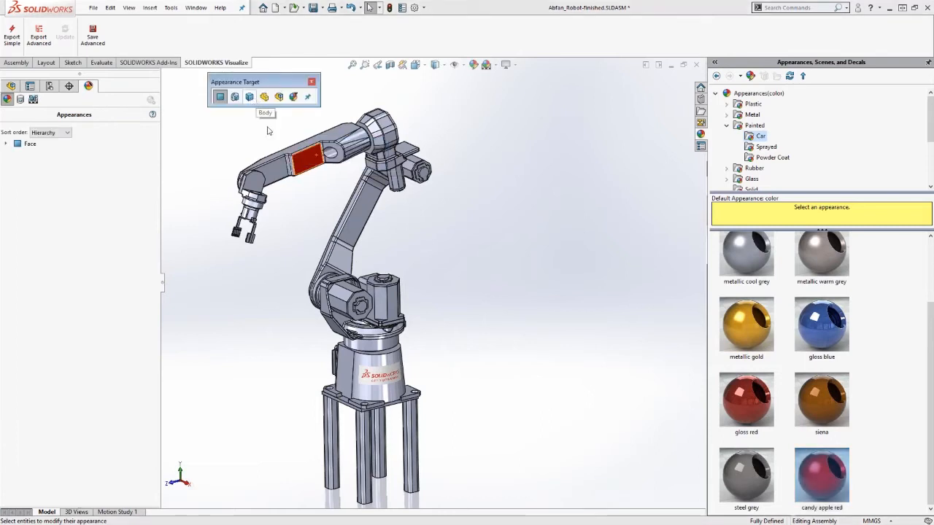
Step: Apply candy apple red to the whole forearm body and remove the separate face-level appearance
{"action": "left_click", "coordinate": [249, 97]}
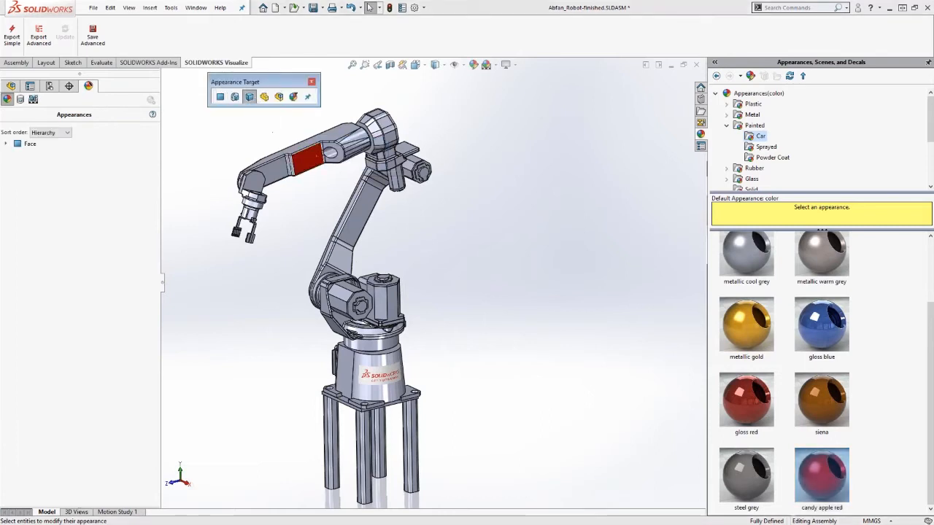
{"action": "left_click", "coordinate": [6, 144]}
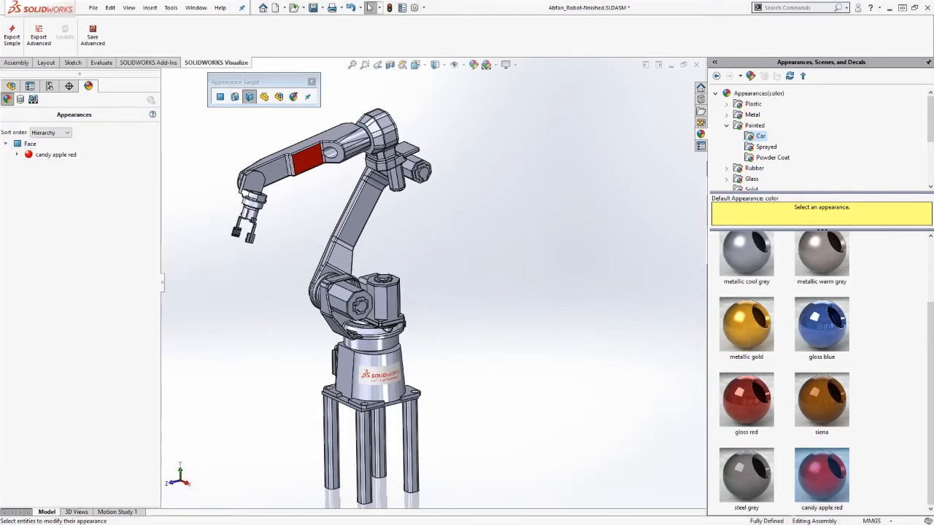
{"action": "left_click_drag", "start_coordinate": [822, 474], "coordinate": [328, 153]}
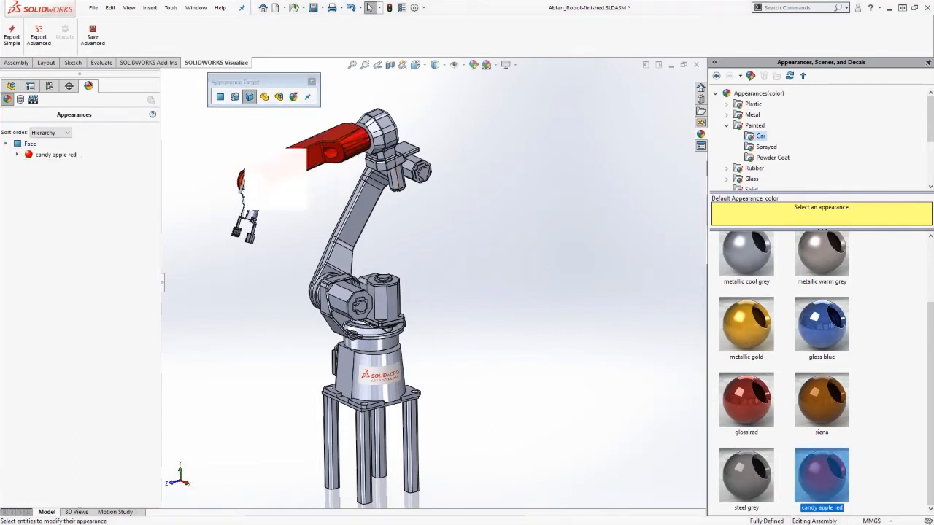
{"action": "right_click", "coordinate": [44, 156]}
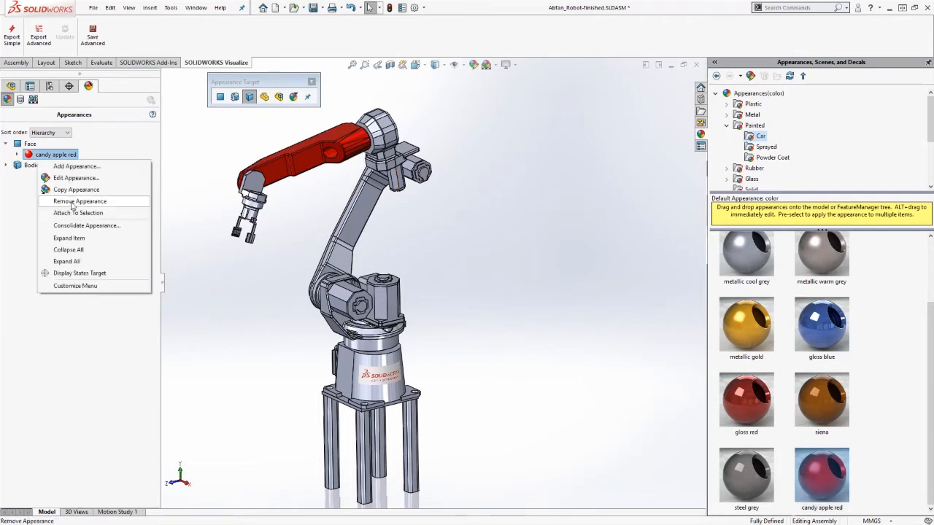
{"action": "left_click", "coordinate": [77, 201]}
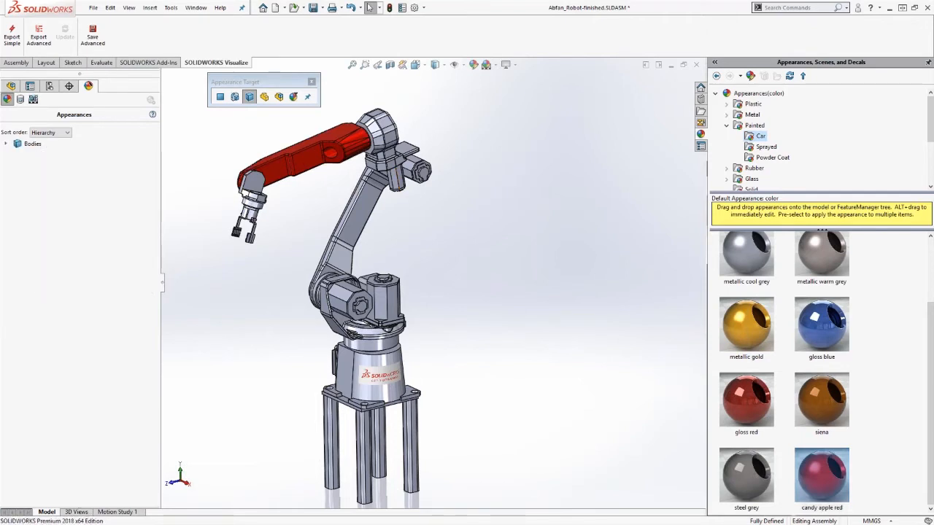
Step: Apply candy apple red to the remaining arm bodies from the wrist to the swivel base, and sort the appearance list by history
{"action": "left_click_drag", "start_coordinate": [821, 474], "coordinate": [372, 140]}
{"action": "left_click_drag", "start_coordinate": [822, 474], "coordinate": [251, 186]}
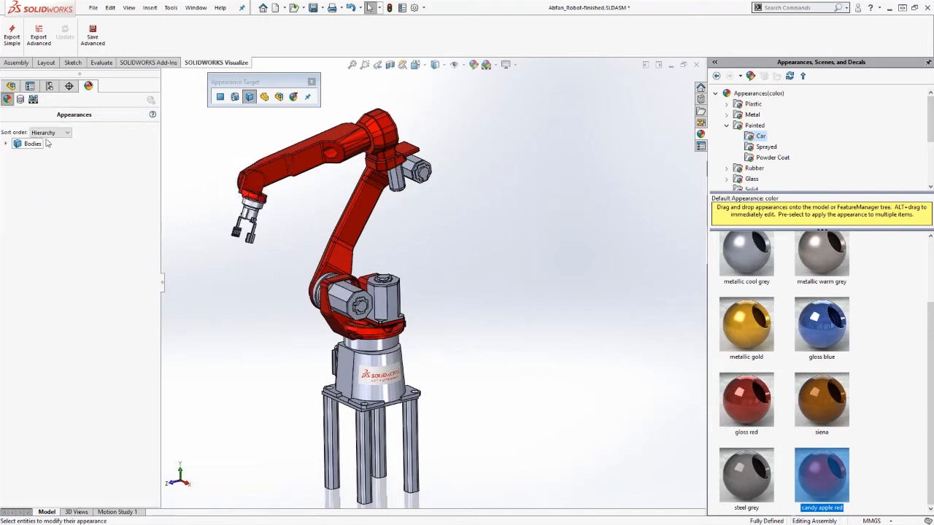
{"action": "left_click", "coordinate": [49, 133]}
{"action": "left_click", "coordinate": [52, 138]}
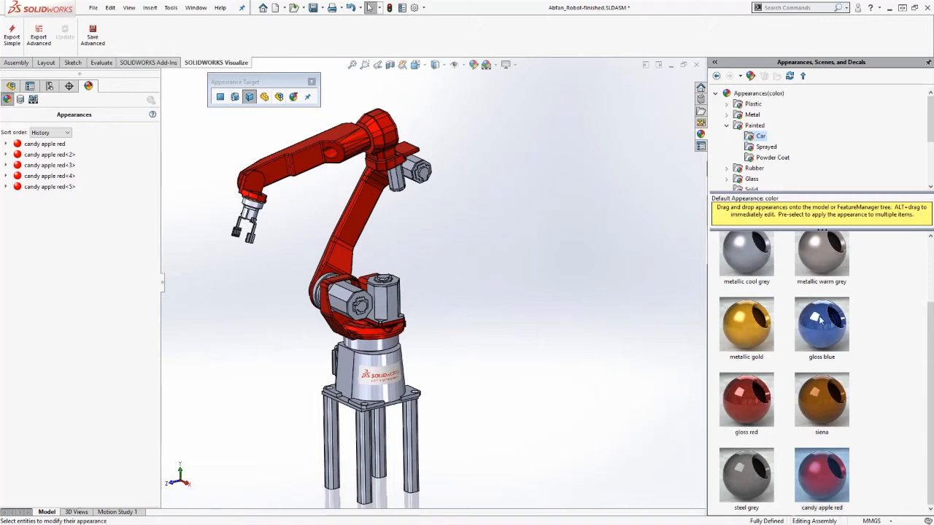
Step: Apply brushed steel to the legs and top plate of the stand beneath the robot
{"action": "scroll", "coordinate": [821, 318], "scroll_direction": "up", "scroll_amount": 1}
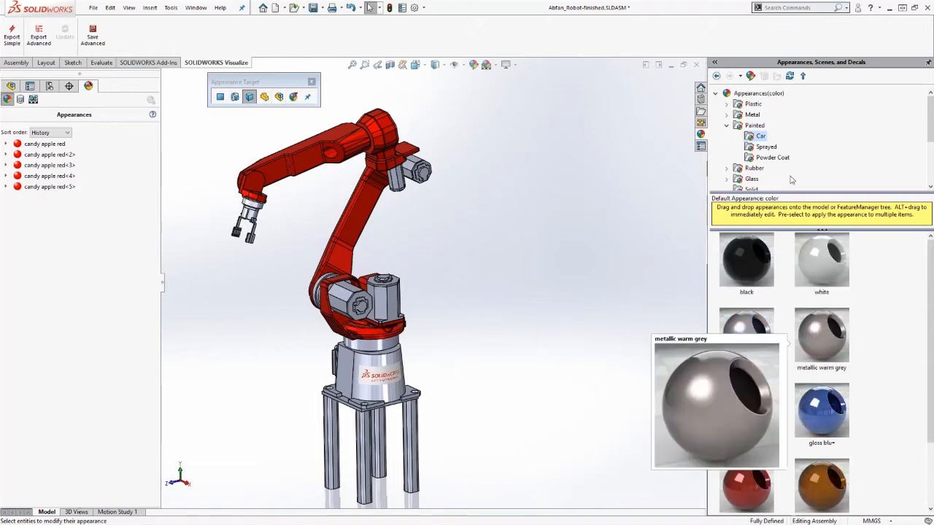
{"action": "left_click", "coordinate": [727, 126]}
{"action": "left_click", "coordinate": [726, 115]}
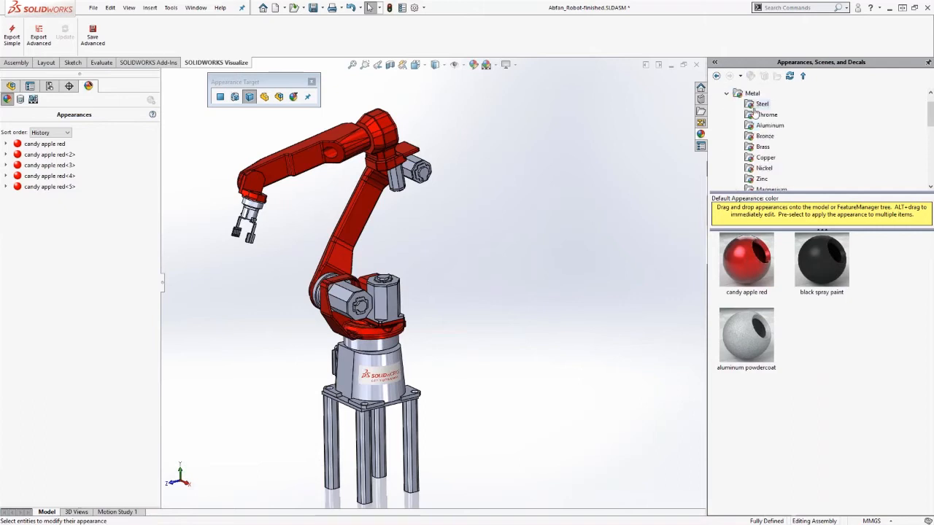
{"action": "left_click", "coordinate": [760, 105]}
{"action": "mouse_move", "coordinate": [822, 260]}
{"action": "left_mouse_down"}
{"action": "mouse_move", "coordinate": [604, 371]}
{"action": "mouse_move", "coordinate": [413, 445]}
{"action": "left_mouse_up"}
{"action": "mouse_move", "coordinate": [822, 260]}
{"action": "left_mouse_down"}
{"action": "mouse_move", "coordinate": [363, 445]}
{"action": "mouse_move", "coordinate": [381, 434]}
{"action": "left_mouse_up"}
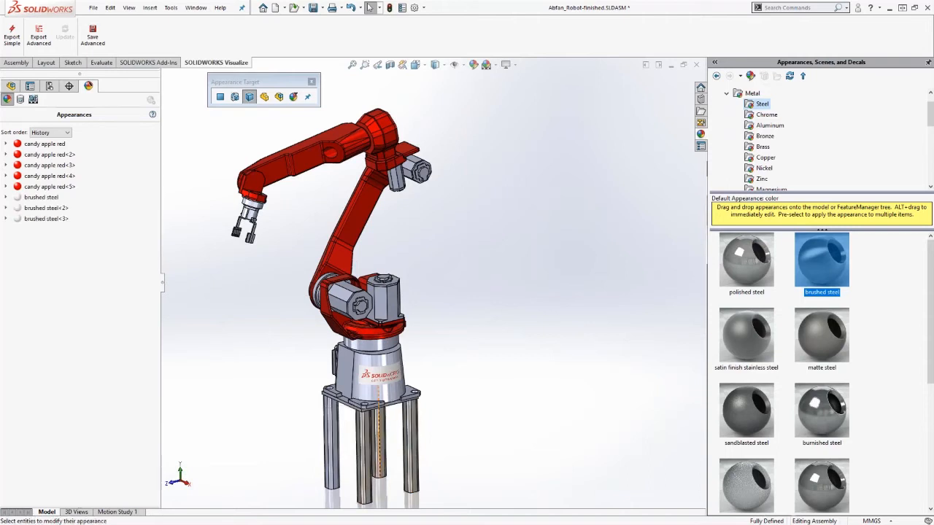
{"action": "mouse_move", "coordinate": [822, 260]}
{"action": "left_mouse_down"}
{"action": "mouse_move", "coordinate": [368, 446]}
{"action": "mouse_move", "coordinate": [314, 437]}
{"action": "mouse_move", "coordinate": [332, 442]}
{"action": "left_mouse_up"}
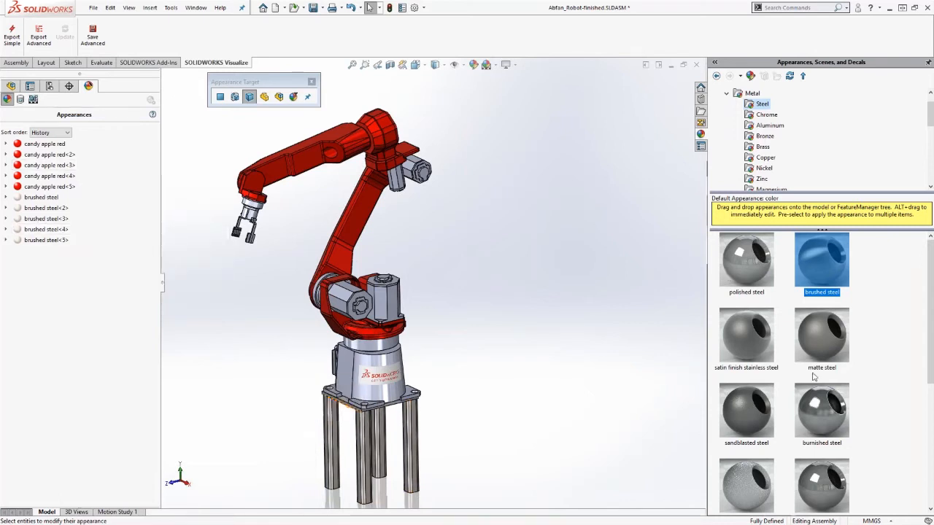
Step: Apply polished steel to the wrist flange and the gripper bodies below it
{"action": "left_click_drag", "start_coordinate": [746, 259], "coordinate": [269, 223]}
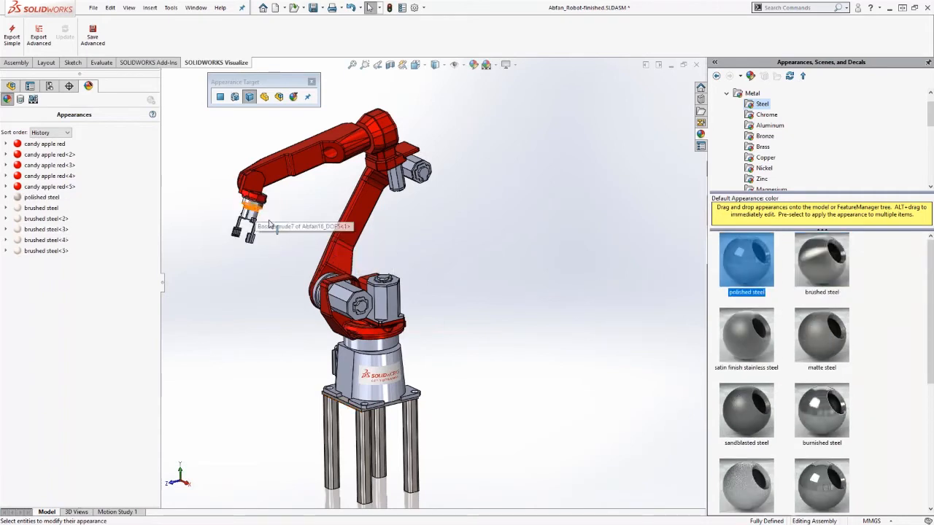
{"action": "scroll", "coordinate": [269, 223], "scroll_direction": "down", "scroll_amount": 5}
{"action": "left_click", "coordinate": [314, 232]}
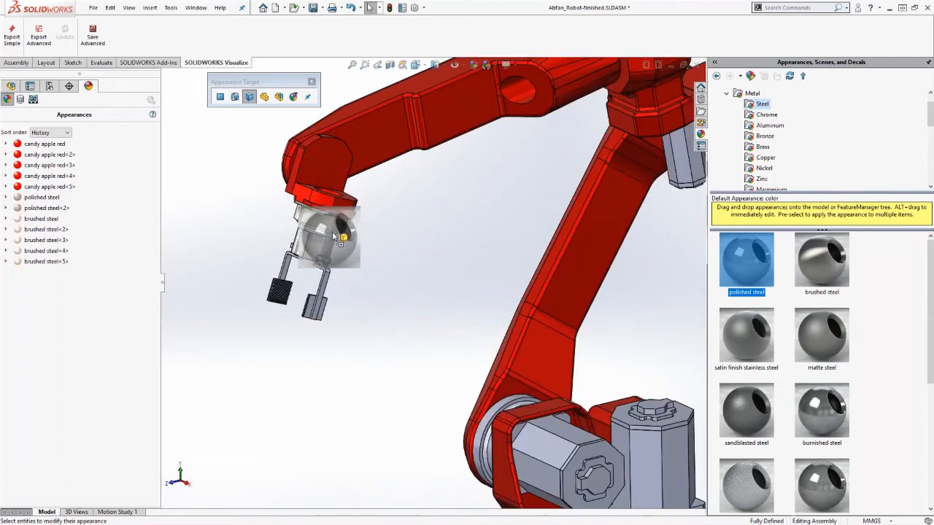
{"action": "left_click", "coordinate": [314, 233]}
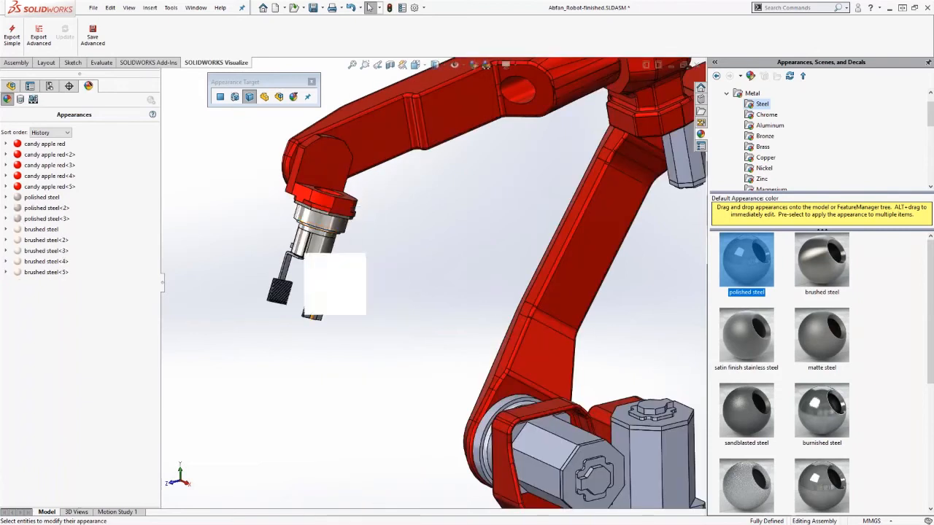
{"action": "left_click", "coordinate": [314, 292]}
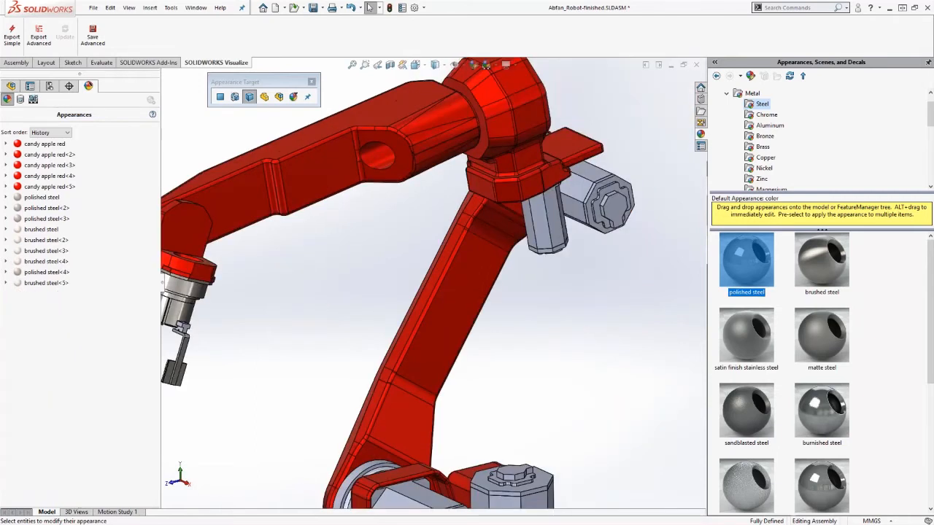
Step: Apply polished steel to the motor end caps and to the joint rings at the shoulder and elbow
{"action": "left_click_drag", "start_coordinate": [745, 259], "coordinate": [563, 219]}
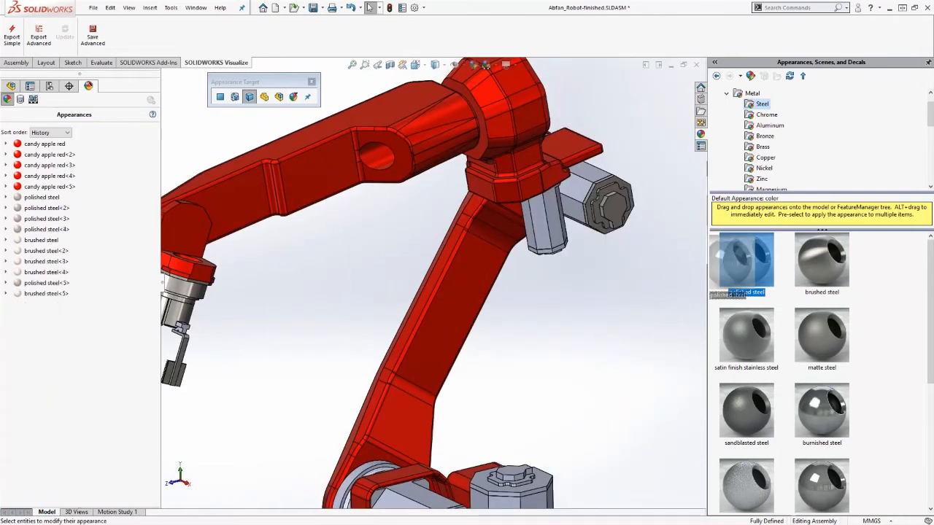
{"action": "left_click_drag", "start_coordinate": [727, 262], "coordinate": [546, 442]}
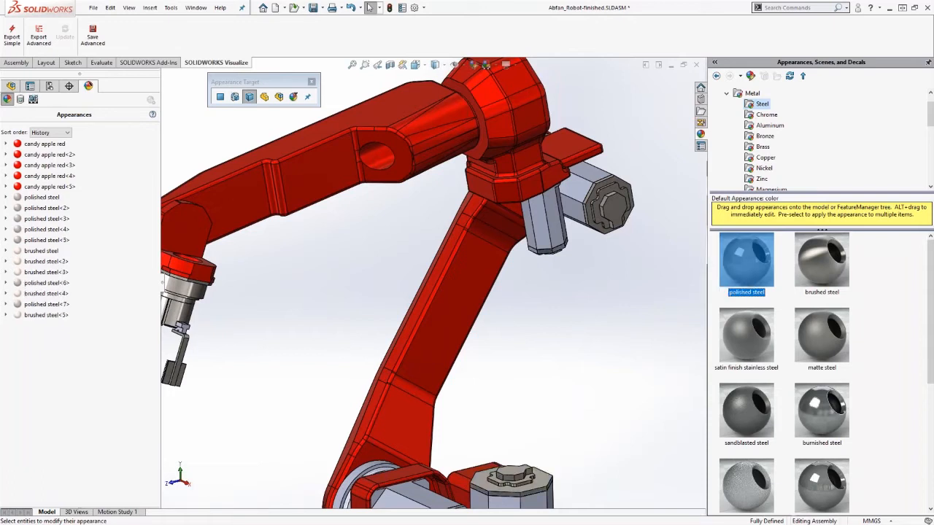
{"action": "left_click_drag", "start_coordinate": [471, 475], "coordinate": [470, 474]}
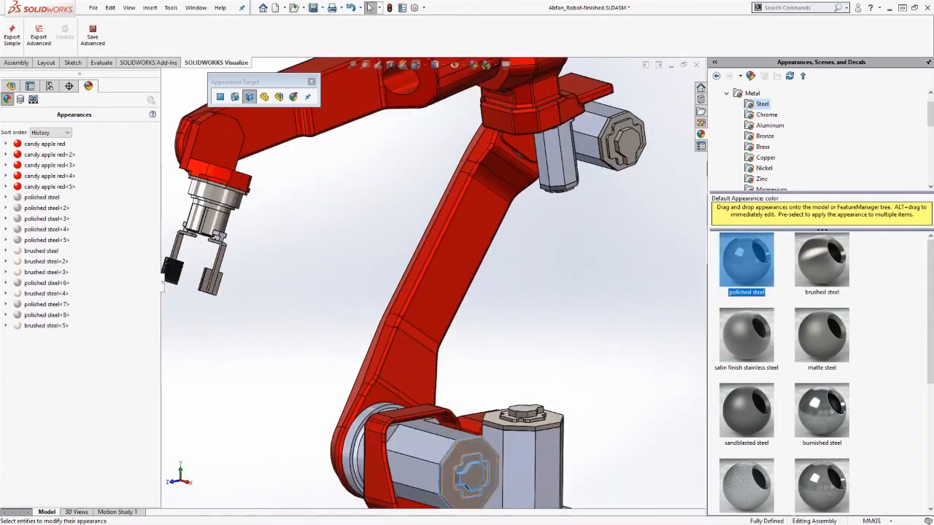
{"action": "left_click_drag", "start_coordinate": [746, 259], "coordinate": [387, 447]}
{"action": "mouse_move", "coordinate": [409, 241]}
{"action": "middle_mouse_down"}
{"action": "mouse_move", "coordinate": [504, 224]}
{"action": "mouse_move", "coordinate": [420, 230]}
{"action": "middle_mouse_up"}
{"action": "scroll", "coordinate": [438, 255], "scroll_direction": "up", "scroll_amount": 3}
{"action": "left_click_drag", "start_coordinate": [746, 259], "coordinate": [437, 245]}
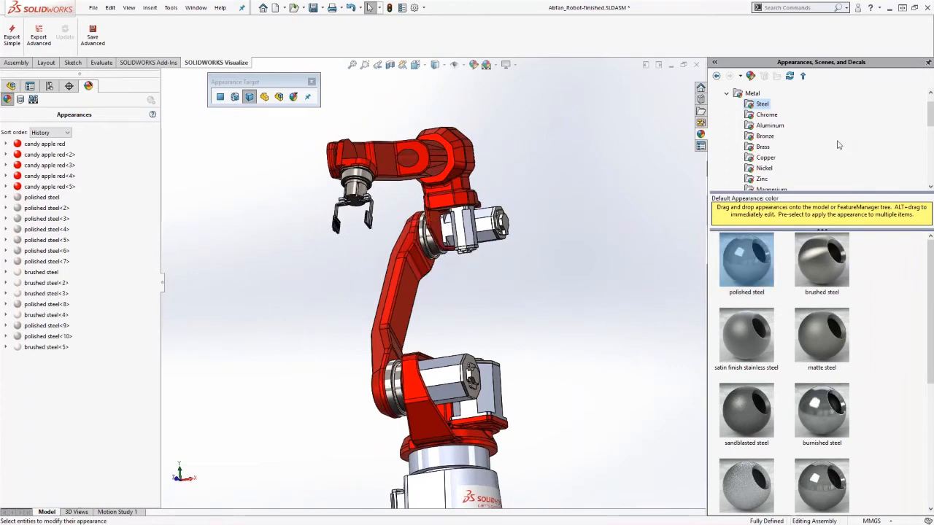
Step: Apply textured plastic PW-MT11030 to the motor housings, robot base and outlet box, and dismiss the Appearance Target palette
{"action": "scroll", "coordinate": [819, 145], "scroll_direction": "down", "scroll_amount": 3}
{"action": "scroll", "coordinate": [818, 145], "scroll_direction": "up", "scroll_amount": 5}
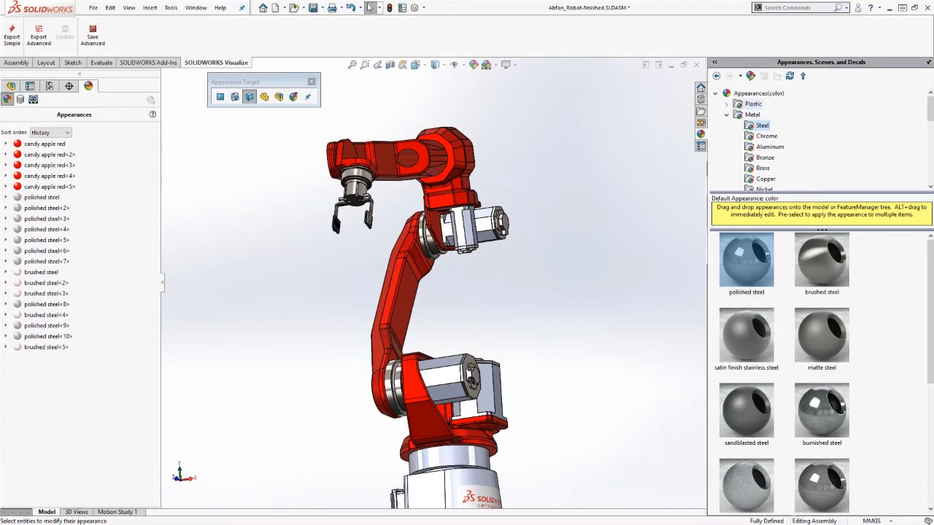
{"action": "left_click", "coordinate": [737, 103]}
{"action": "left_click", "coordinate": [762, 147]}
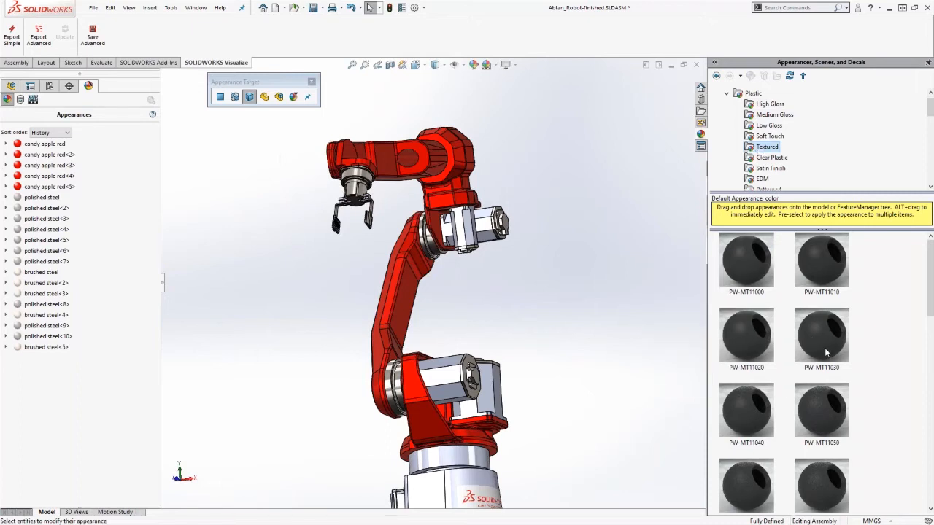
{"action": "mouse_move", "coordinate": [827, 334]}
{"action": "mouse_move", "coordinate": [827, 272]}
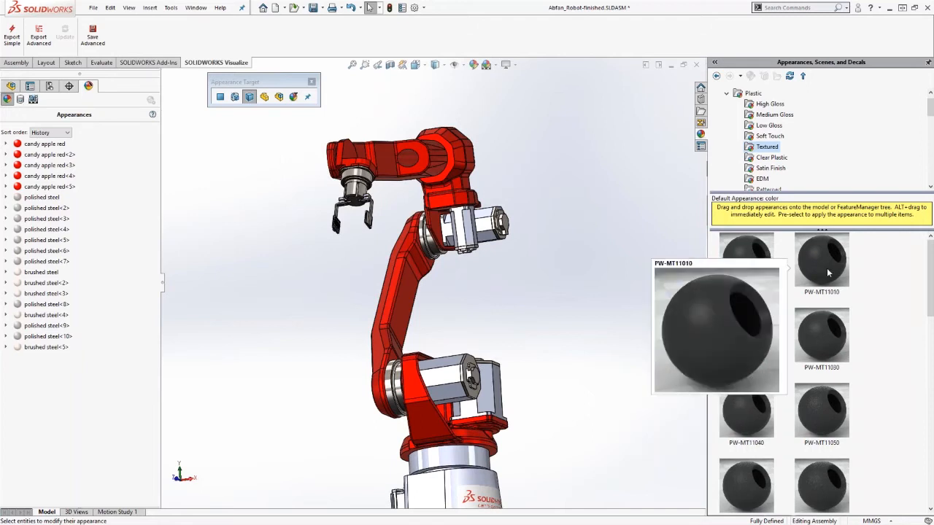
{"action": "left_click", "coordinate": [840, 338]}
{"action": "left_click_drag", "start_coordinate": [825, 335], "coordinate": [478, 241]}
{"action": "left_click_drag", "start_coordinate": [499, 319], "coordinate": [465, 473]}
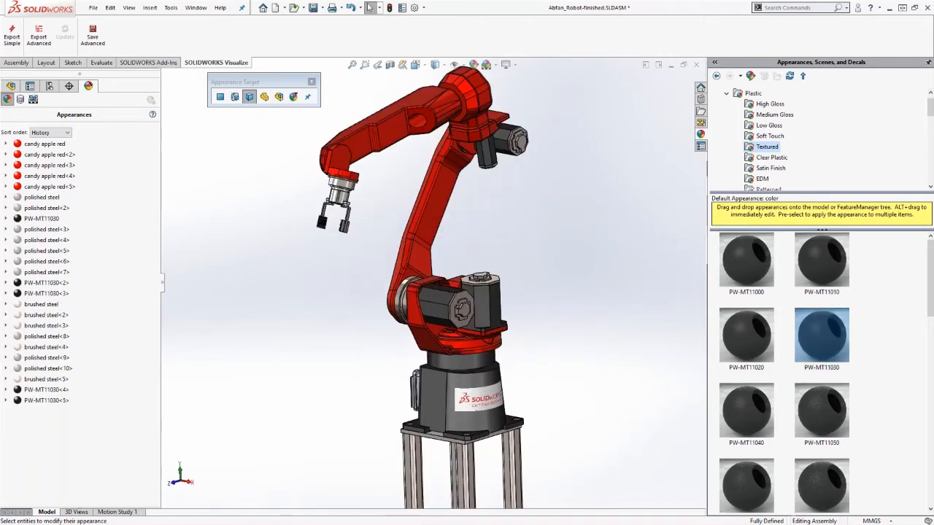
{"action": "left_click_drag", "start_coordinate": [821, 335], "coordinate": [412, 406]}
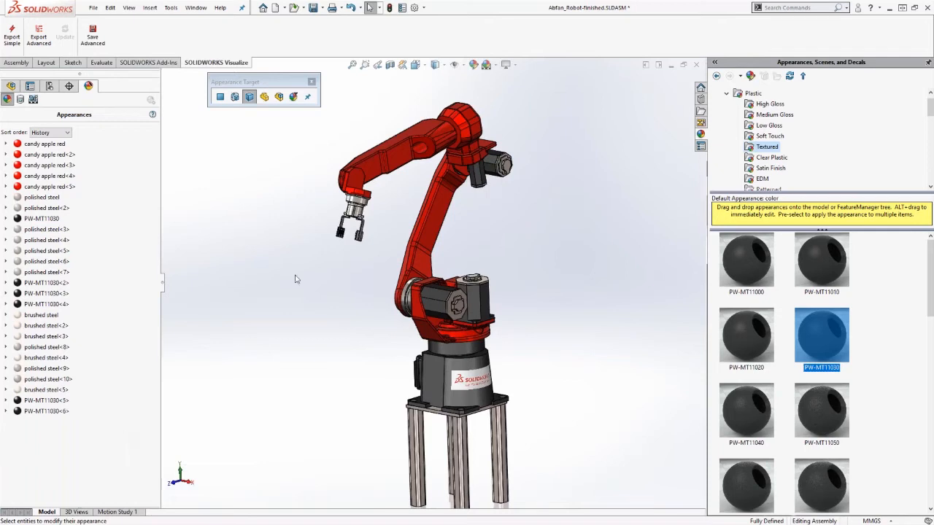
{"action": "left_click", "coordinate": [312, 82]}
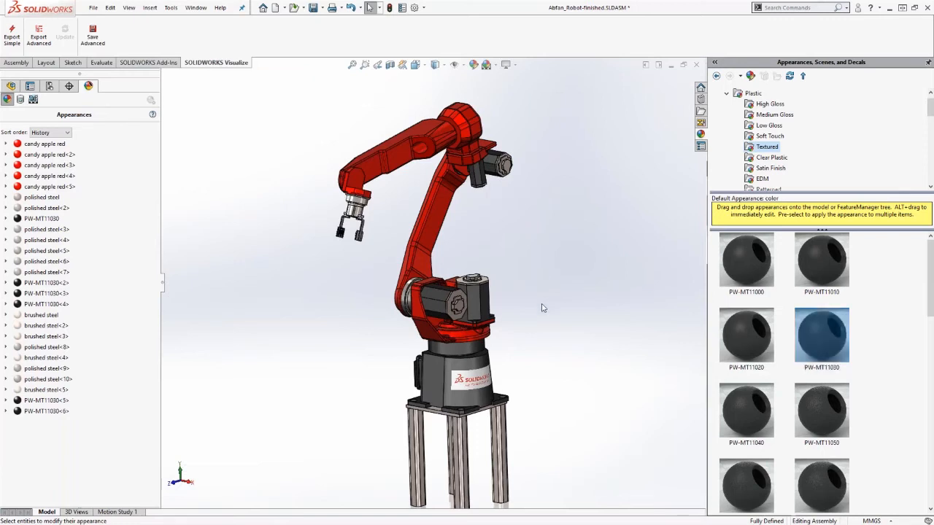
{"action": "scroll", "coordinate": [542, 308], "scroll_direction": "up", "scroll_amount": 1}
{"action": "middle_click_drag", "start_coordinate": [523, 307], "coordinate": [524, 300]}
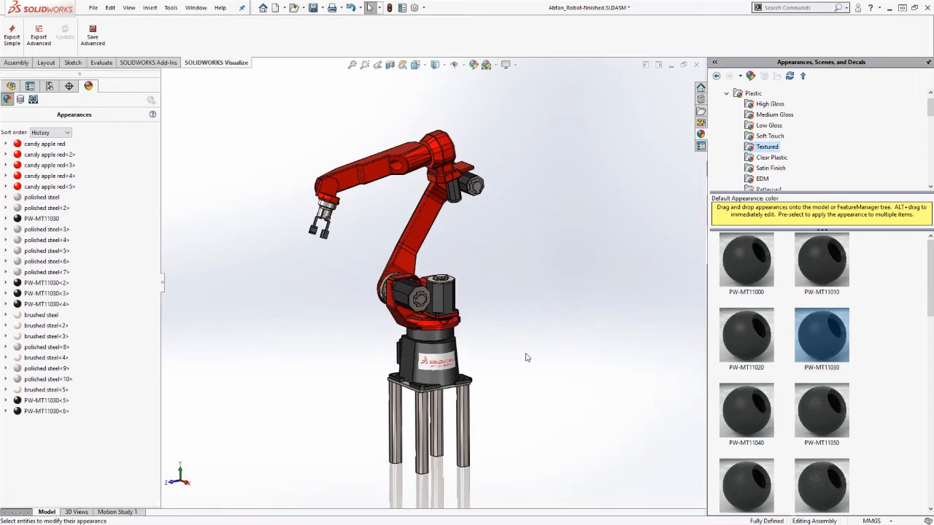
Step: Try adding a new camera to the scene and inspect its preview of the robot
{"action": "left_click", "coordinate": [33, 100]}
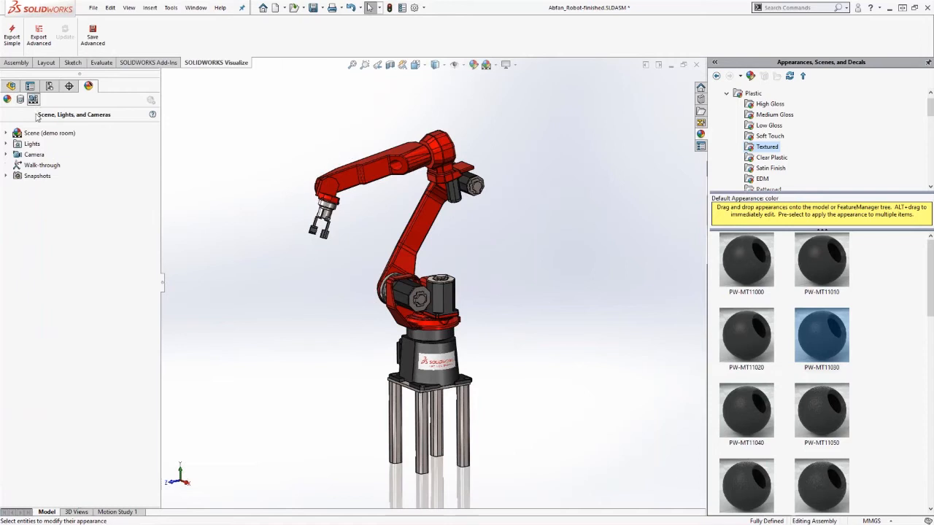
{"action": "left_click", "coordinate": [7, 155]}
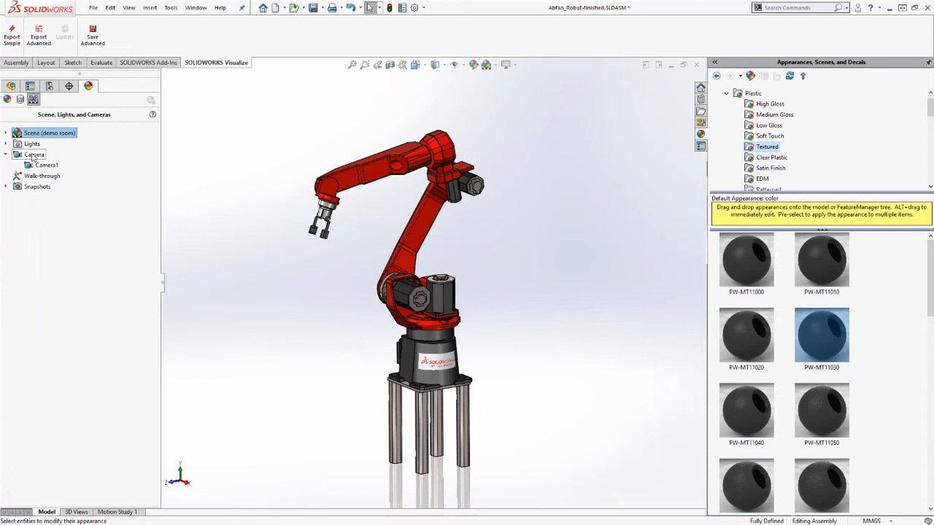
{"action": "right_click", "coordinate": [32, 156]}
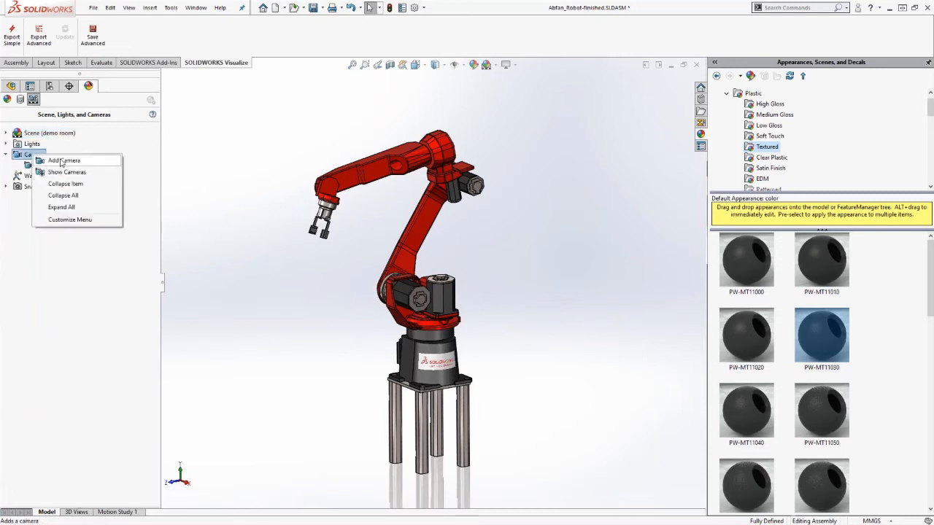
{"action": "left_click", "coordinate": [63, 161]}
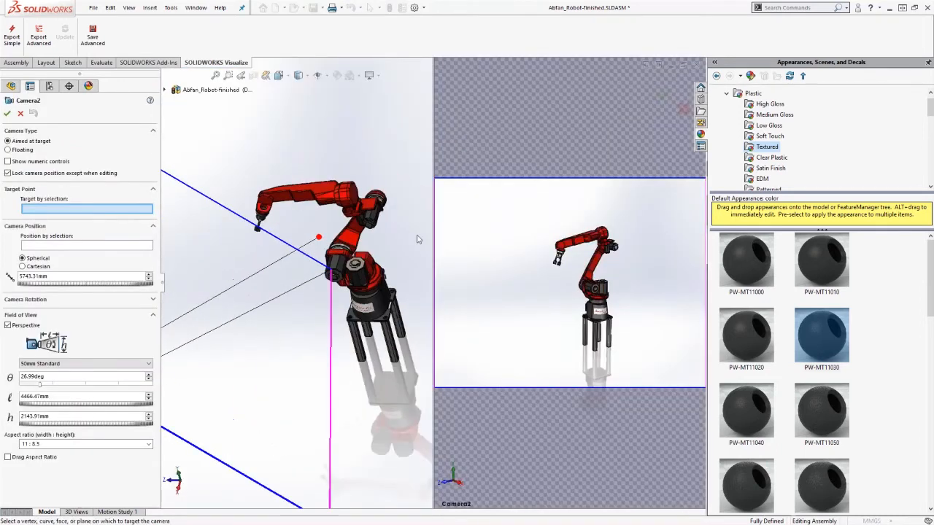
{"action": "scroll", "coordinate": [417, 240], "scroll_direction": "down", "scroll_amount": 1}
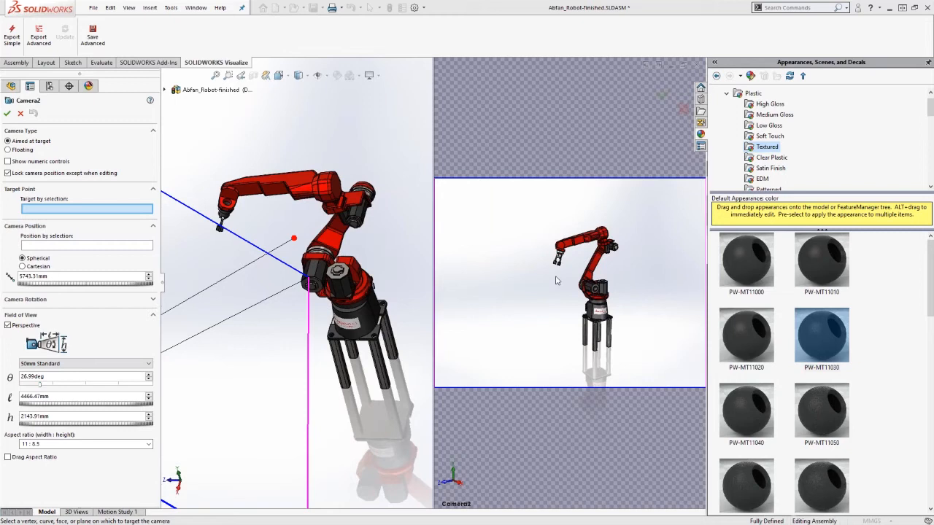
{"action": "left_click", "coordinate": [20, 113]}
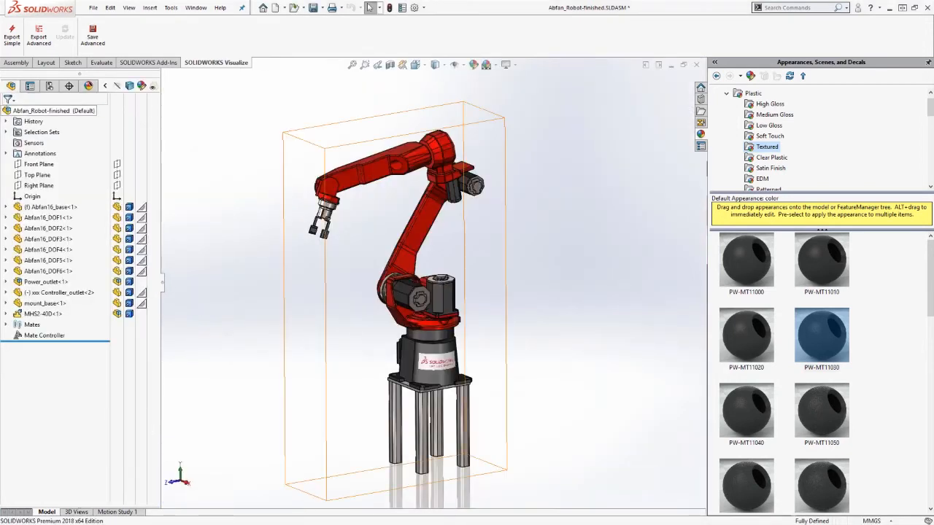
Step: Check the top assembly's appearance commands in the display pane, and with the pane collapsed, inspect the assembly's general commands
{"action": "right_click", "coordinate": [143, 113]}
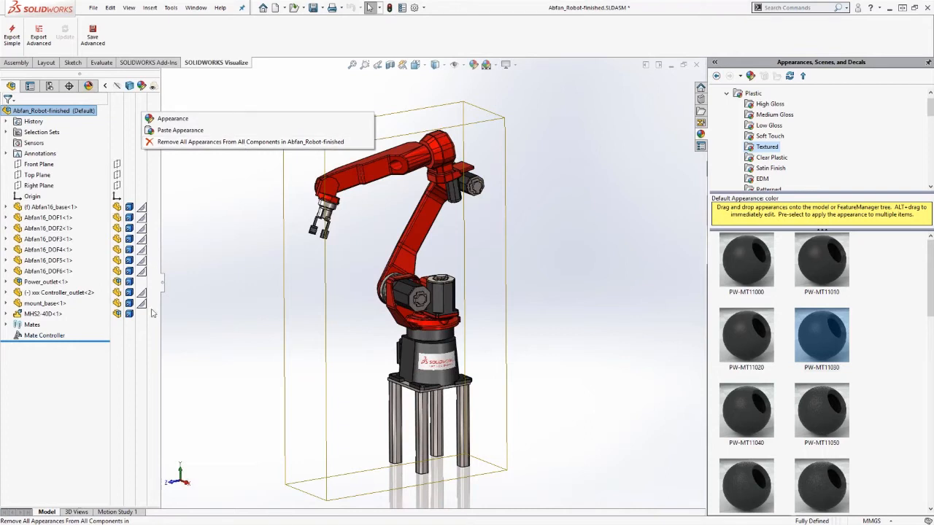
{"action": "left_click", "coordinate": [196, 244]}
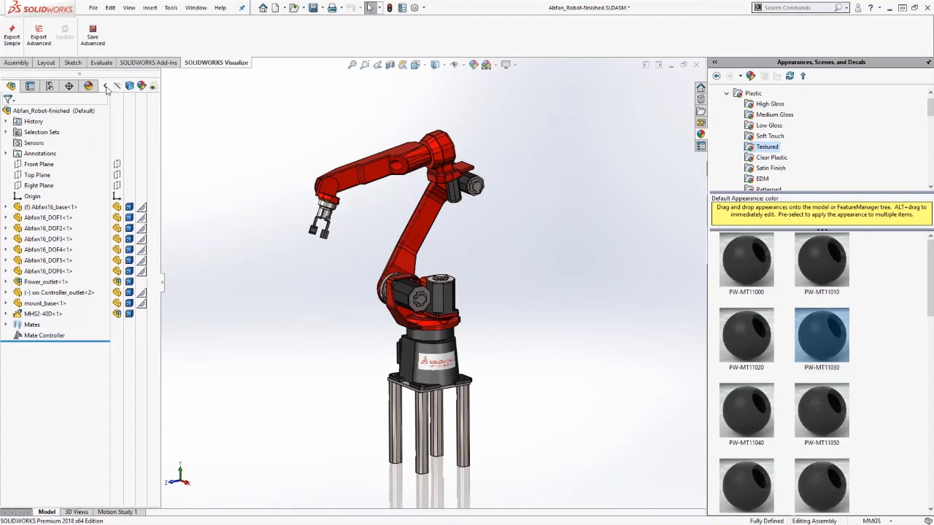
{"action": "left_click", "coordinate": [105, 86]}
{"action": "right_click", "coordinate": [84, 116]}
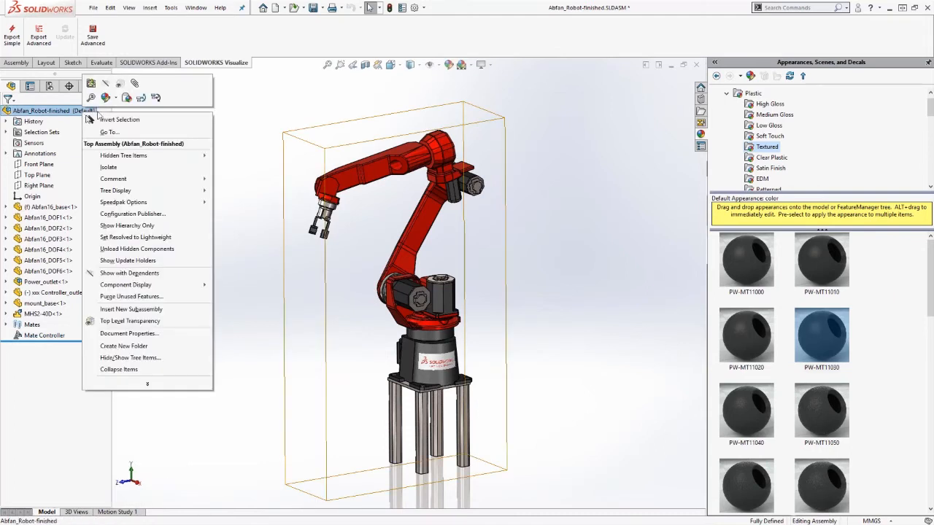
{"action": "left_click", "coordinate": [236, 129]}
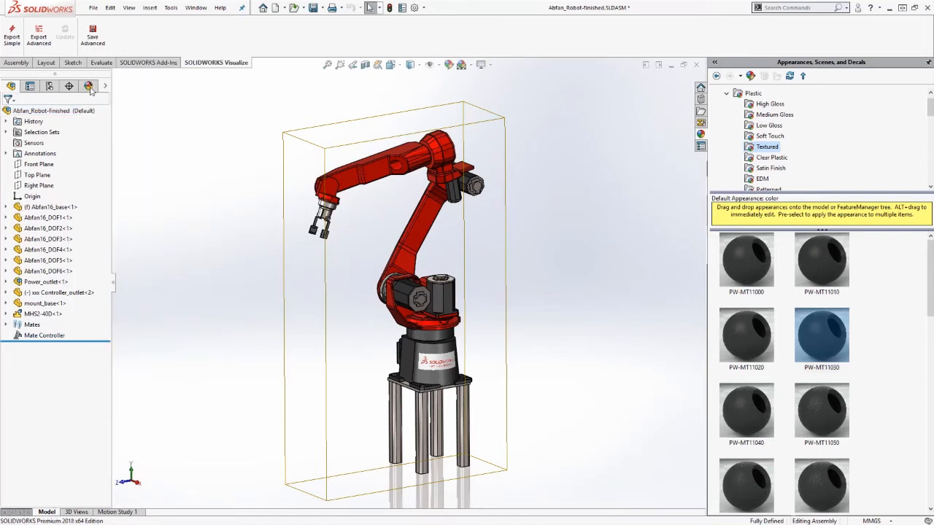
Step: Sort the appearance list by hierarchy and check the commands offered for the body-level group
{"action": "left_click", "coordinate": [88, 86]}
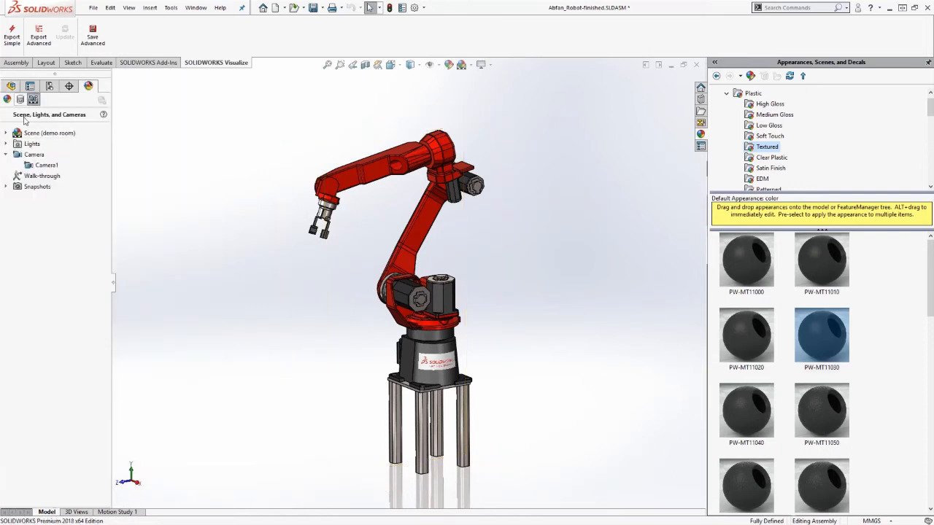
{"action": "left_click", "coordinate": [8, 99]}
{"action": "left_click", "coordinate": [50, 132]}
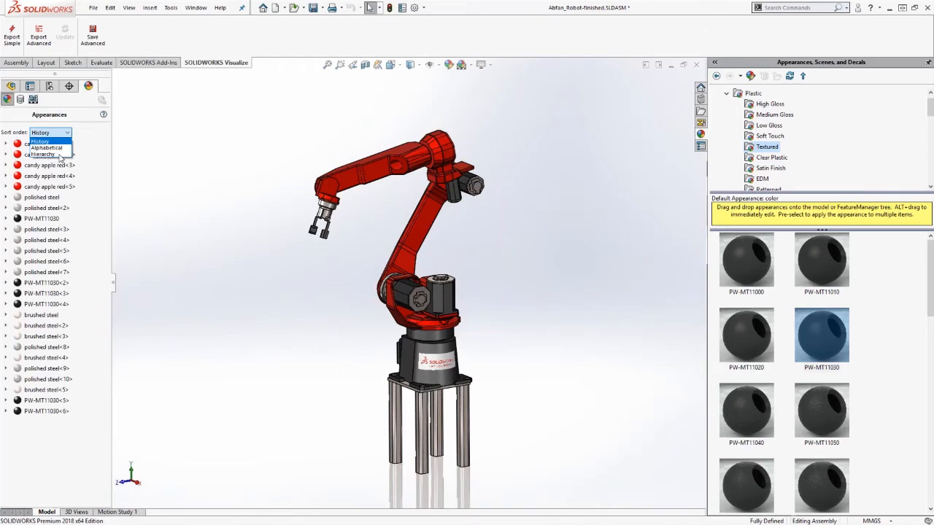
{"action": "left_click", "coordinate": [44, 154]}
{"action": "right_click", "coordinate": [32, 143]}
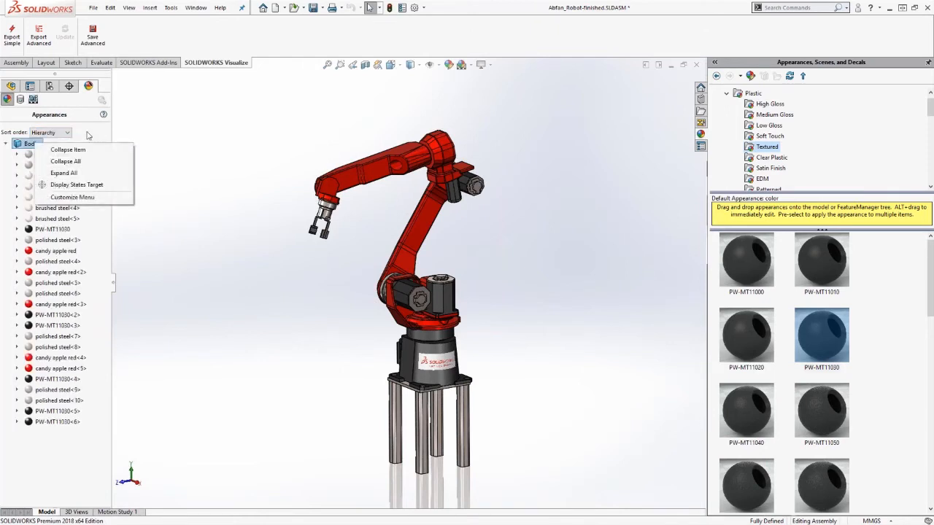
Step: Inspect the top assembly's commands in the feature tree, including its component display options, with the display pane expanded
{"action": "left_click", "coordinate": [11, 86]}
{"action": "right_click", "coordinate": [46, 110]}
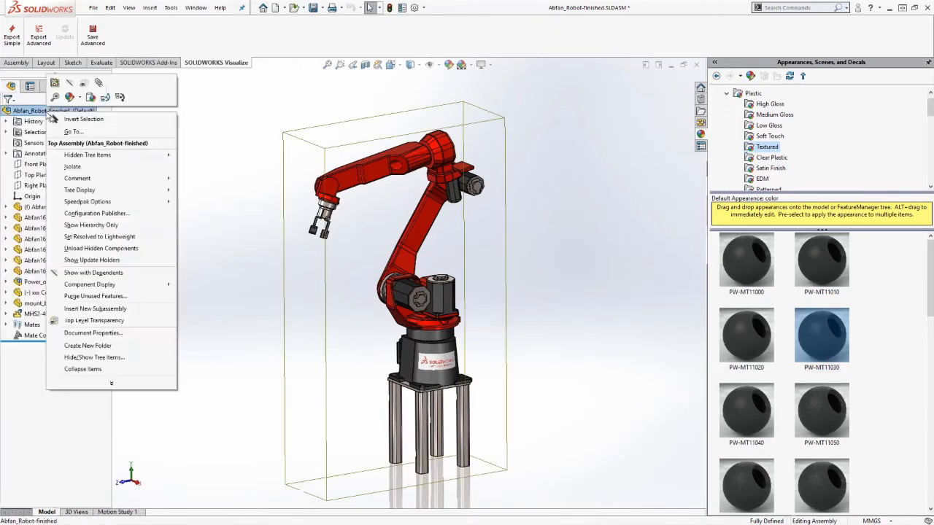
{"action": "left_click", "coordinate": [106, 86]}
{"action": "right_click", "coordinate": [90, 111]}
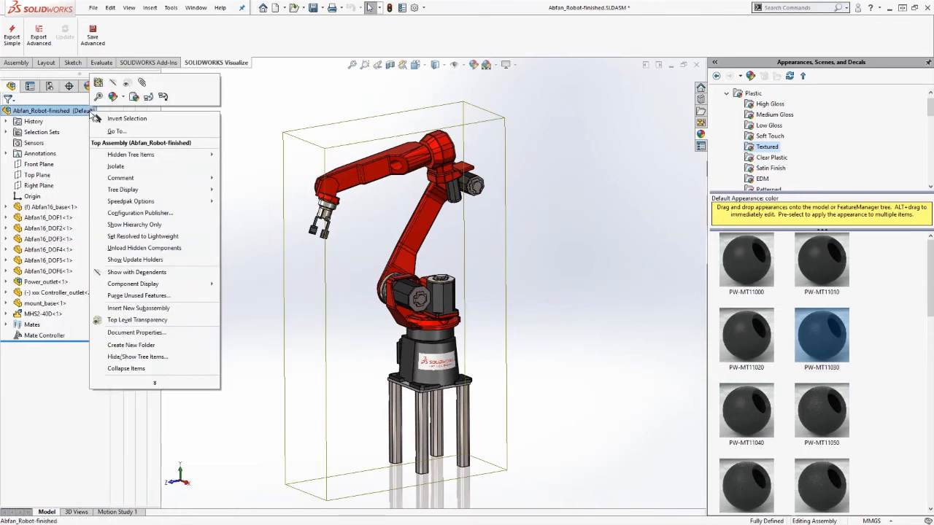
{"action": "mouse_move", "coordinate": [208, 286]}
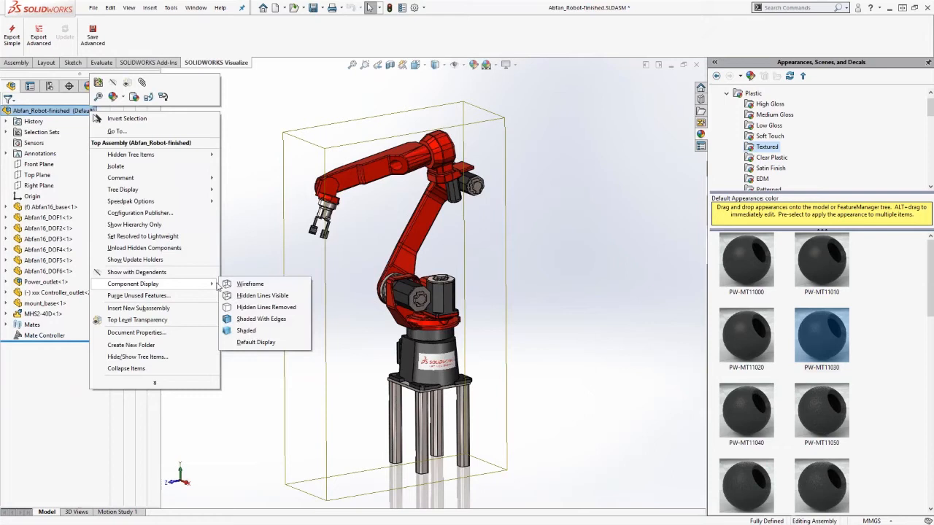
{"action": "key", "text": "Escape"}
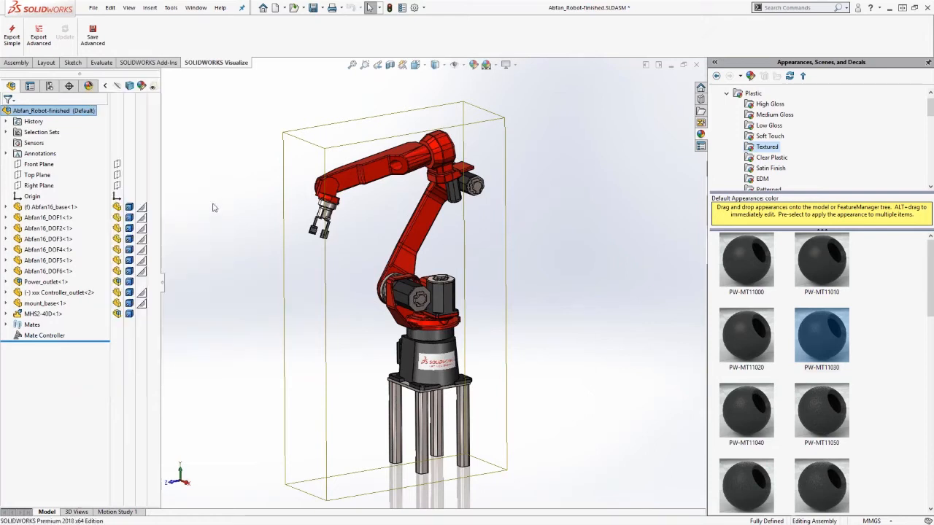
Step: Check the top assembly's commands for removing all component appearances in the display pane, and collapse the pane
{"action": "right_click", "coordinate": [144, 114]}
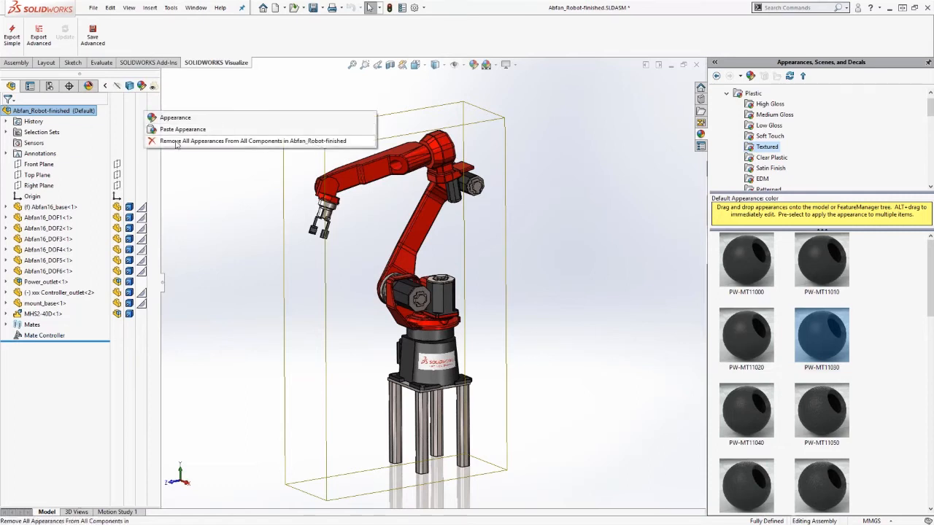
{"action": "left_click", "coordinate": [177, 197]}
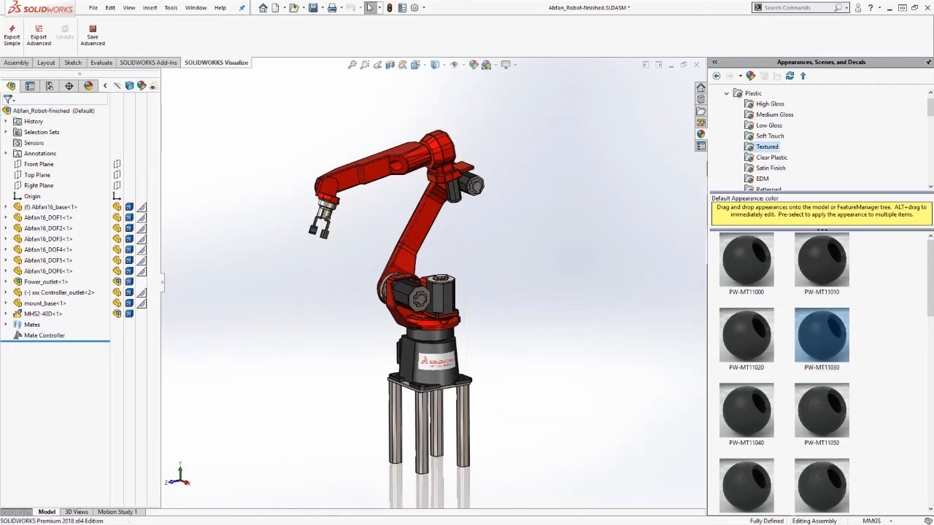
{"action": "key", "text": "F8"}
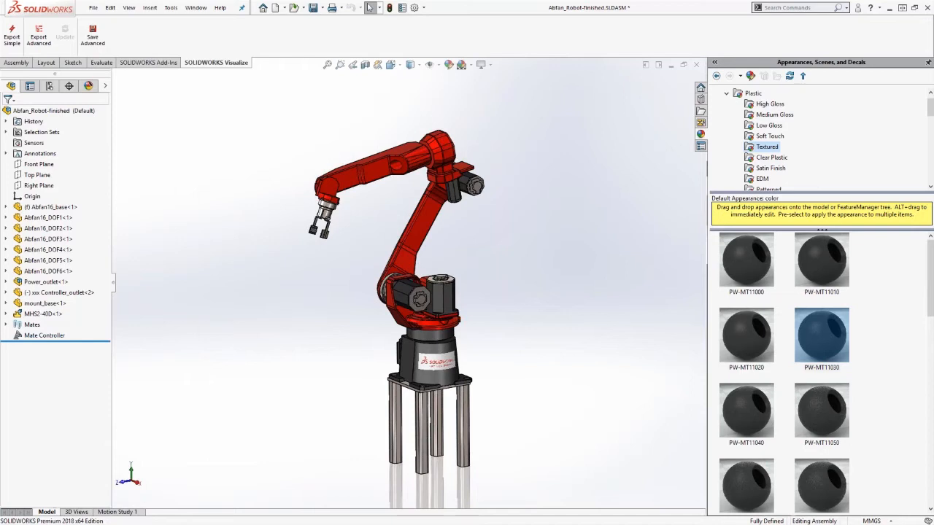
Step: Add a new camera aimed at its target to the scene and frame the whole robot from its opposite side
{"action": "left_click", "coordinate": [88, 85]}
{"action": "left_click", "coordinate": [32, 98]}
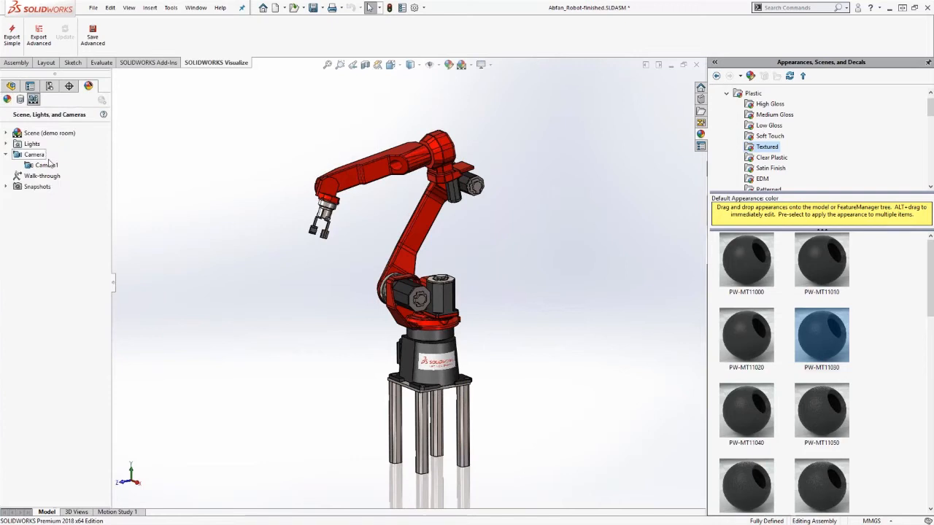
{"action": "right_click", "coordinate": [42, 154]}
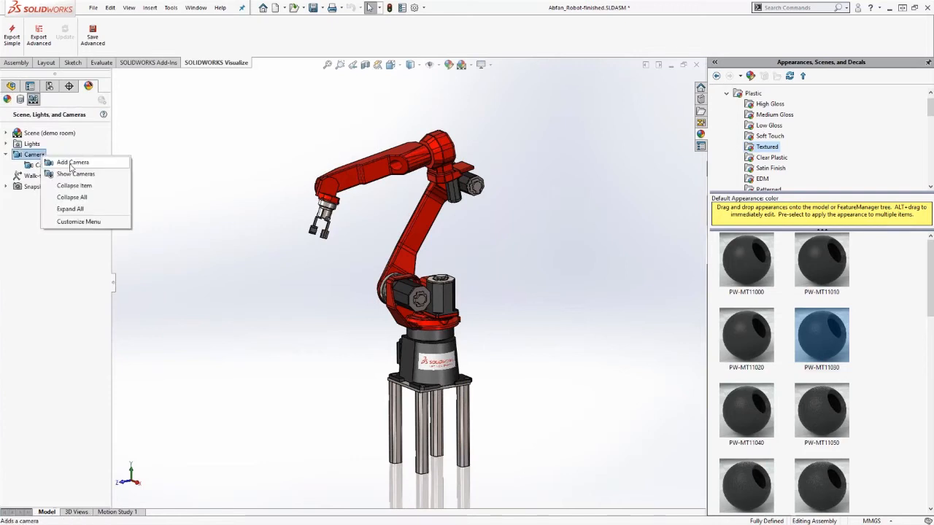
{"action": "left_click", "coordinate": [72, 163]}
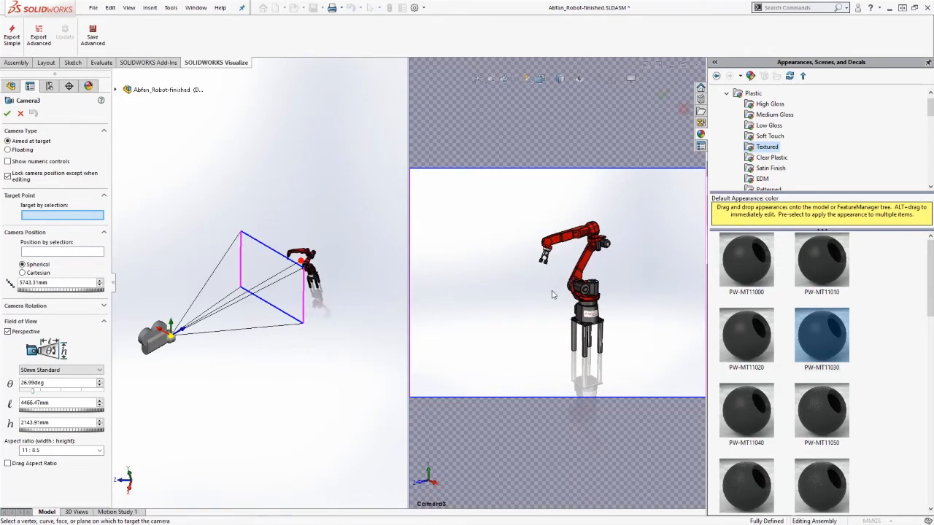
{"action": "scroll", "coordinate": [552, 295], "scroll_direction": "down", "scroll_amount": 1}
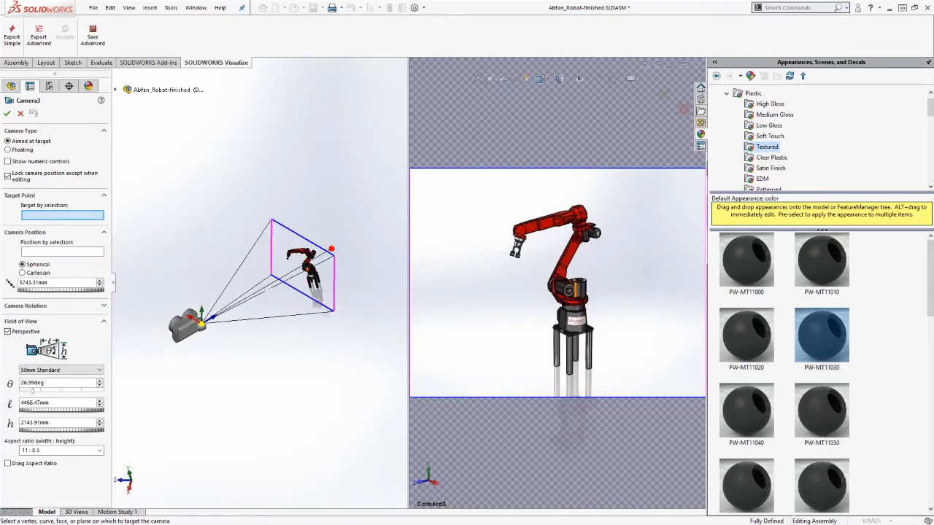
{"action": "middle_click_drag", "start_coordinate": [519, 288], "coordinate": [588, 277]}
{"action": "scroll", "coordinate": [588, 277], "scroll_direction": "down", "scroll_amount": 1}
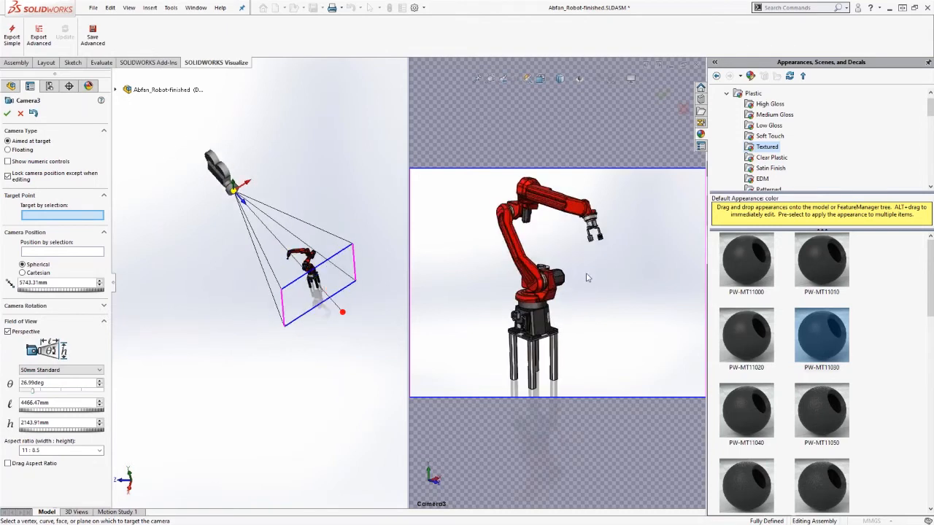
{"action": "scroll", "coordinate": [586, 278], "scroll_direction": "up", "scroll_amount": 1}
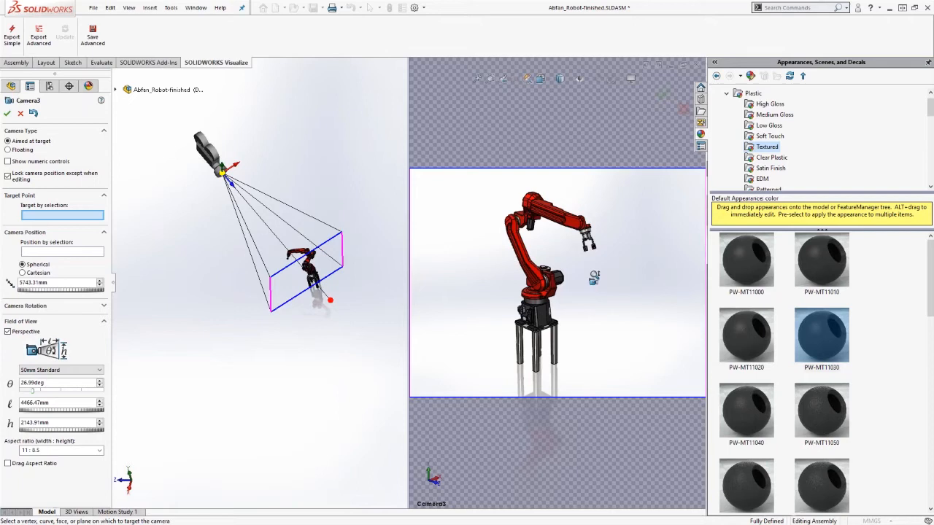
{"action": "scroll", "coordinate": [594, 277], "scroll_direction": "down", "scroll_amount": 2}
{"action": "scroll", "coordinate": [595, 276], "scroll_direction": "down", "scroll_amount": 2}
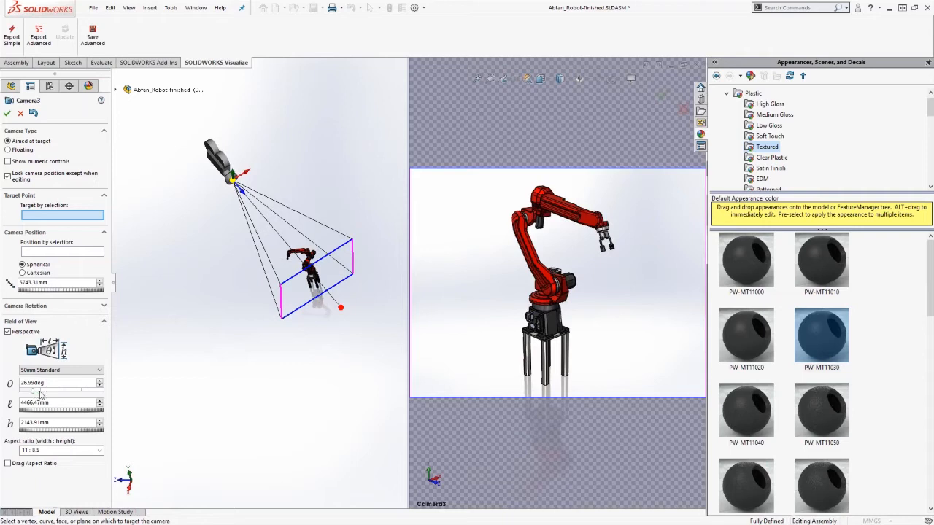
Step: Try widening the new camera's field of view to a custom angle of 66.6 degrees with the robot reframed
{"action": "left_click_drag", "start_coordinate": [41, 395], "coordinate": [62, 395]}
{"action": "scroll", "coordinate": [548, 272], "scroll_direction": "down", "scroll_amount": 3}
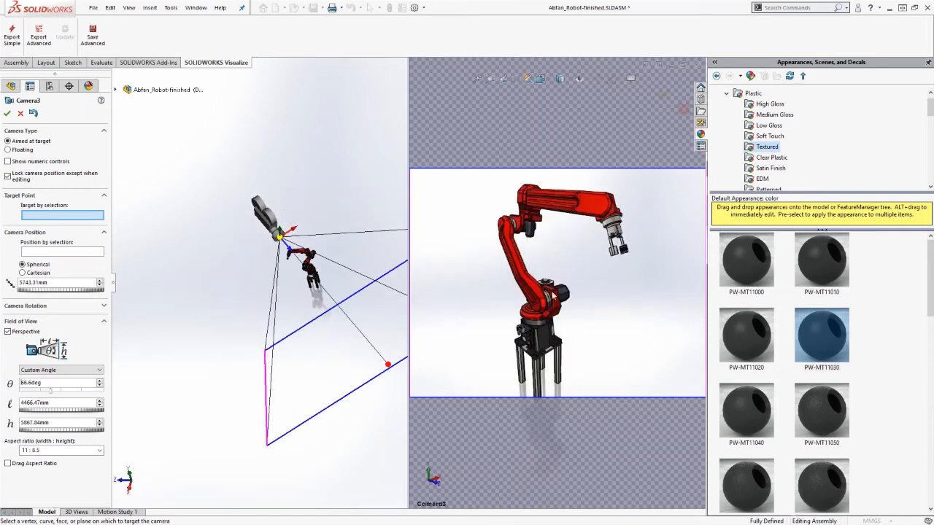
{"action": "scroll", "coordinate": [553, 296], "scroll_direction": "up", "scroll_amount": 2}
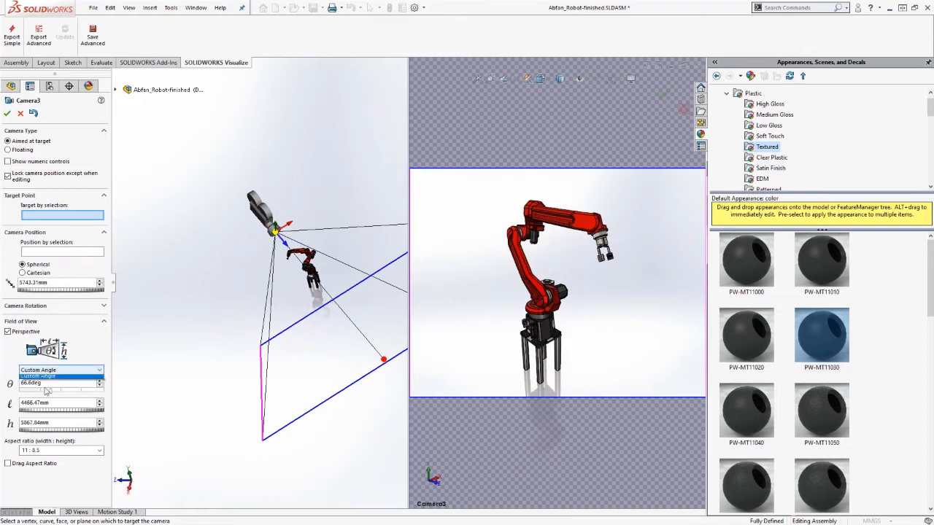
Step: Set the new camera's lens to 35mm Wide Angle, reframe the robot and accept the camera
{"action": "left_click", "coordinate": [51, 369]}
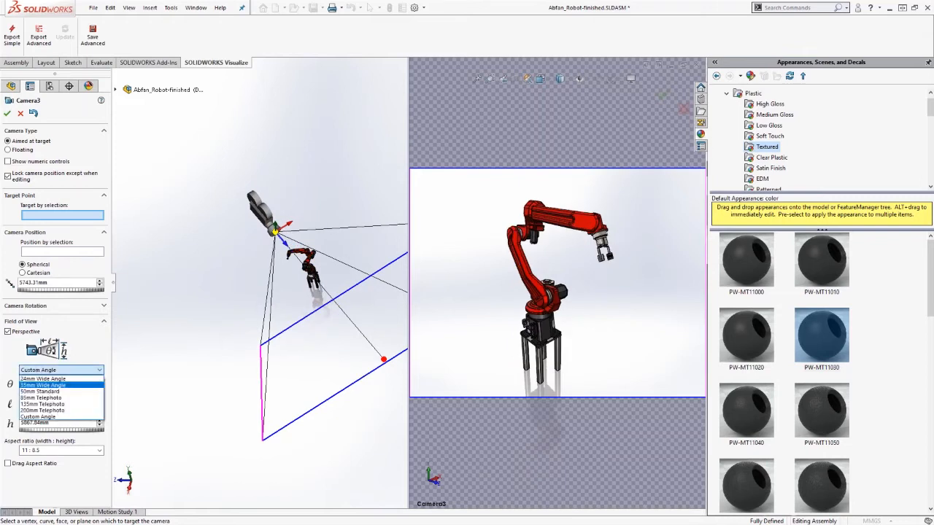
{"action": "left_click", "coordinate": [44, 386]}
{"action": "scroll", "coordinate": [567, 309], "scroll_direction": "up", "scroll_amount": 3}
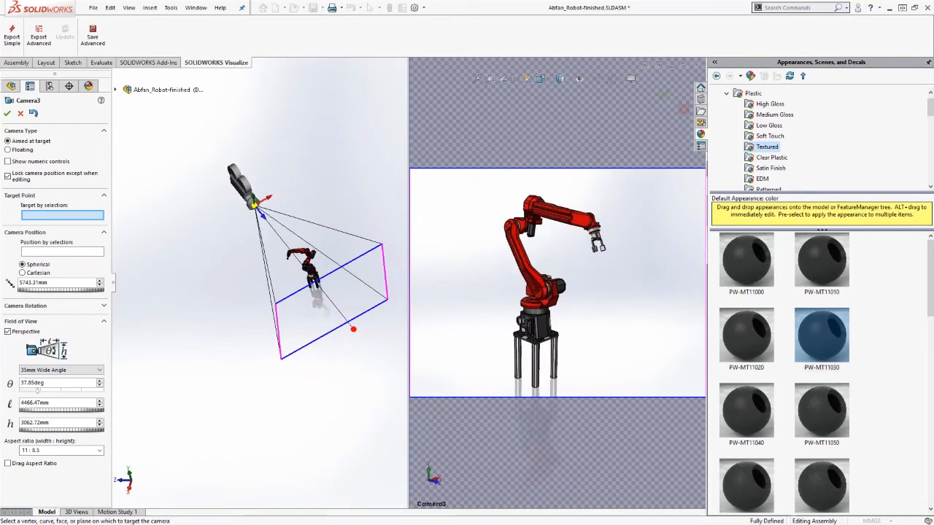
{"action": "scroll", "coordinate": [537, 298], "scroll_direction": "down", "scroll_amount": 3}
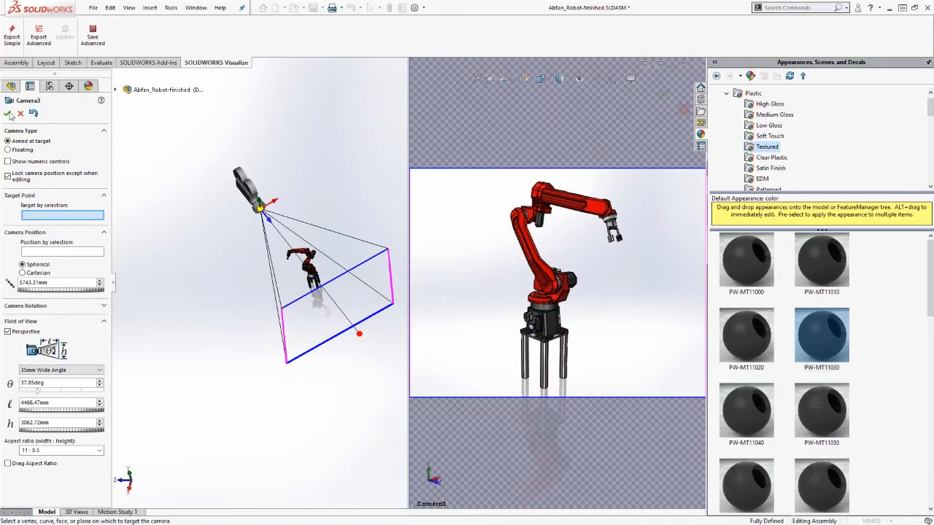
{"action": "left_click", "coordinate": [8, 114]}
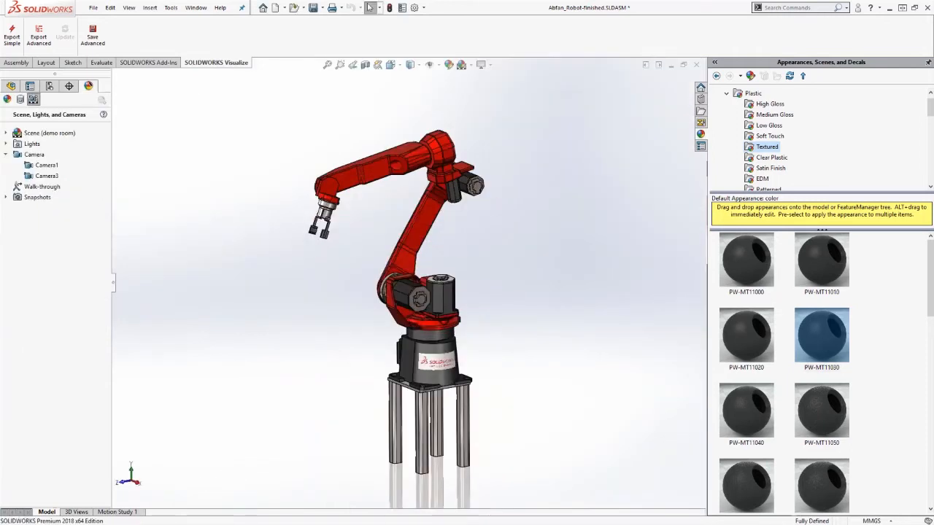
Step: View the robot through Camera1, test whether that view can be rotated, and return to a freely rotatable view
{"action": "key", "text": "space"}
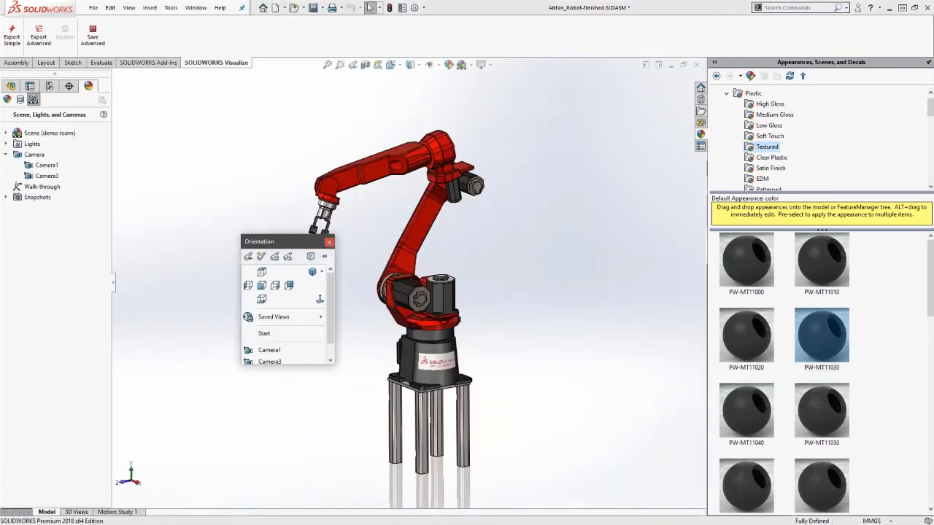
{"action": "left_click", "coordinate": [297, 350]}
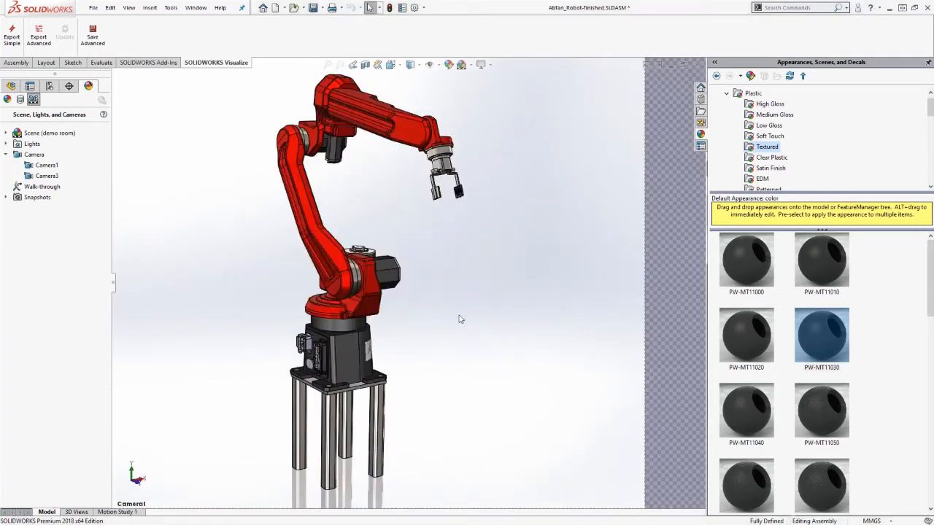
{"action": "key", "text": "space"}
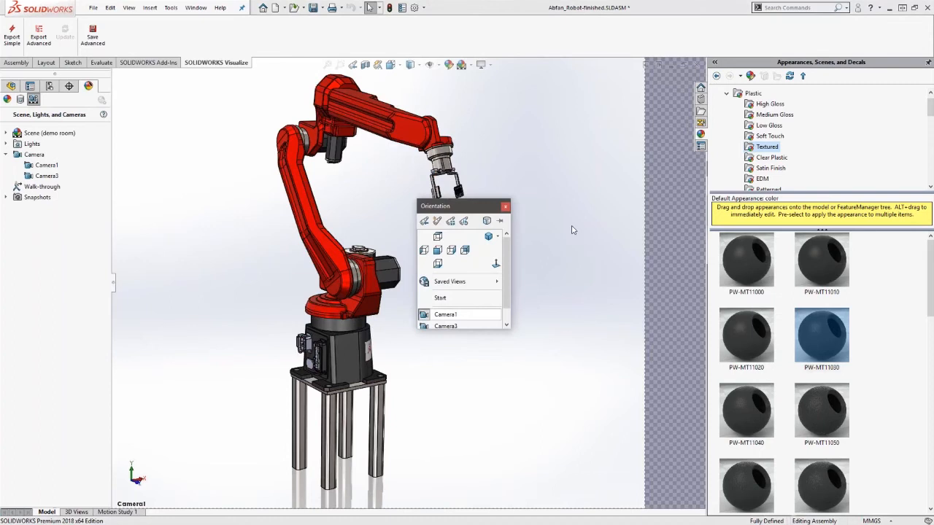
{"action": "left_click", "coordinate": [453, 314]}
{"action": "middle_click_drag", "start_coordinate": [539, 235], "coordinate": [544, 237]}
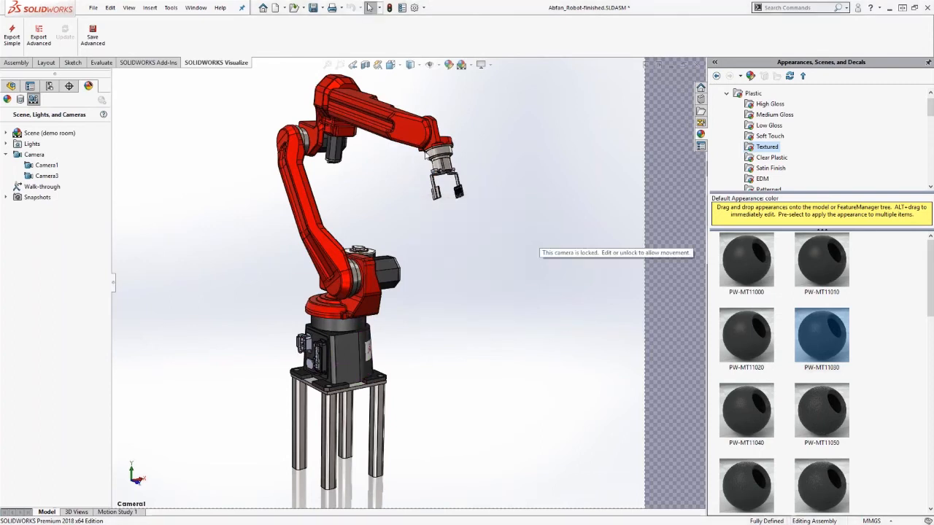
{"action": "key", "text": "space"}
{"action": "left_click", "coordinate": [448, 146]}
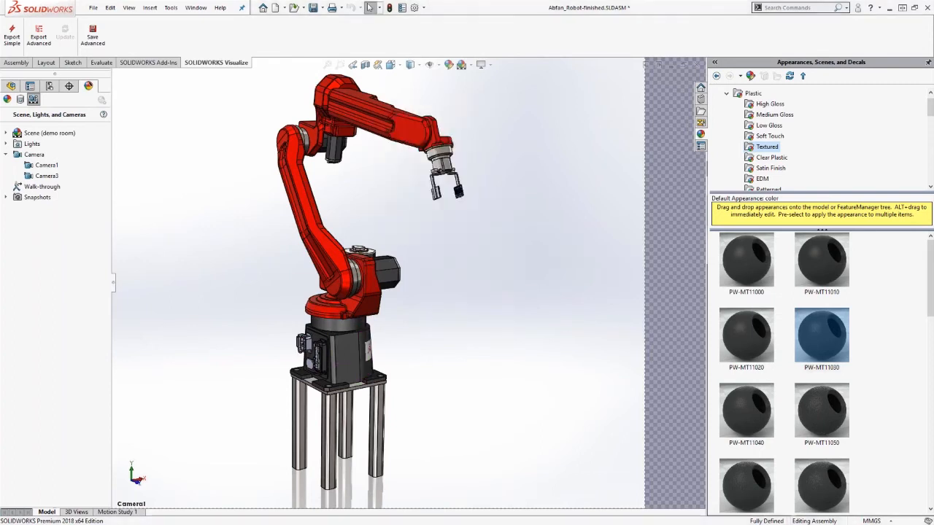
{"action": "mouse_move", "coordinate": [541, 236]}
{"action": "middle_mouse_down"}
{"action": "mouse_move", "coordinate": [604, 239]}
{"action": "mouse_move", "coordinate": [555, 283]}
{"action": "mouse_move", "coordinate": [547, 319]}
{"action": "mouse_move", "coordinate": [438, 317]}
{"action": "middle_mouse_up"}
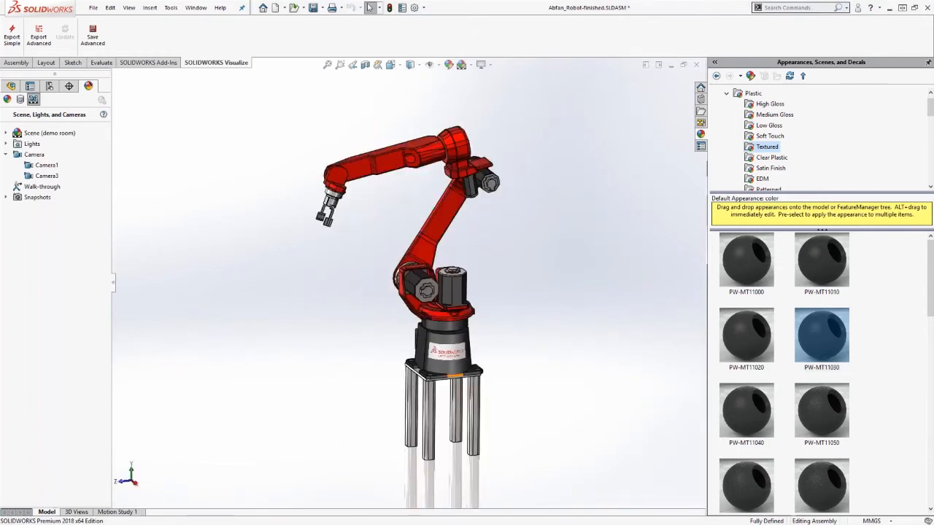
Step: Open the sw_logo_lets_go_design decal on the robot base for editing, try shifting its position, and discard the change
{"action": "scroll", "coordinate": [451, 343], "scroll_direction": "down", "scroll_amount": 2}
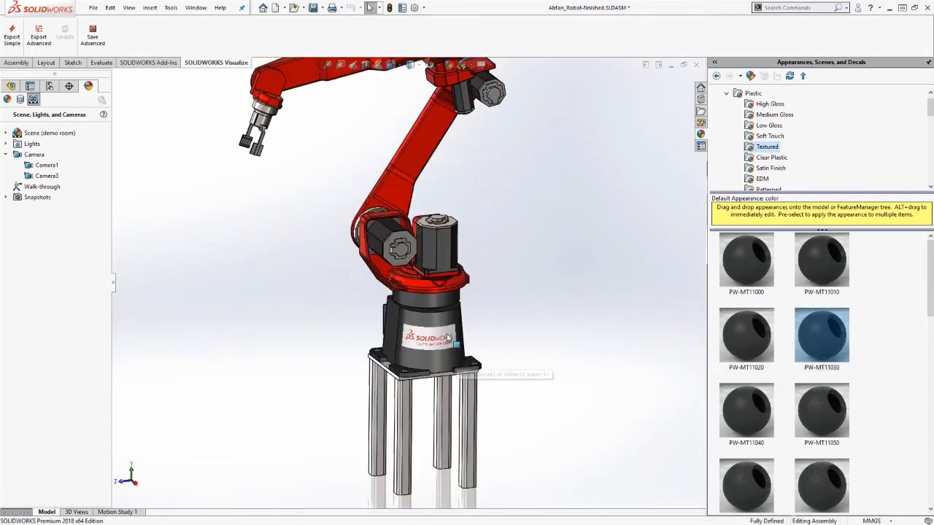
{"action": "scroll", "coordinate": [448, 337], "scroll_direction": "down", "scroll_amount": 3}
{"action": "left_click", "coordinate": [20, 99]}
{"action": "left_click", "coordinate": [11, 134]}
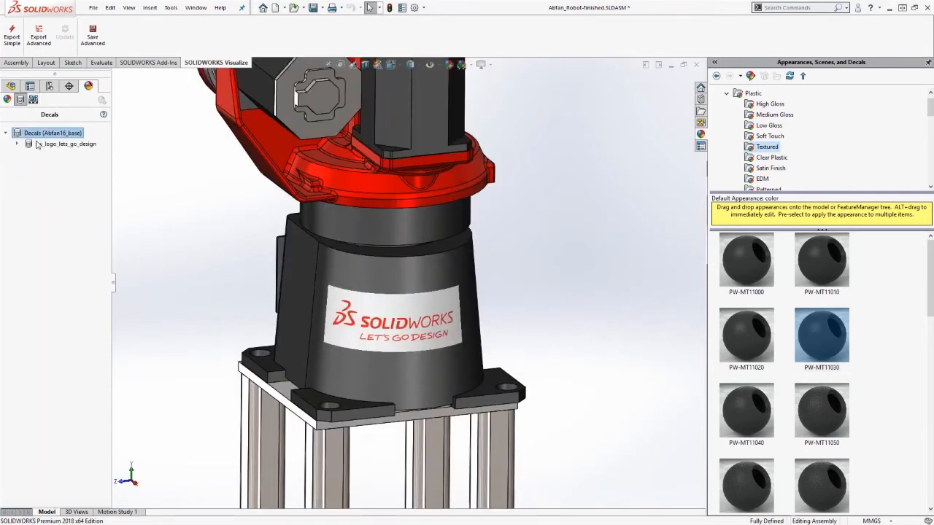
{"action": "left_click", "coordinate": [58, 144]}
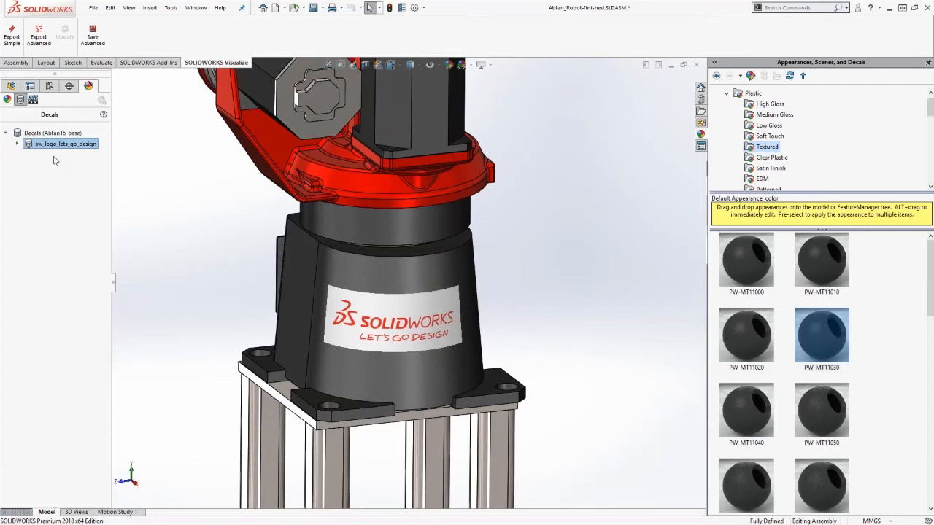
{"action": "right_click", "coordinate": [38, 143]}
{"action": "left_click", "coordinate": [66, 159]}
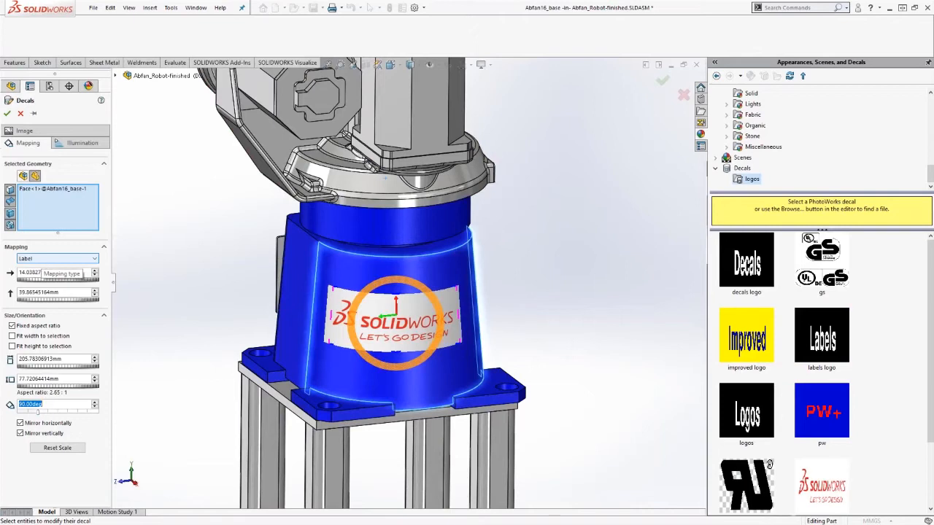
{"action": "left_click_drag", "start_coordinate": [418, 341], "coordinate": [404, 324]}
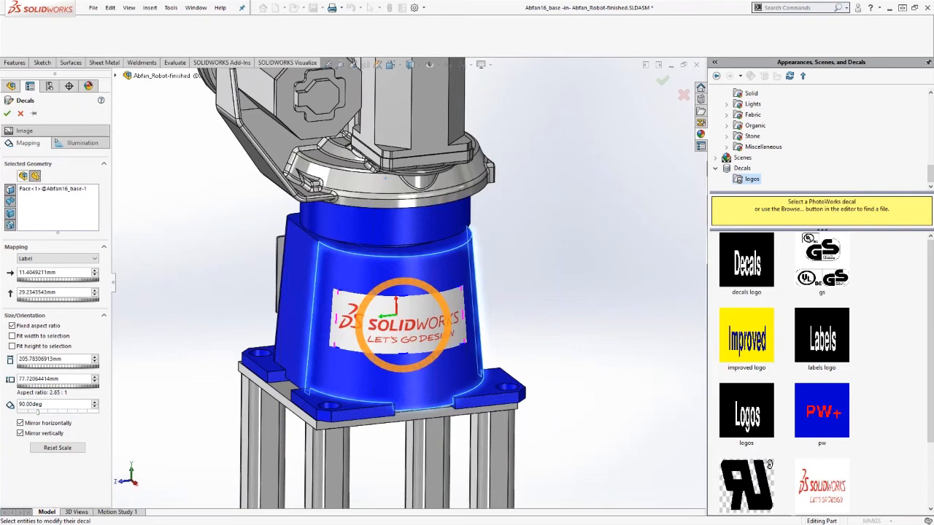
{"action": "left_click", "coordinate": [20, 114]}
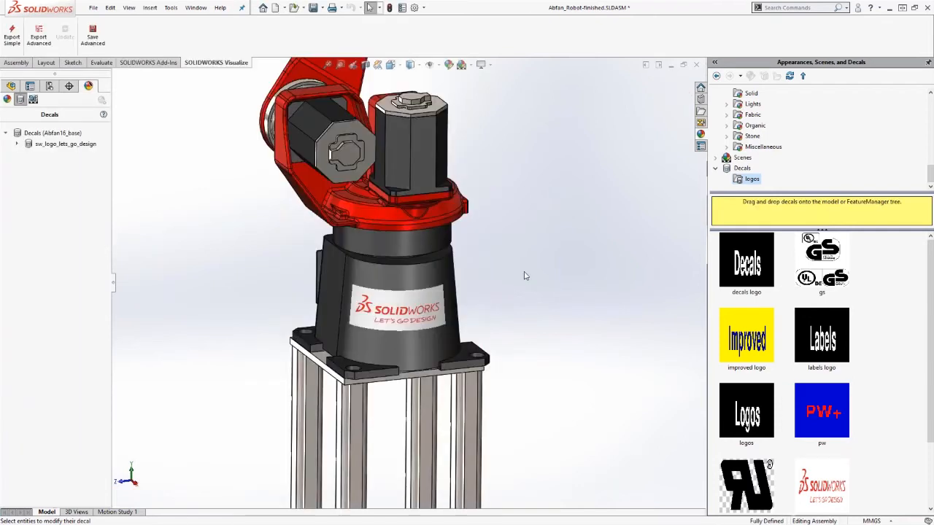
{"action": "key", "text": "f"}
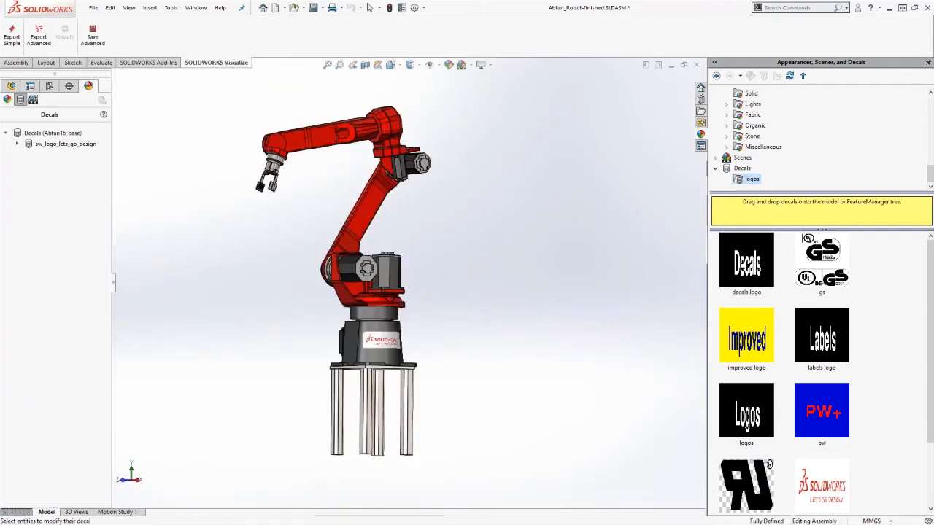
{"action": "middle_click_drag", "start_coordinate": [430, 245], "coordinate": [441, 267]}
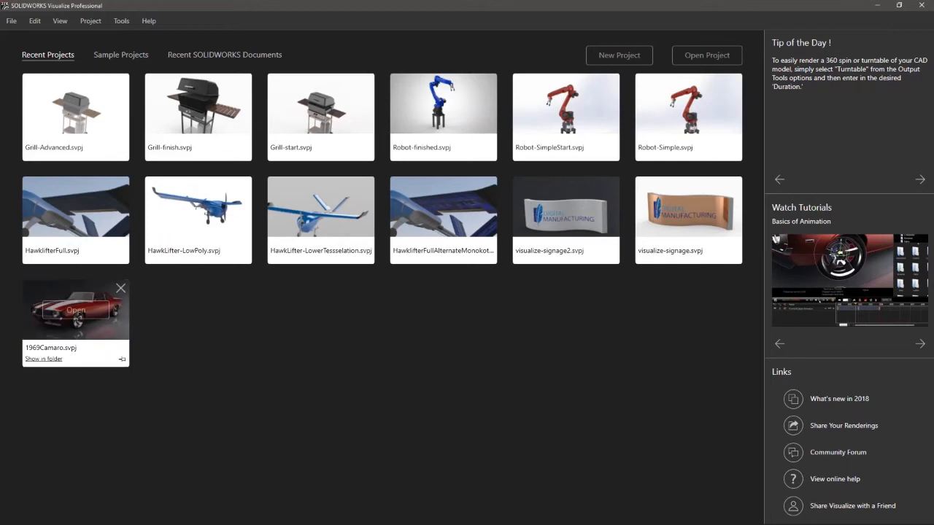
Step: Open the recent project Robot-SimpleStart.svpj and switch the viewport from Preview to Fast rendering
{"action": "mouse_move", "coordinate": [566, 117]}
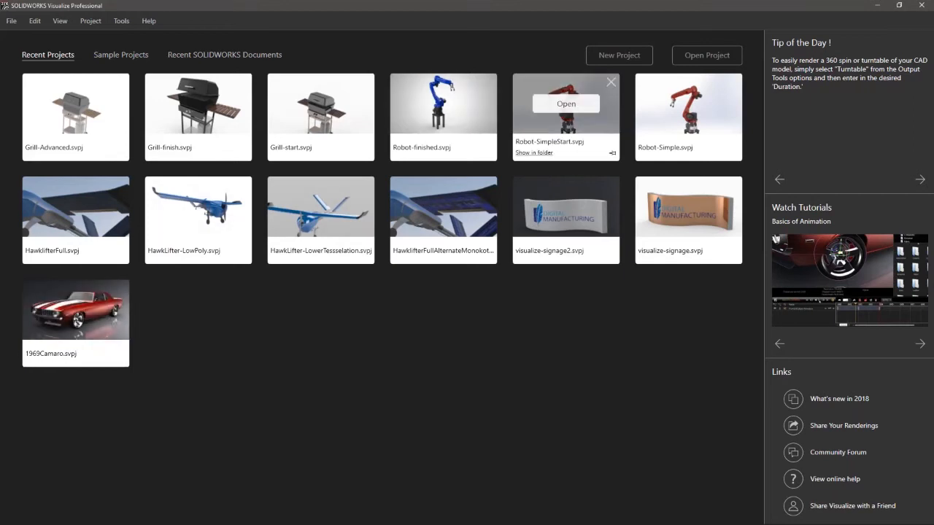
{"action": "left_click", "coordinate": [566, 103]}
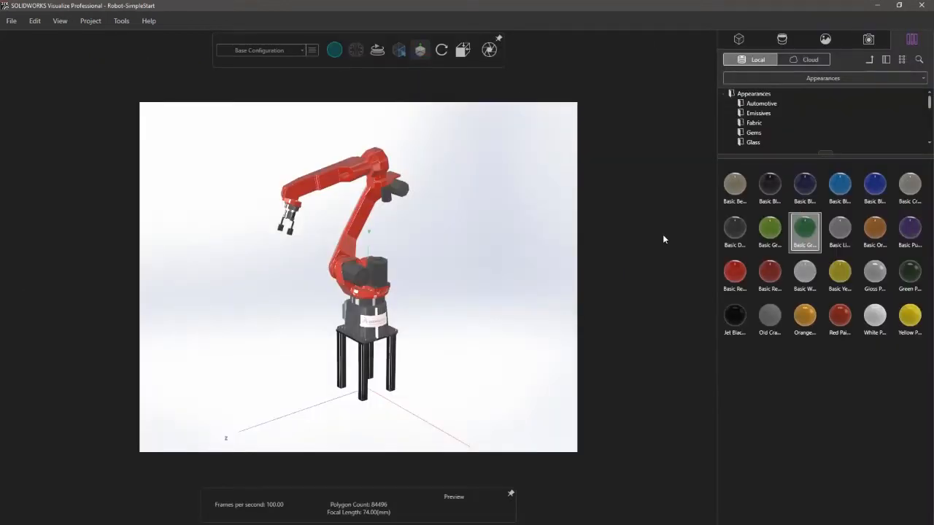
{"action": "left_click_drag", "start_coordinate": [764, 230], "coordinate": [748, 258]}
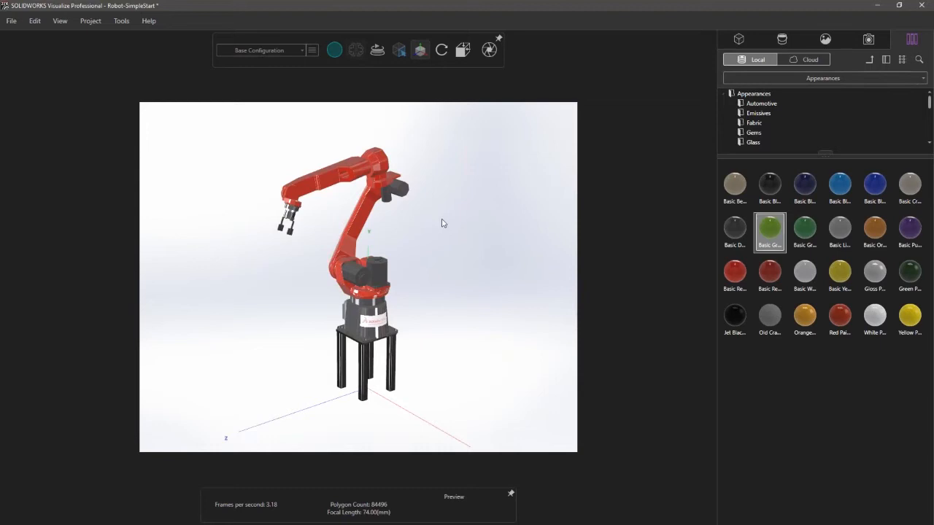
{"action": "mouse_move", "coordinate": [334, 51]}
{"action": "left_click", "coordinate": [326, 72]}
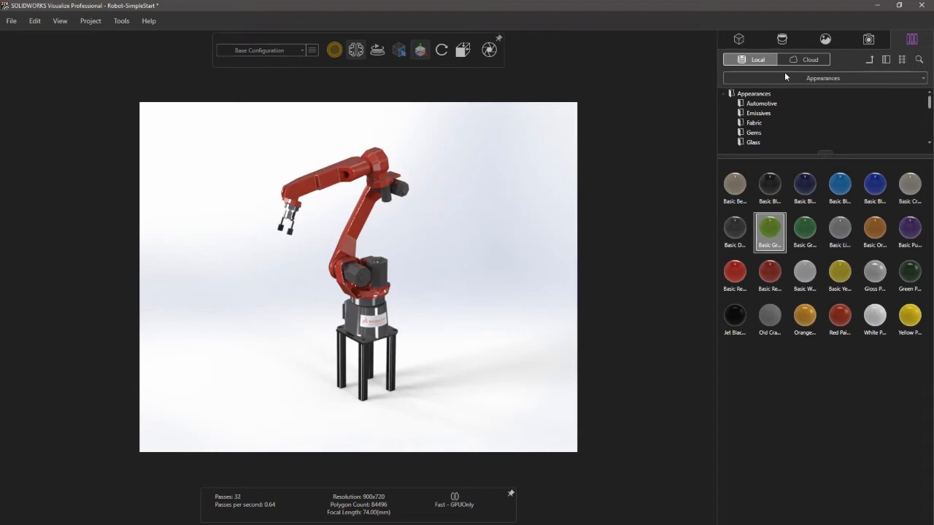
Step: Apply the High Contrast Studio environment from the local library, turn the robot around, try the Classic environment and restore High Contrast Studio
{"action": "left_click", "coordinate": [891, 75]}
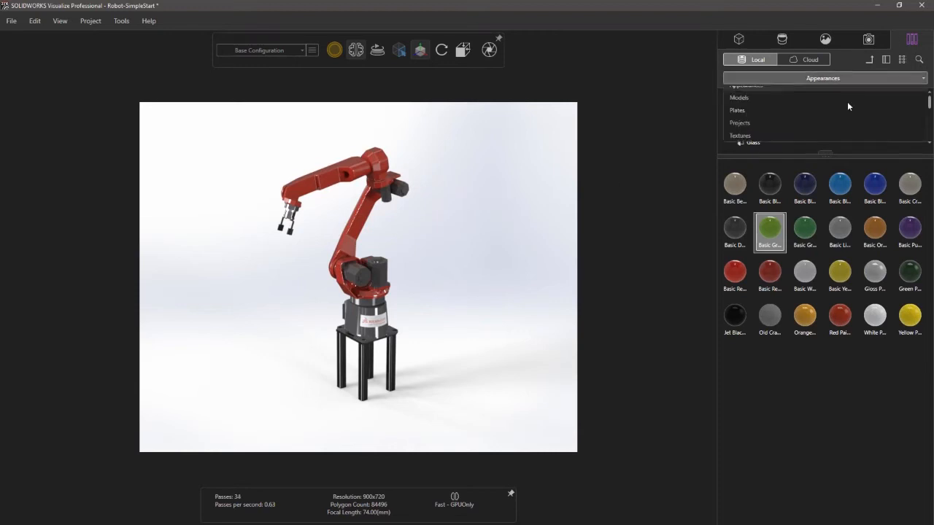
{"action": "left_click", "coordinate": [846, 101]}
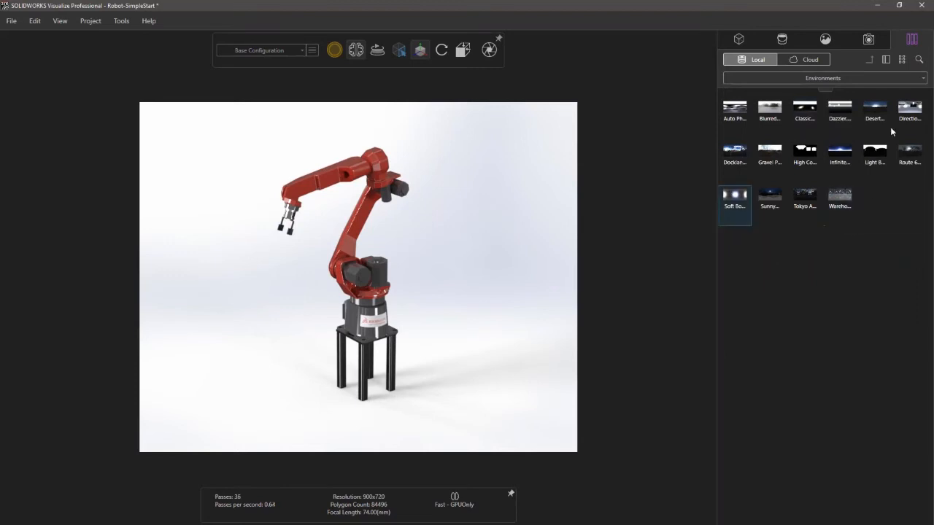
{"action": "left_click", "coordinate": [803, 149]}
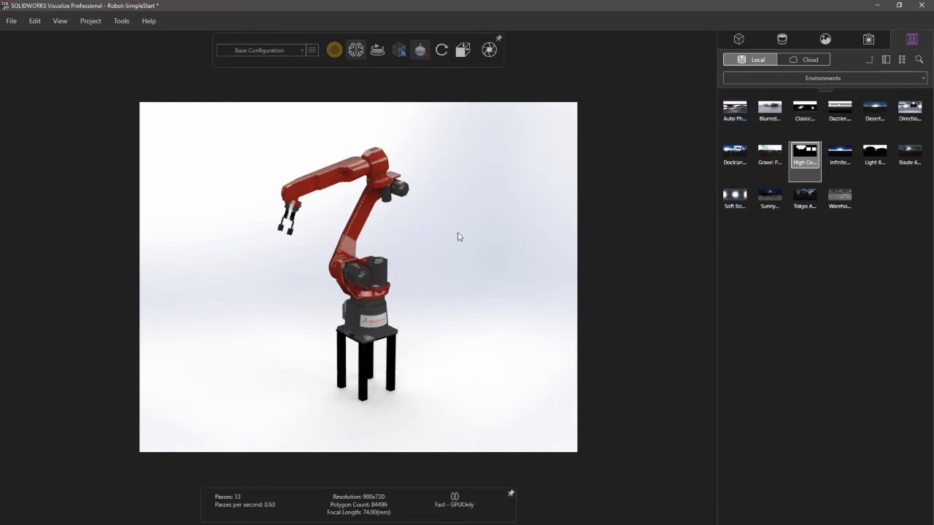
{"action": "left_click_drag", "start_coordinate": [455, 209], "coordinate": [540, 213]}
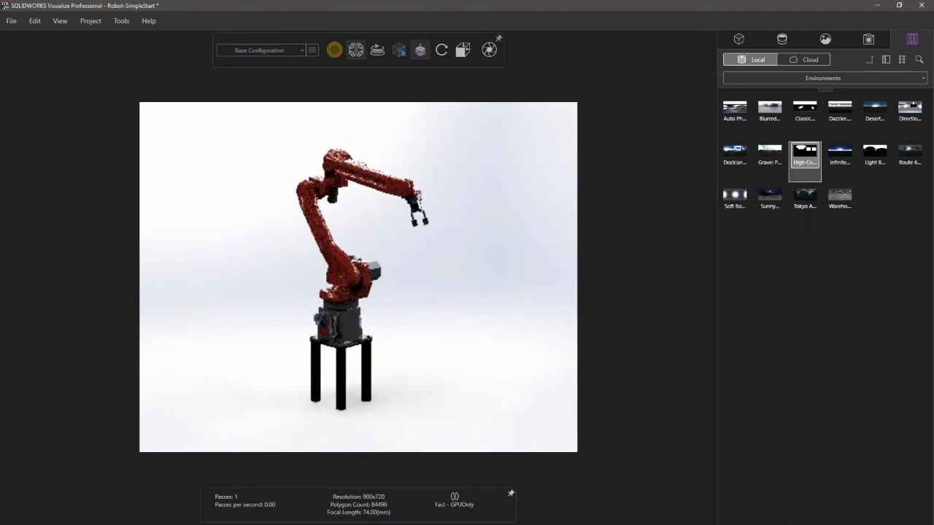
{"action": "left_click_drag", "start_coordinate": [455, 271], "coordinate": [475, 258]}
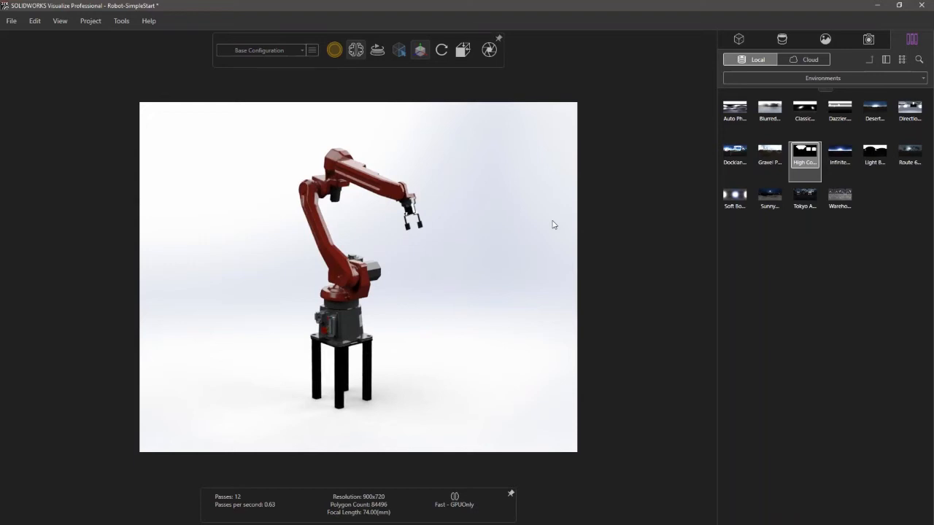
{"action": "left_click", "coordinate": [812, 113]}
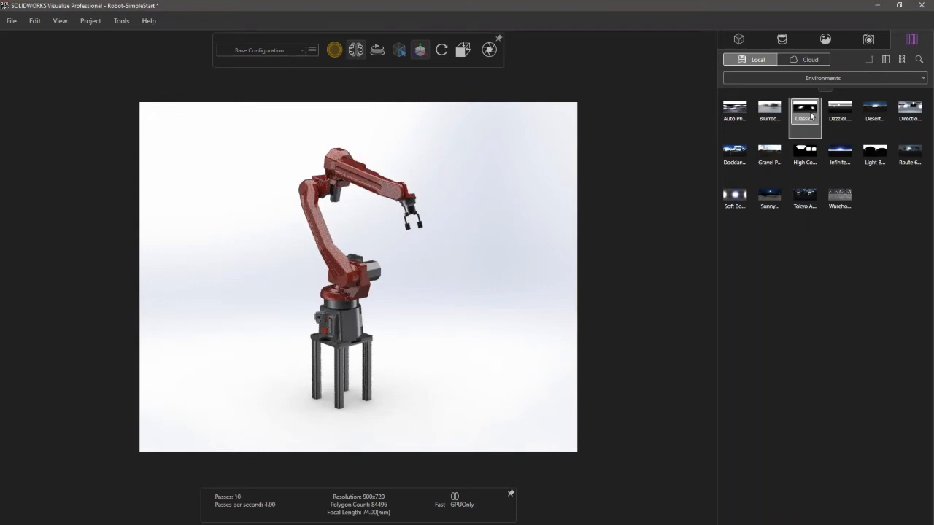
{"action": "left_click", "coordinate": [801, 151]}
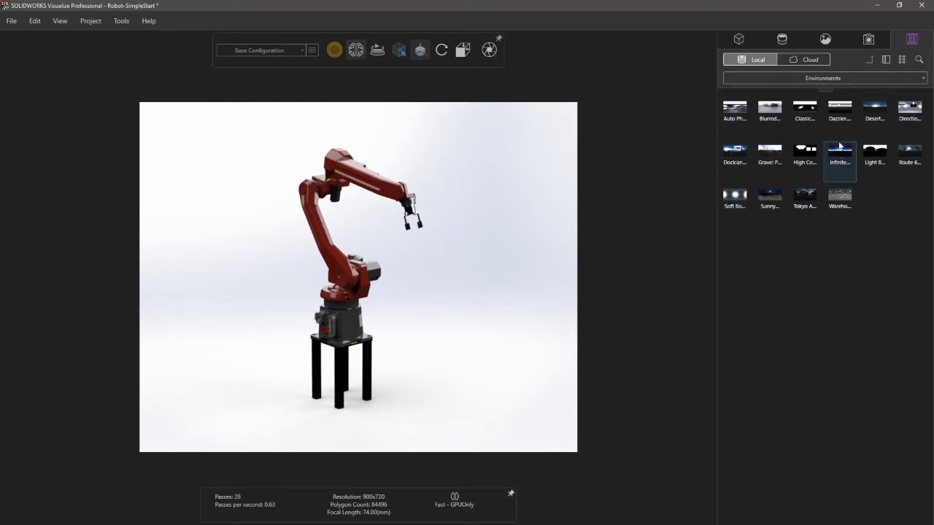
Step: Apply the bright Basic Red appearance from the local Paint library to the robot arm
{"action": "left_click", "coordinate": [831, 78]}
{"action": "left_click", "coordinate": [809, 130]}
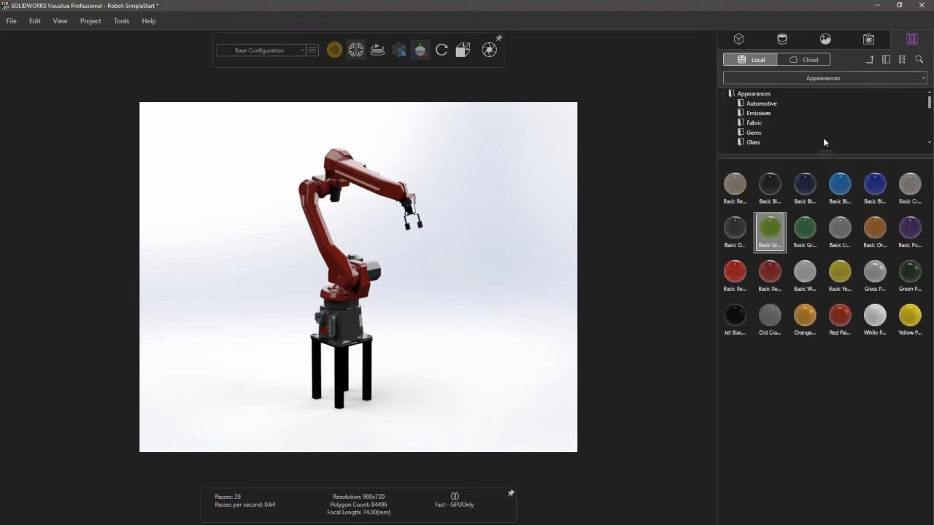
{"action": "left_click", "coordinate": [754, 95]}
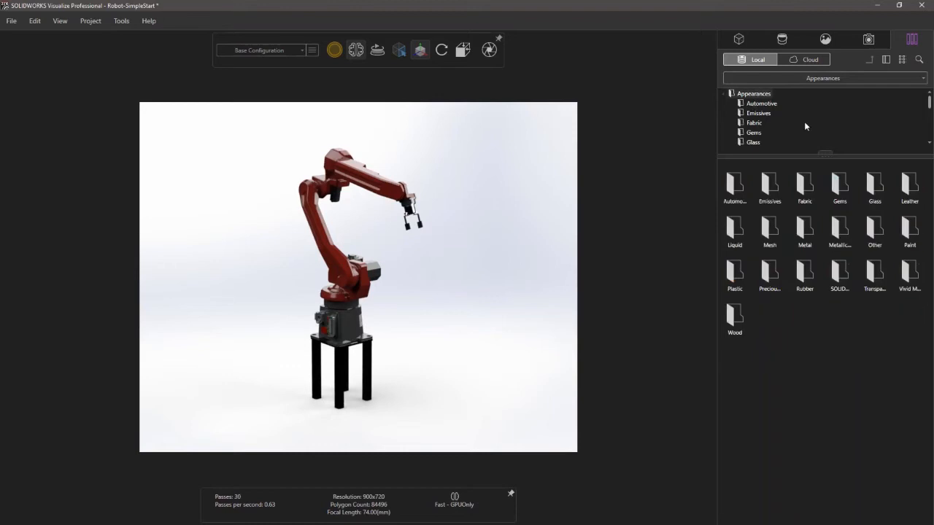
{"action": "double_click", "coordinate": [905, 232]}
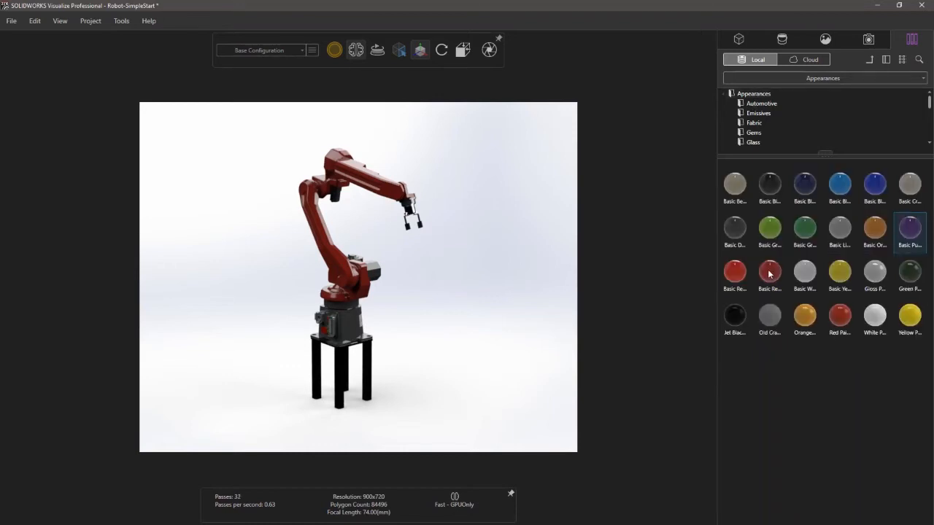
{"action": "left_click", "coordinate": [728, 274]}
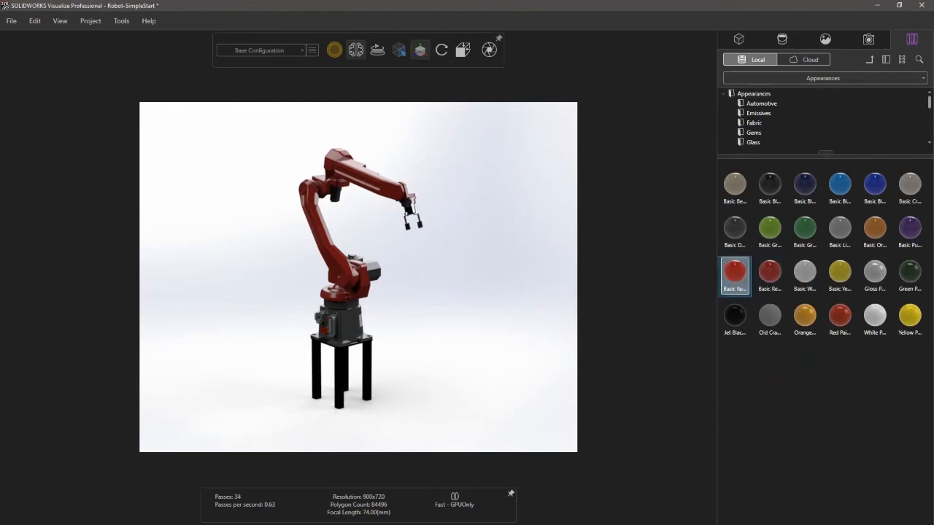
{"action": "left_click_drag", "start_coordinate": [729, 273], "coordinate": [398, 197]}
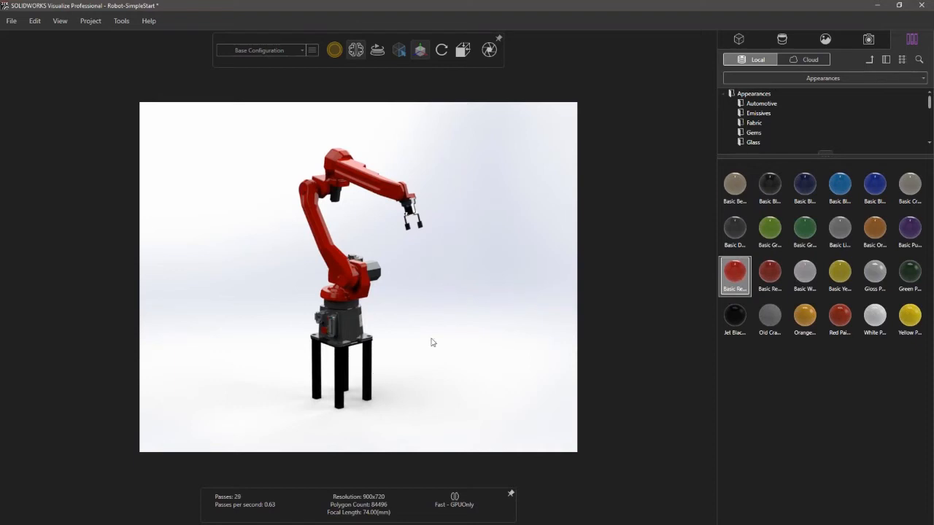
Step: Try the Chrome 2 appearance from the local Metal library on the stand's legs and apply the brushed metal appearance instead
{"action": "left_click", "coordinate": [725, 94]}
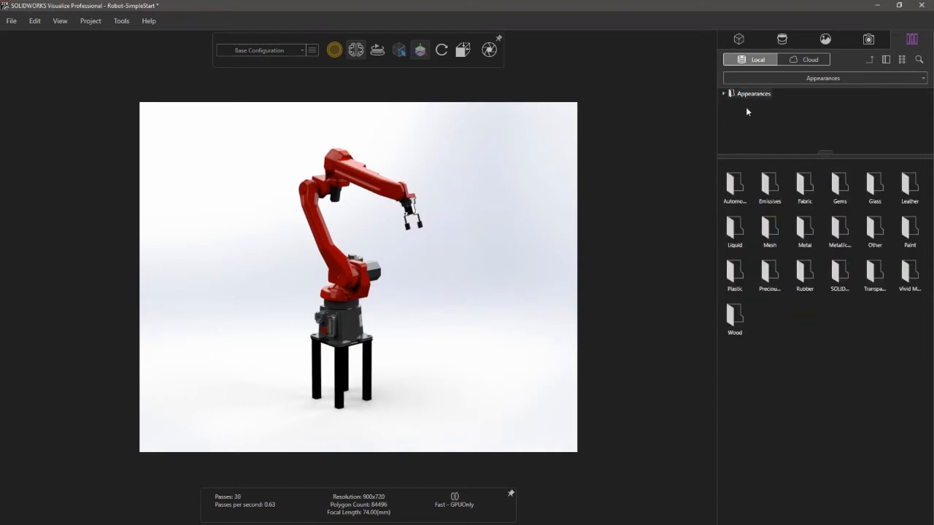
{"action": "double_click", "coordinate": [812, 233]}
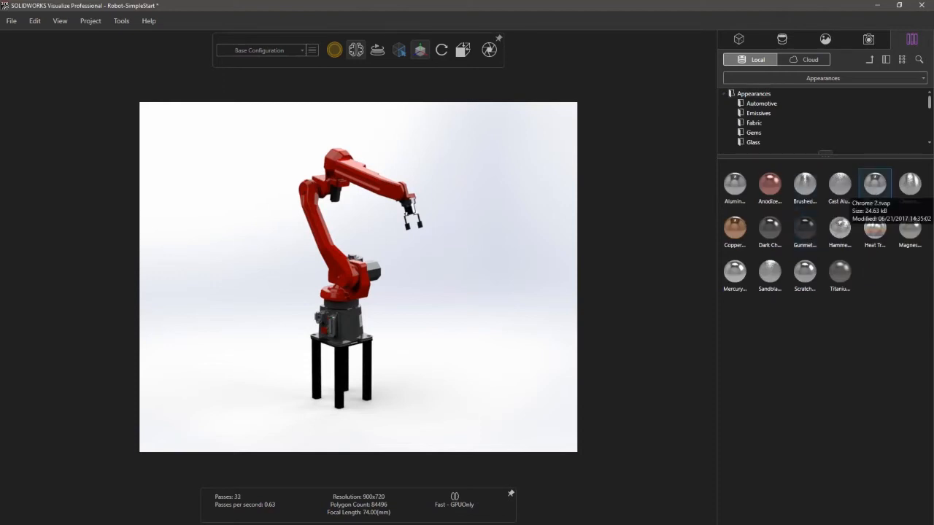
{"action": "left_click_drag", "start_coordinate": [873, 188], "coordinate": [384, 374]}
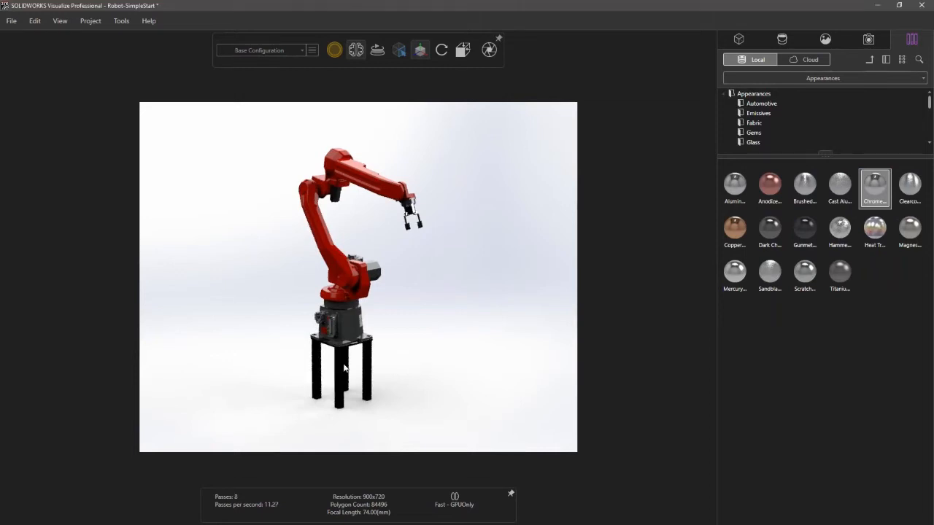
{"action": "left_click_drag", "start_coordinate": [805, 192], "coordinate": [340, 365]}
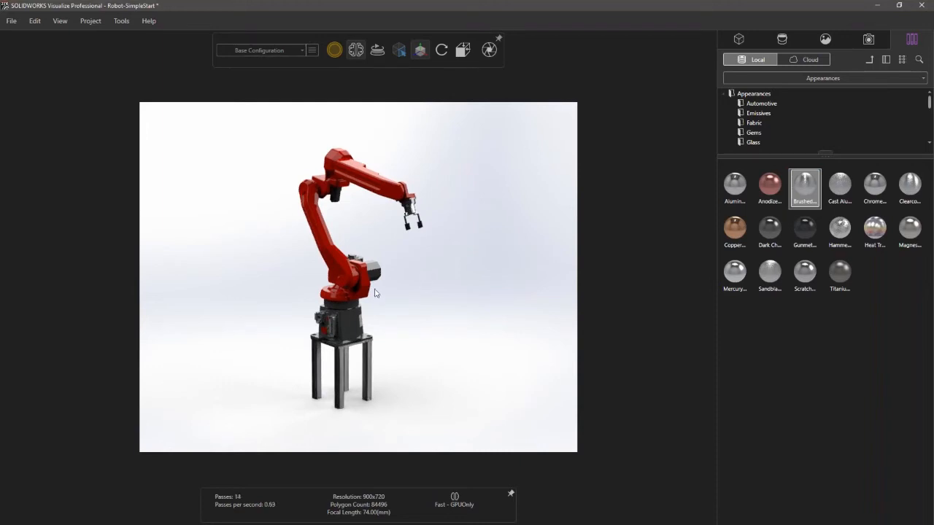
Step: Rotate the High Contrast Studio environment to about 179.5 degrees to relight the robot
{"action": "scroll", "coordinate": [386, 262], "scroll_direction": "up", "scroll_amount": 2}
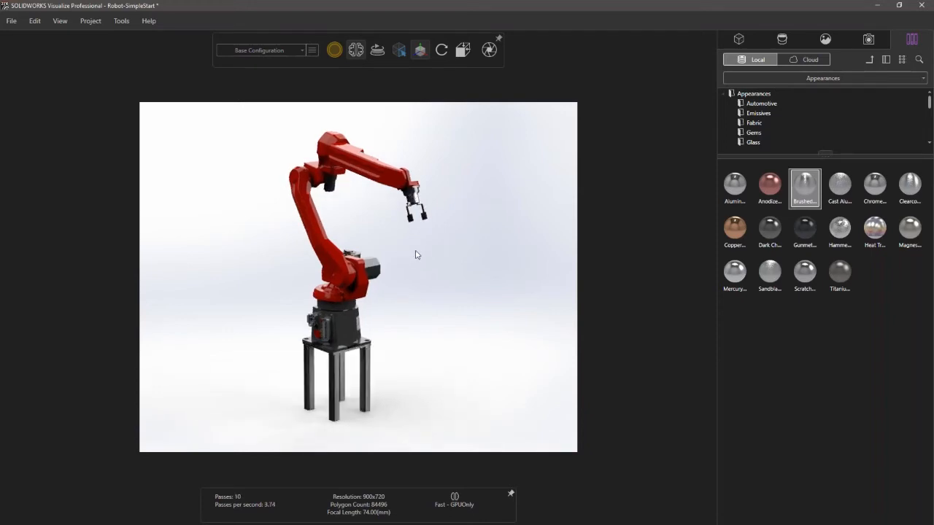
{"action": "left_click", "coordinate": [826, 41]}
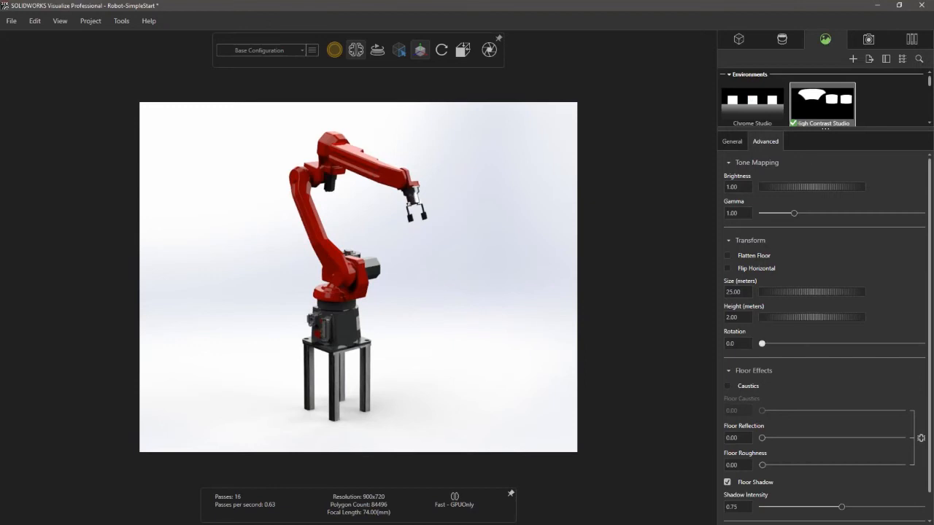
{"action": "left_click_drag", "start_coordinate": [768, 343], "coordinate": [843, 344]}
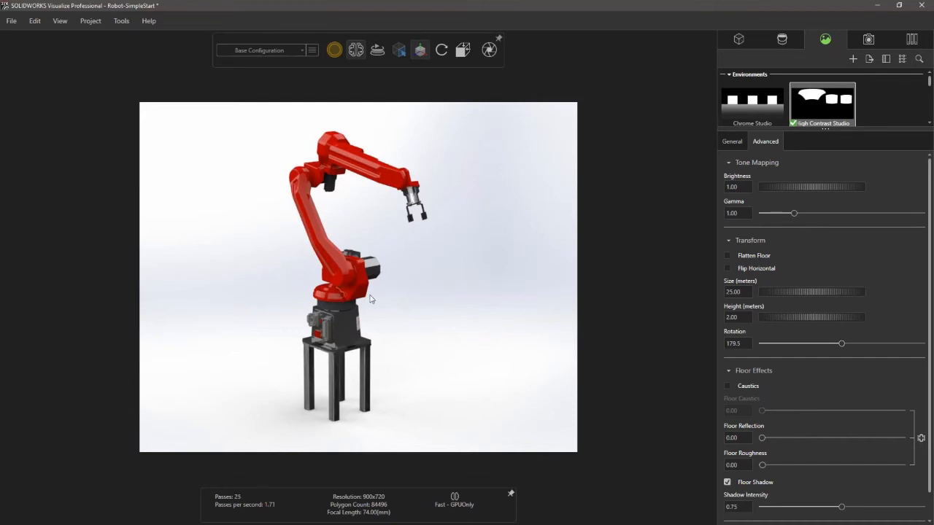
Step: Activate the Start camera, lock it, and return to the SOLIDWORKS Viewport camera
{"action": "left_click", "coordinate": [870, 40]}
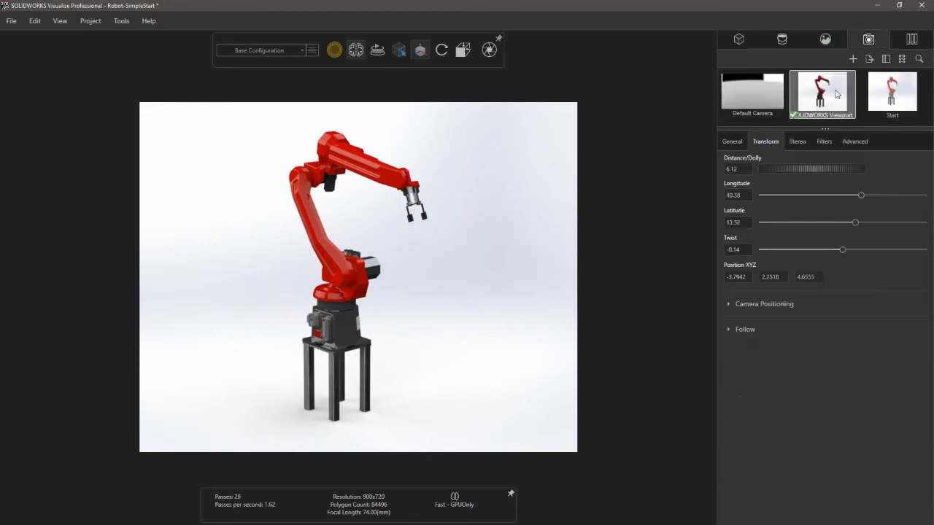
{"action": "left_click", "coordinate": [886, 91]}
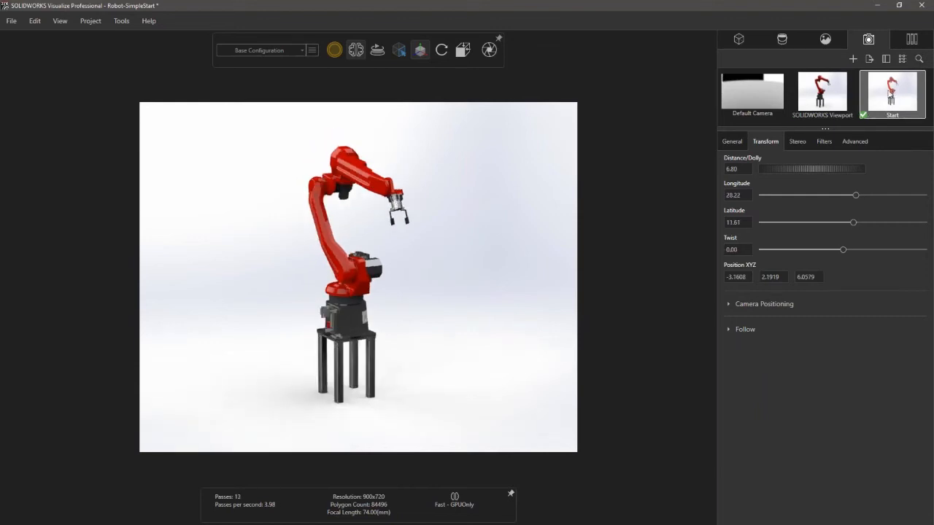
{"action": "right_click", "coordinate": [887, 89]}
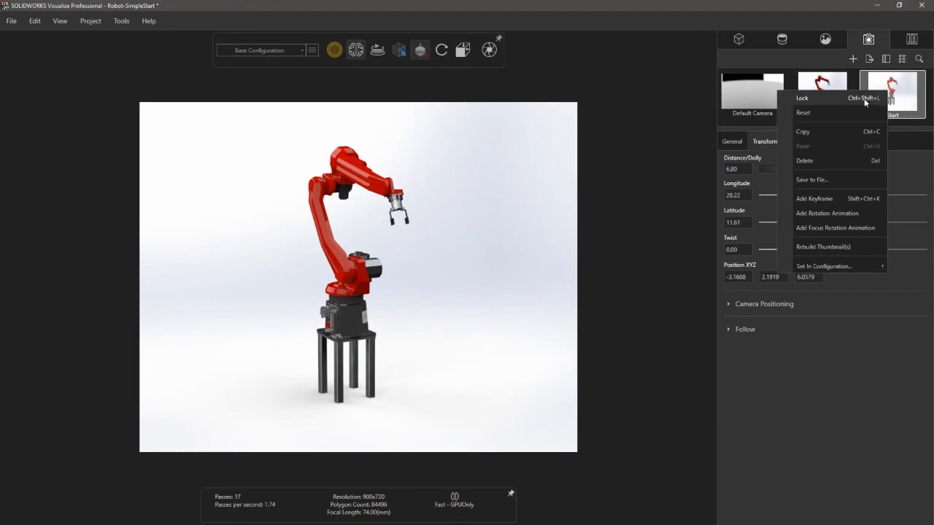
{"action": "left_click", "coordinate": [866, 100]}
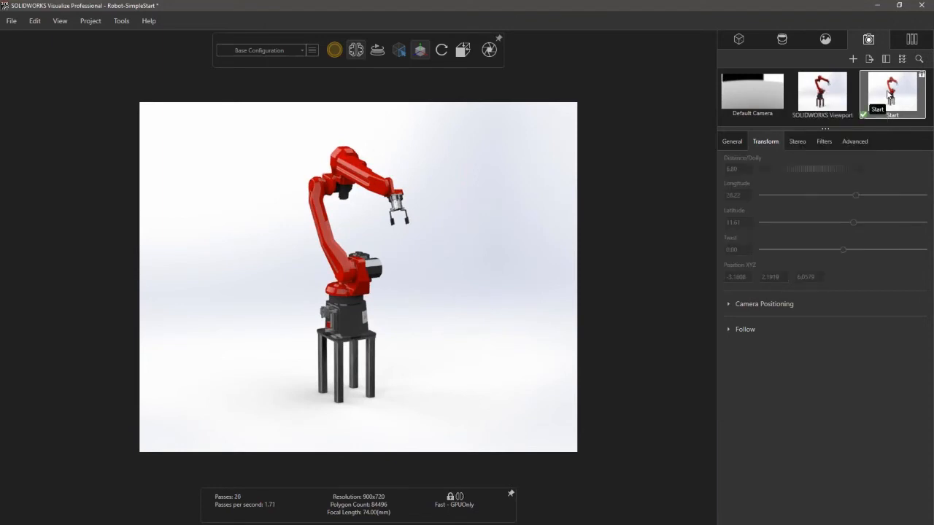
{"action": "left_click", "coordinate": [834, 96]}
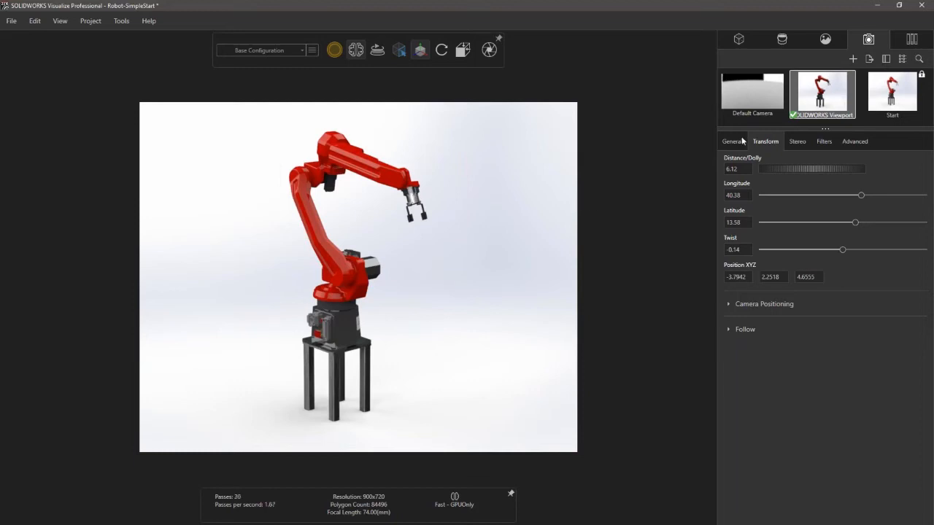
Step: Apply the diagonal grey gradient backplate from the Studios plates, compare it with the light radial one beside it, and restore the diagonal gradient
{"action": "left_click", "coordinate": [911, 39]}
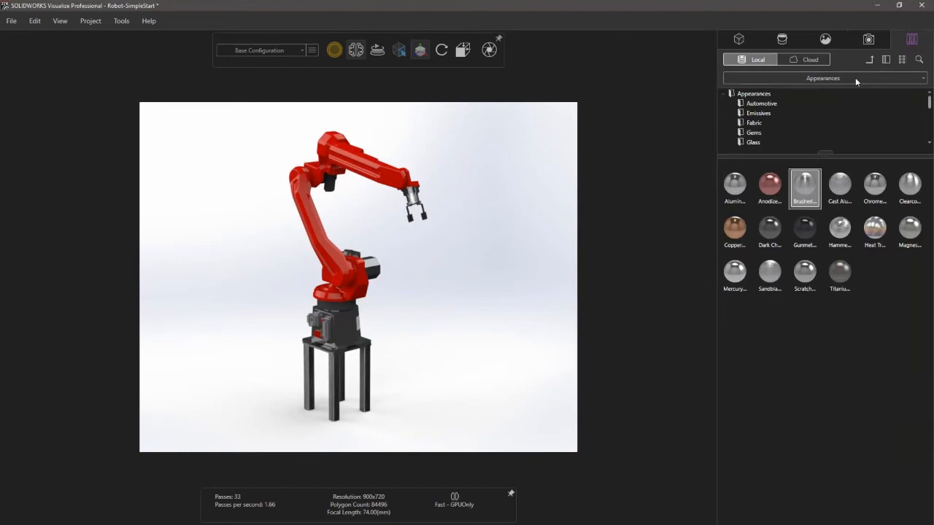
{"action": "left_click", "coordinate": [855, 77]}
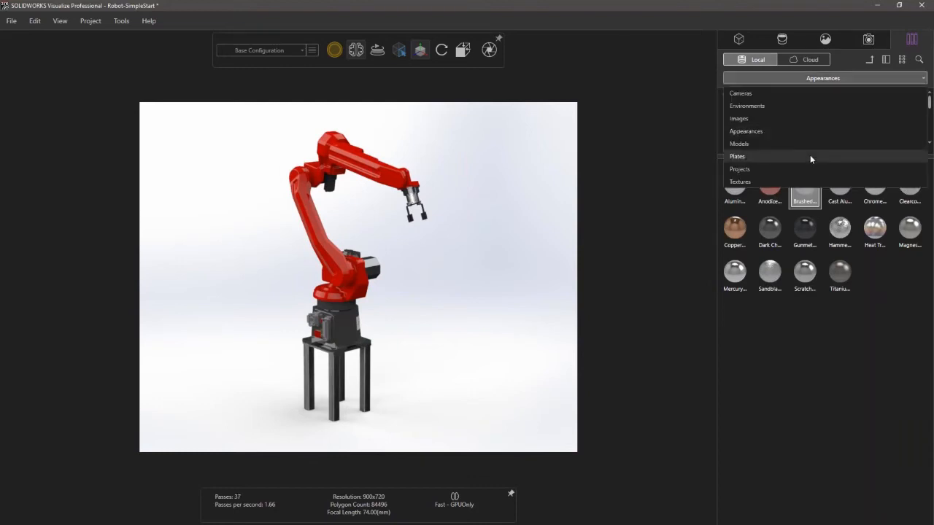
{"action": "left_click", "coordinate": [810, 155]}
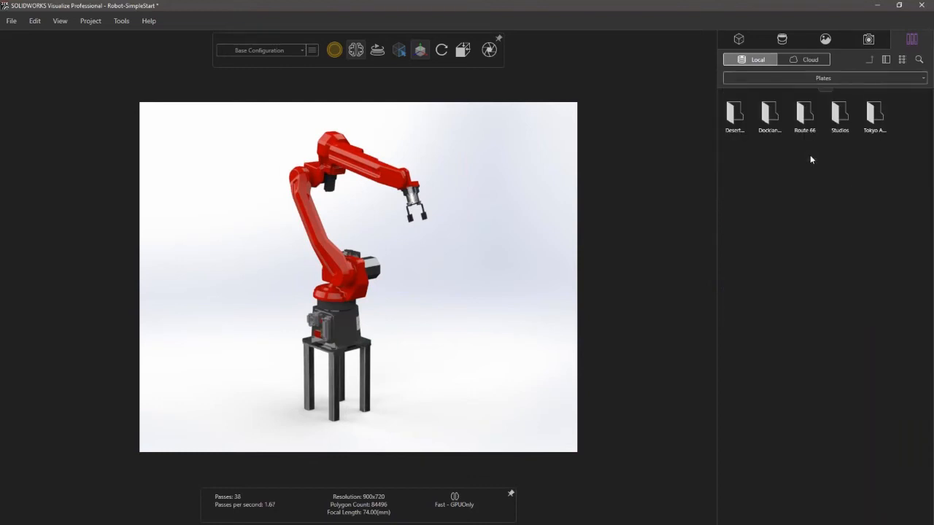
{"action": "double_click", "coordinate": [847, 117]}
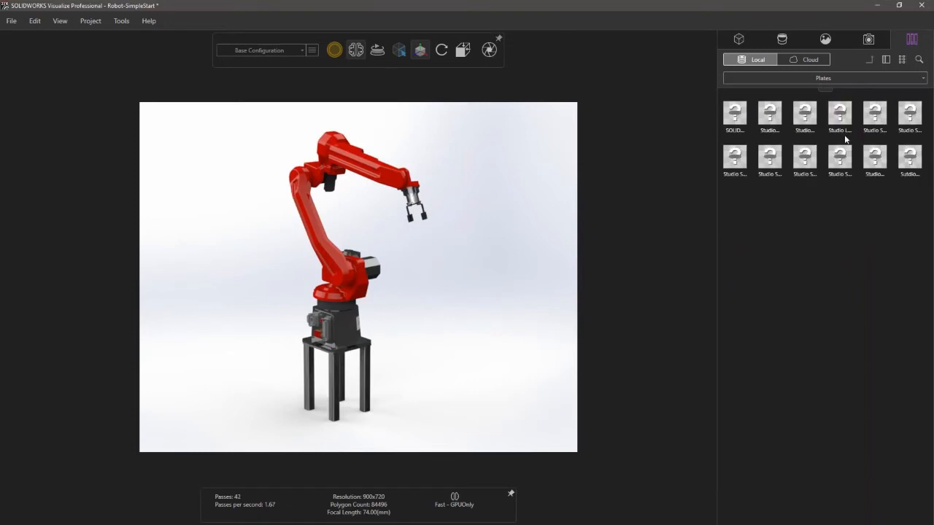
{"action": "double_click", "coordinate": [770, 153]}
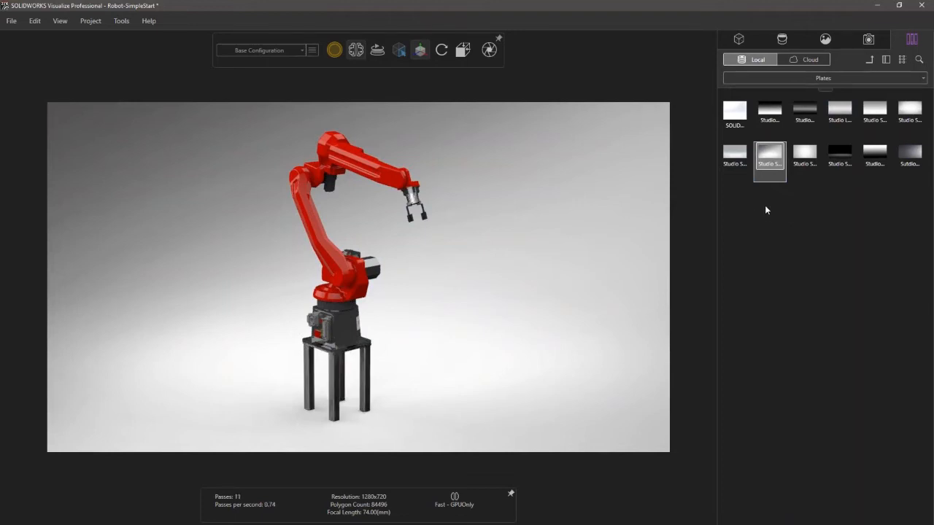
{"action": "left_click", "coordinate": [817, 151]}
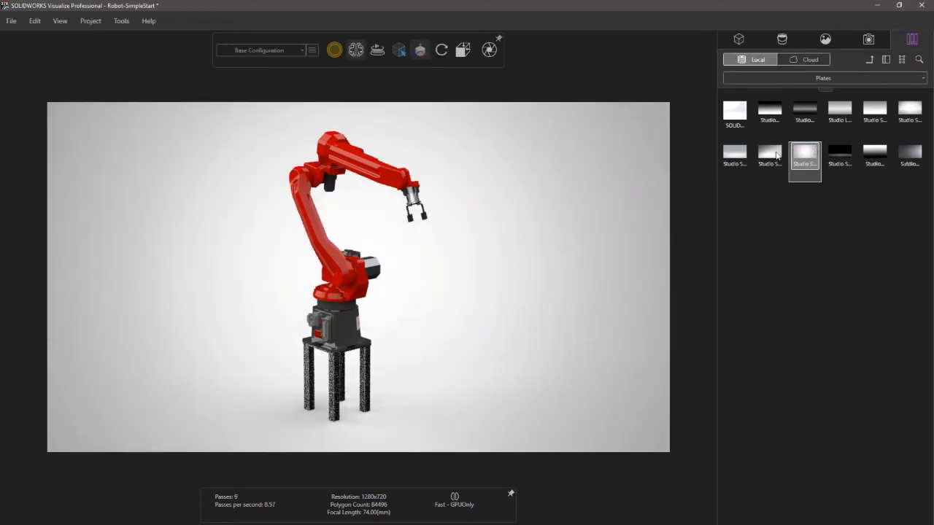
{"action": "left_click", "coordinate": [777, 155]}
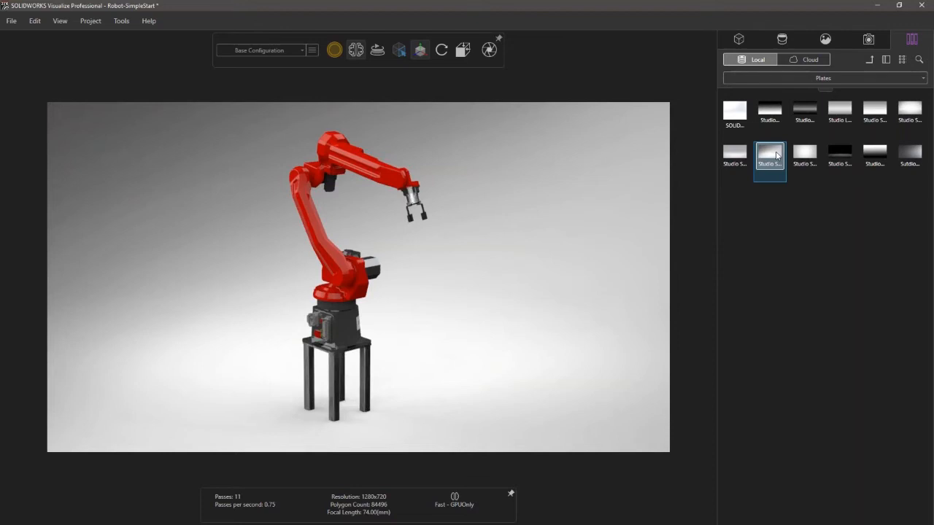
Step: Hide the Studio Soft Grey 4 backplate in the scene and make it visible again
{"action": "left_click", "coordinate": [825, 38]}
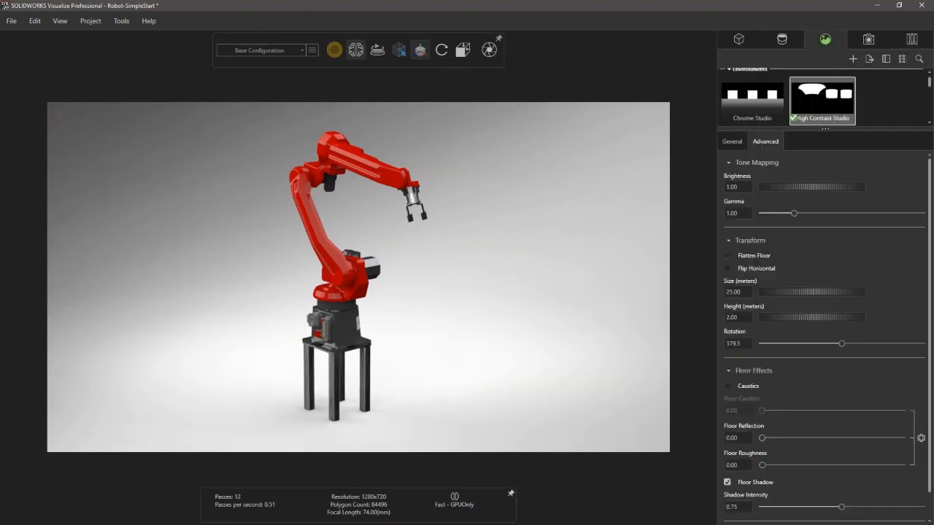
{"action": "left_click_drag", "start_coordinate": [825, 129], "coordinate": [825, 246]}
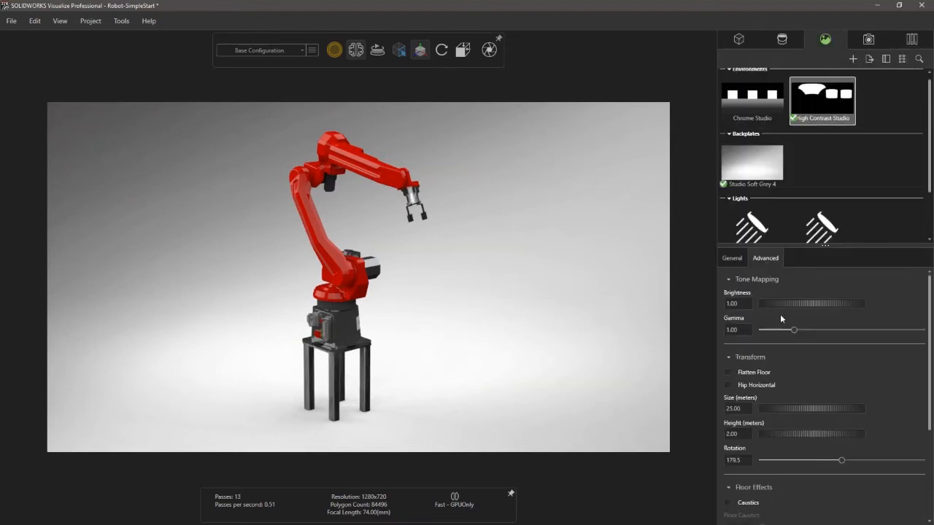
{"action": "left_click", "coordinate": [752, 164]}
{"action": "left_click", "coordinate": [743, 307]}
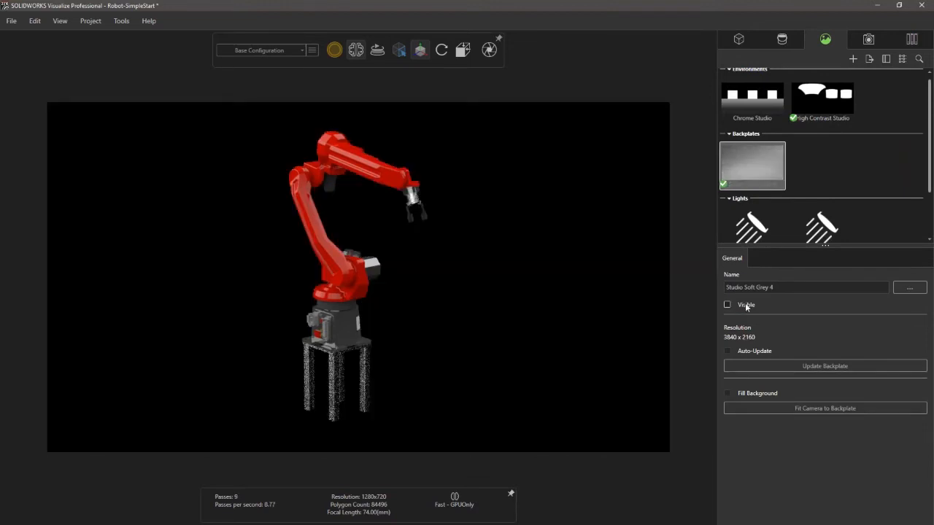
{"action": "left_click", "coordinate": [745, 307]}
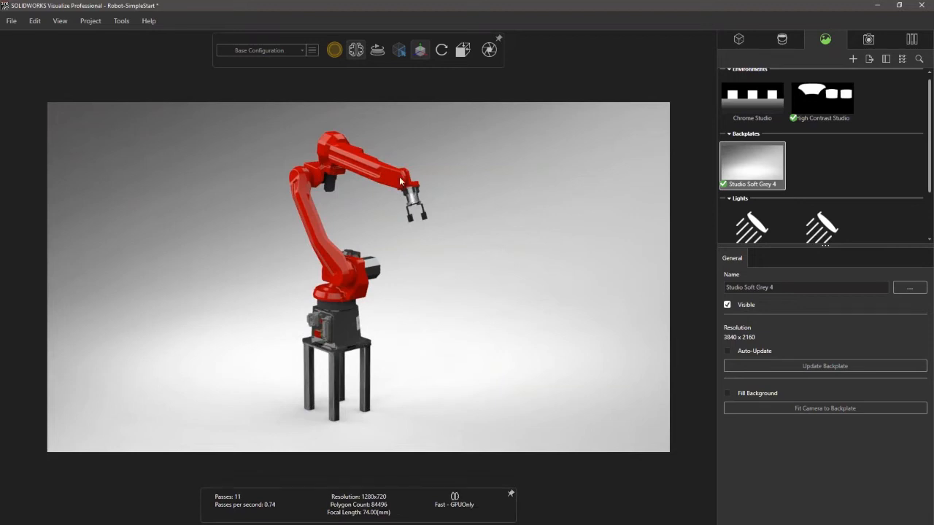
Step: Turn off the denoiser to compare how the robot renders without it, and turn it back on
{"action": "left_click", "coordinate": [356, 50]}
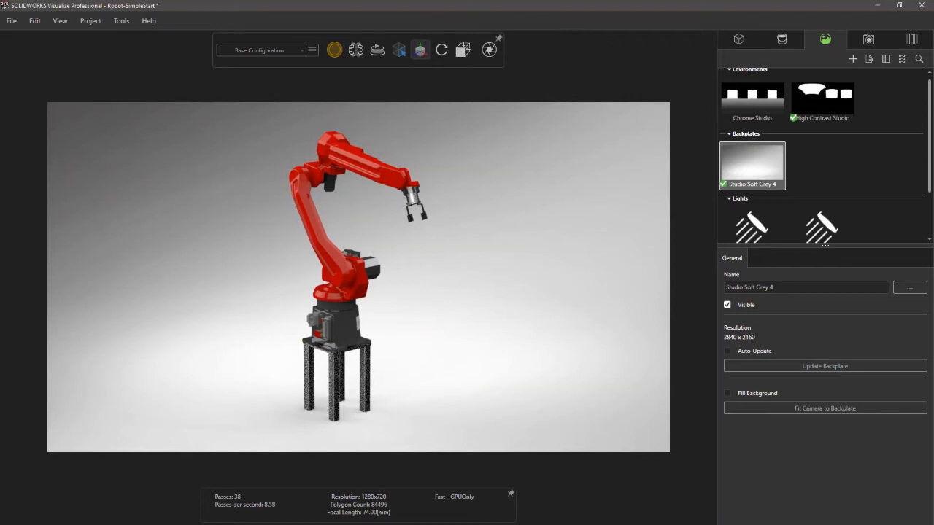
{"action": "middle_click_drag", "start_coordinate": [365, 325], "coordinate": [371, 325]}
{"action": "middle_click_drag", "start_coordinate": [343, 361], "coordinate": [336, 363]}
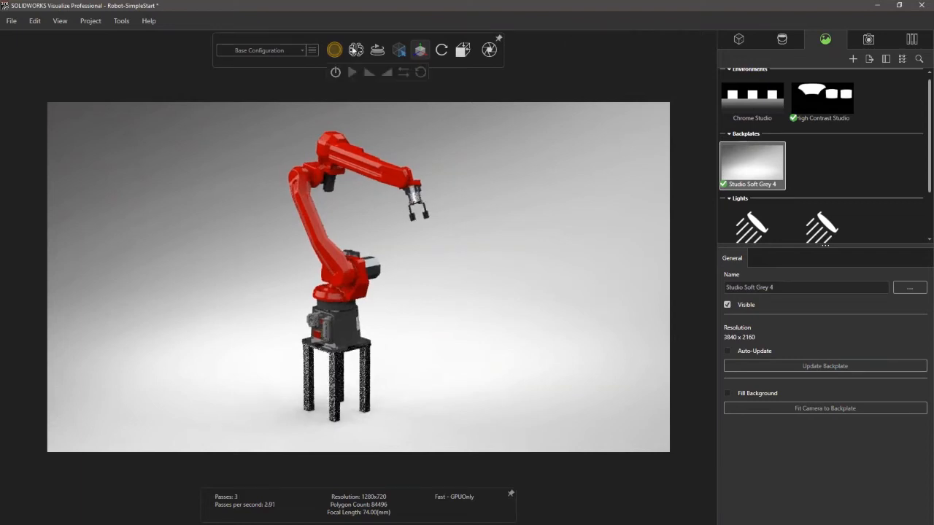
{"action": "left_click", "coordinate": [354, 50]}
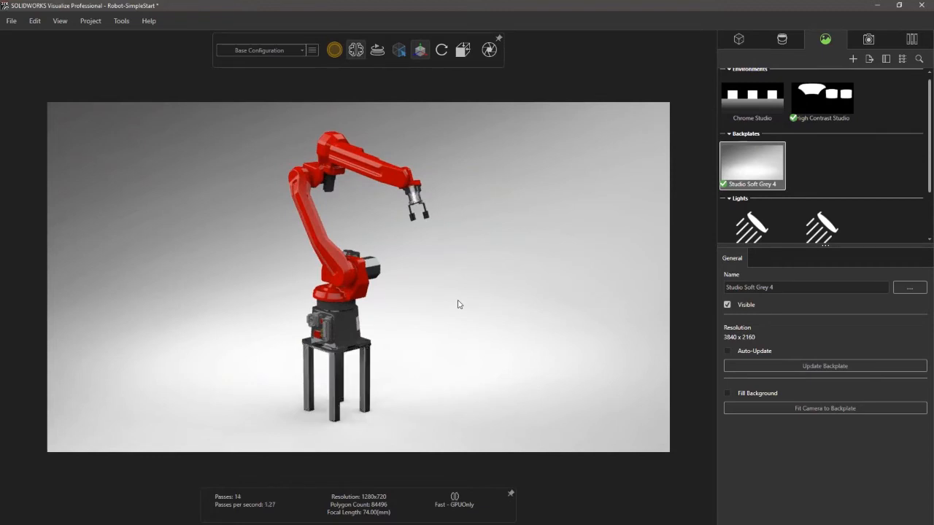
{"action": "left_click", "coordinate": [355, 51]}
Step: Add a new configuration to the robot project alongside the Base Configuration
{"action": "left_click", "coordinate": [296, 53]}
{"action": "left_click", "coordinate": [313, 53]}
{"action": "left_click", "coordinate": [313, 53]}
{"action": "left_click", "coordinate": [304, 66]}
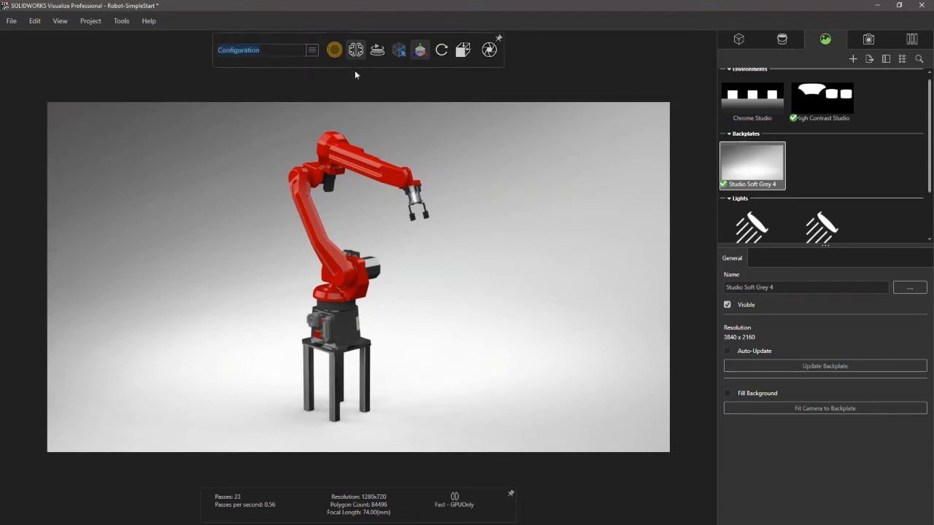
Step: Apply the light green basic paint from the local Paint appearances to the robot's red arm in the new configuration
{"action": "left_click", "coordinate": [911, 39]}
{"action": "left_click", "coordinate": [823, 78]}
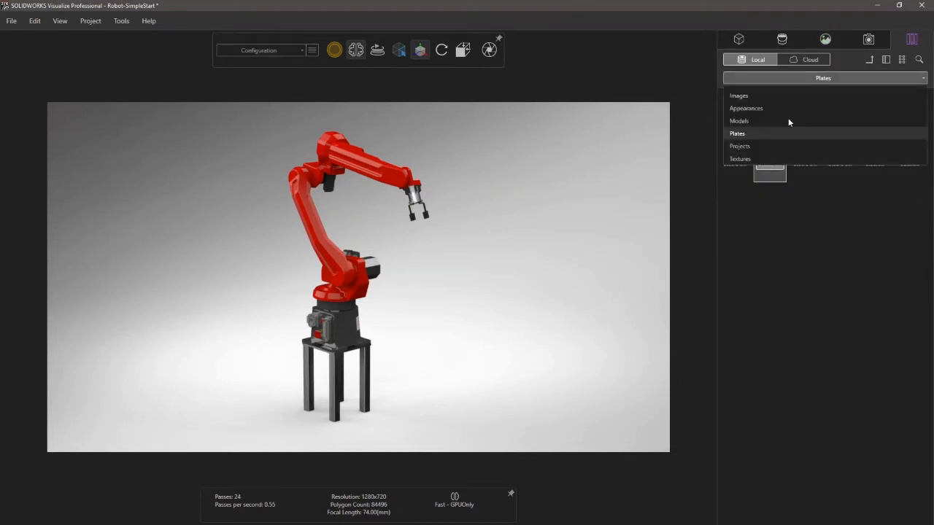
{"action": "left_click", "coordinate": [788, 117]}
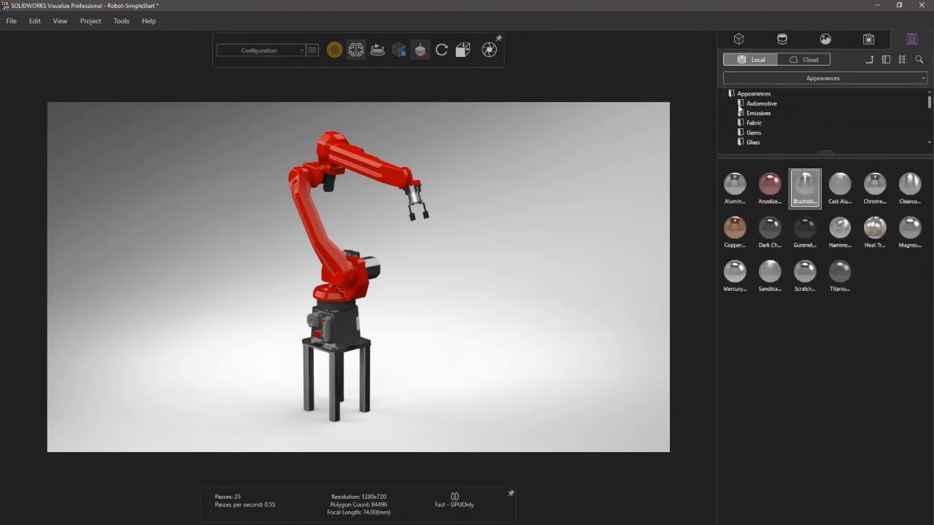
{"action": "key", "text": "BackSpace"}
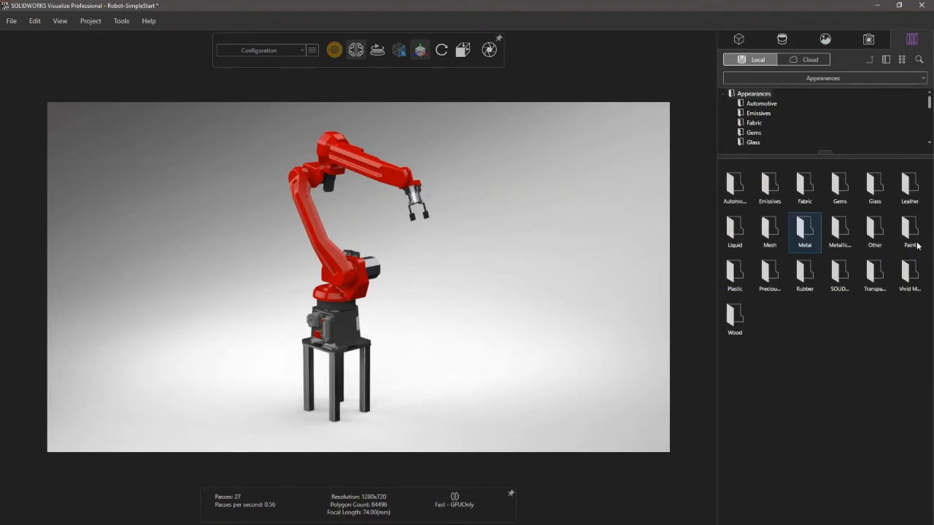
{"action": "double_click", "coordinate": [899, 232]}
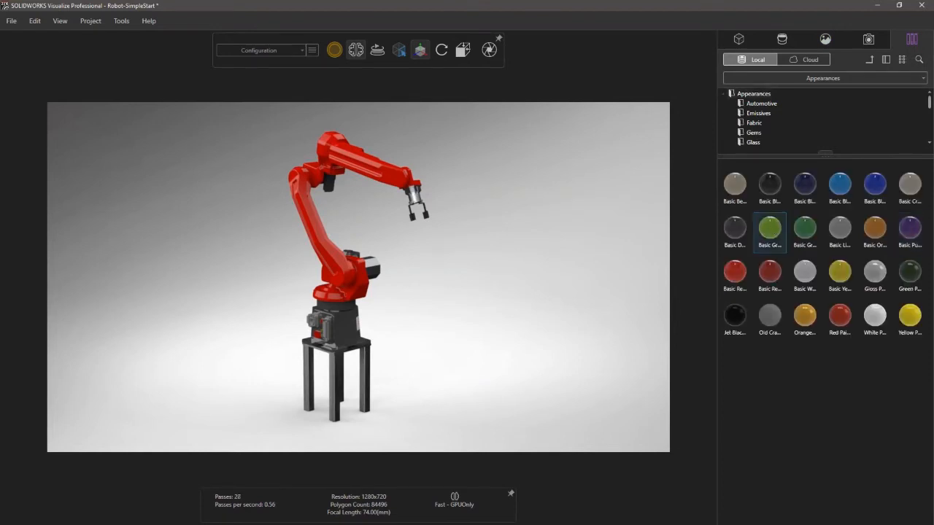
{"action": "left_click_drag", "start_coordinate": [769, 229], "coordinate": [325, 237]}
Step: Switch to the Base Configuration to compare its colours, and return to the new configuration
{"action": "left_click", "coordinate": [288, 51]}
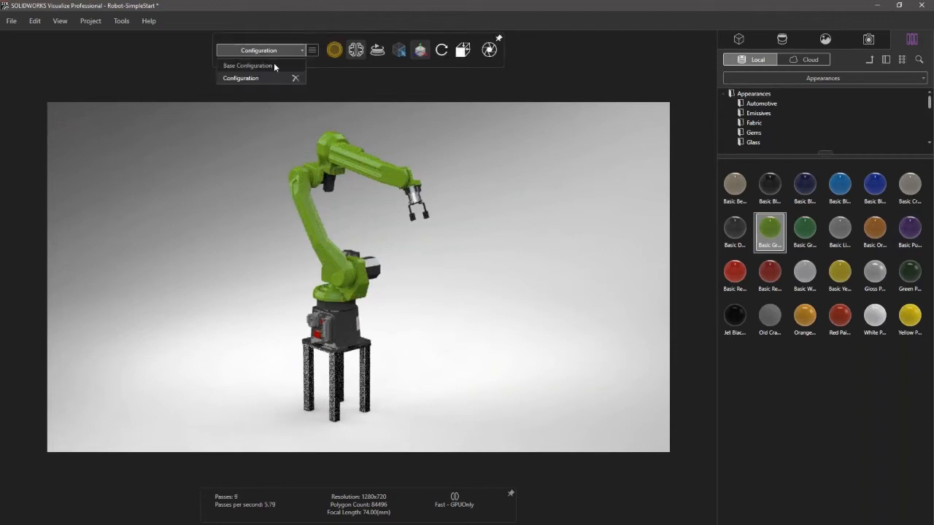
{"action": "left_click", "coordinate": [274, 66]}
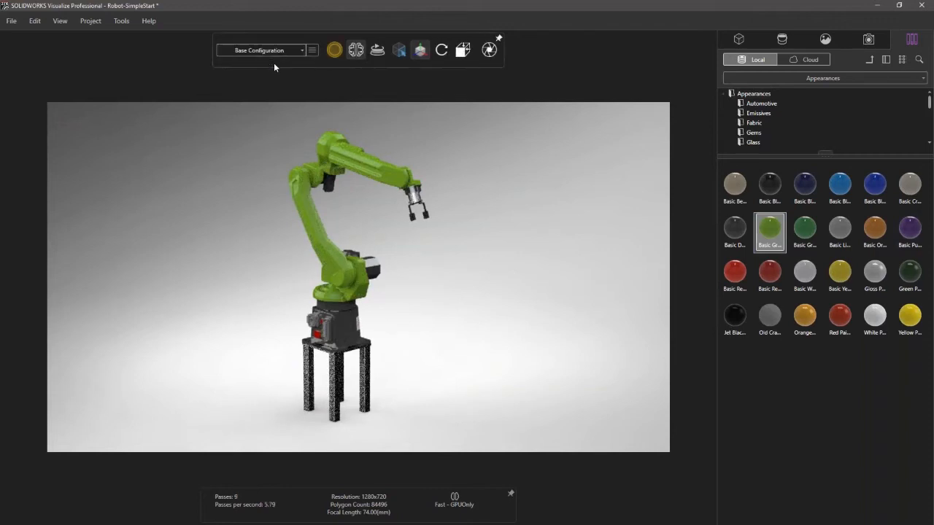
{"action": "left_click", "coordinate": [267, 53]}
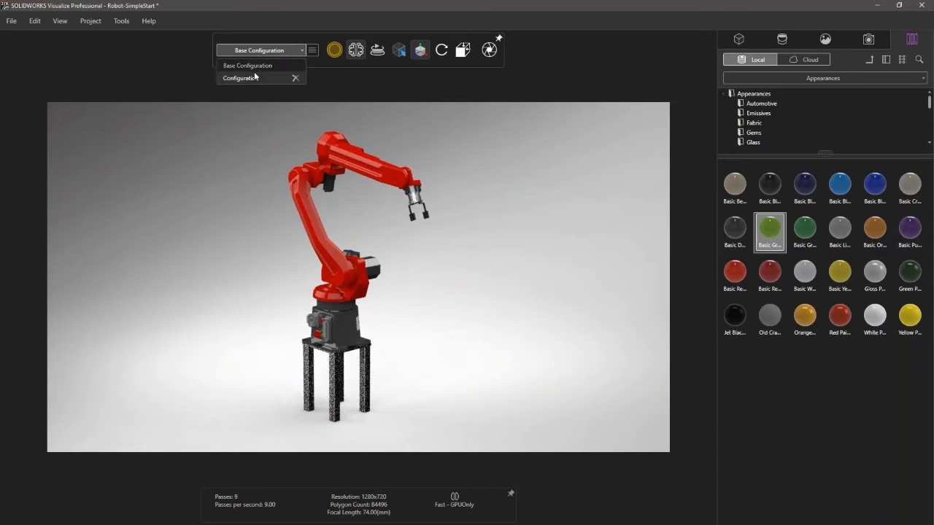
{"action": "left_click", "coordinate": [255, 78]}
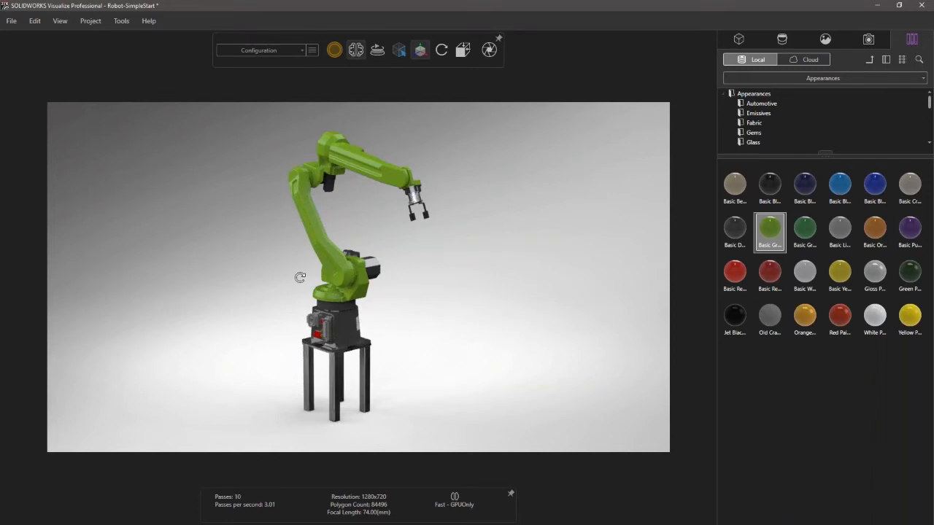
Step: Apply the dark rough plastic from the local Plastic appearances to the motors on the back of the robot
{"action": "left_click_drag", "start_coordinate": [300, 277], "coordinate": [241, 279]}
{"action": "middle_click_drag", "start_coordinate": [409, 272], "coordinate": [539, 270]}
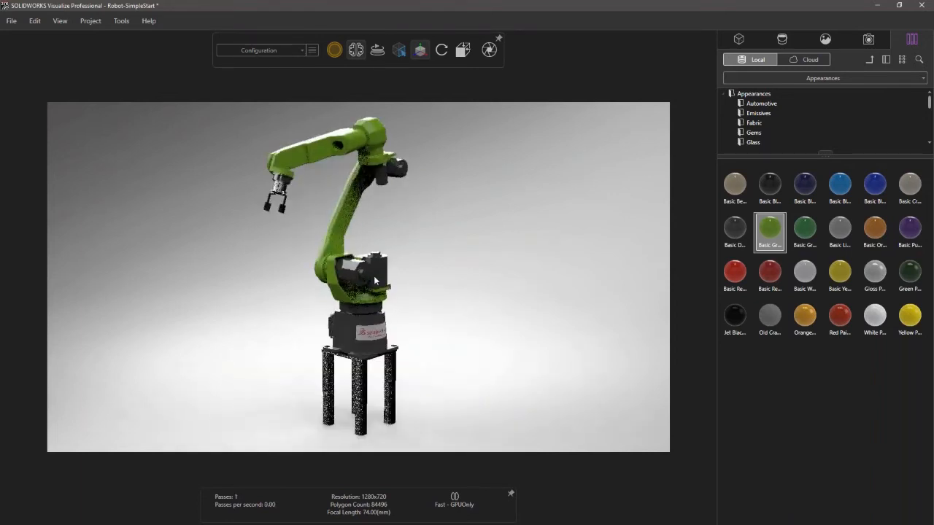
{"action": "left_click", "coordinate": [836, 78]}
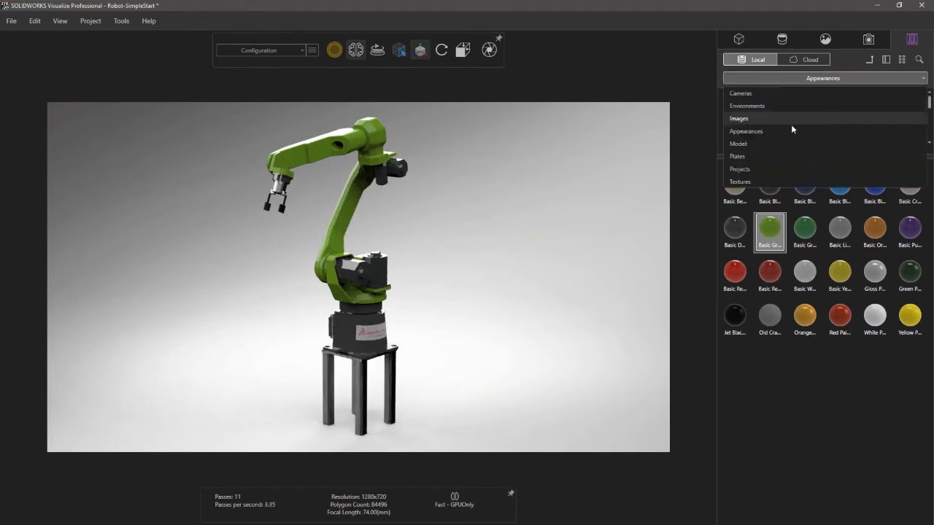
{"action": "left_click", "coordinate": [753, 101]}
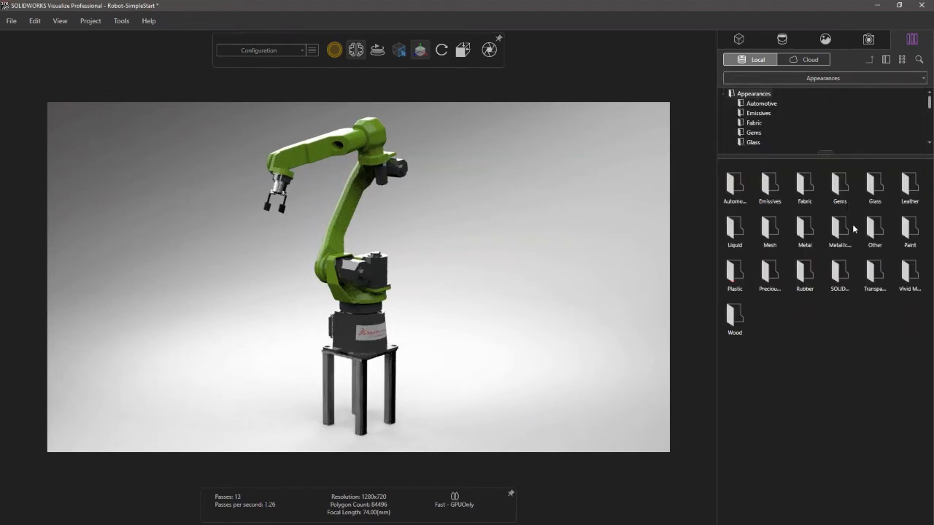
{"action": "double_click", "coordinate": [735, 268]}
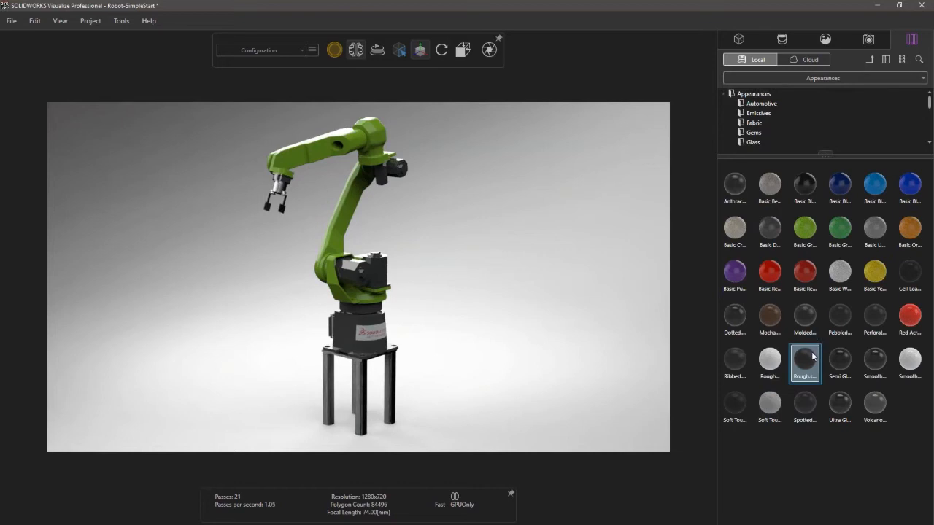
{"action": "left_click_drag", "start_coordinate": [810, 361], "coordinate": [359, 387]}
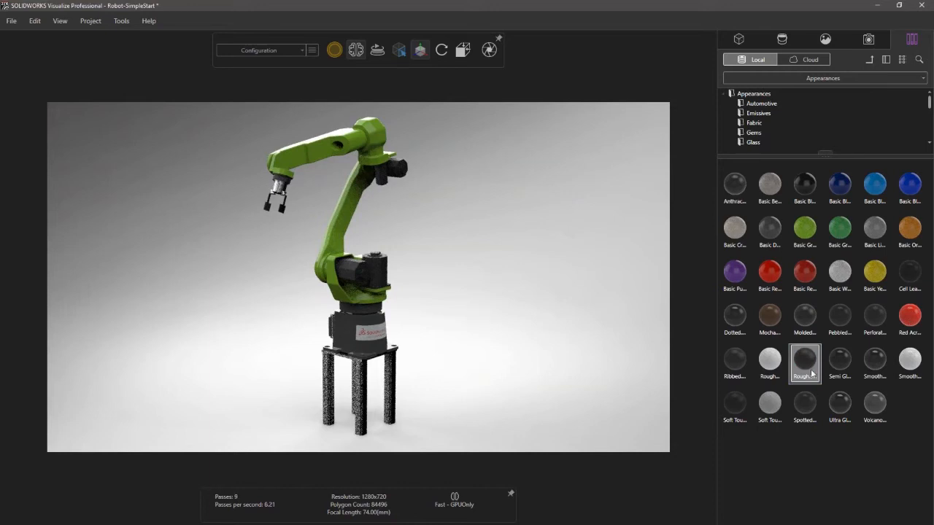
{"action": "left_click_drag", "start_coordinate": [810, 369], "coordinate": [361, 387]}
{"action": "left_click_drag", "start_coordinate": [793, 366], "coordinate": [502, 325]}
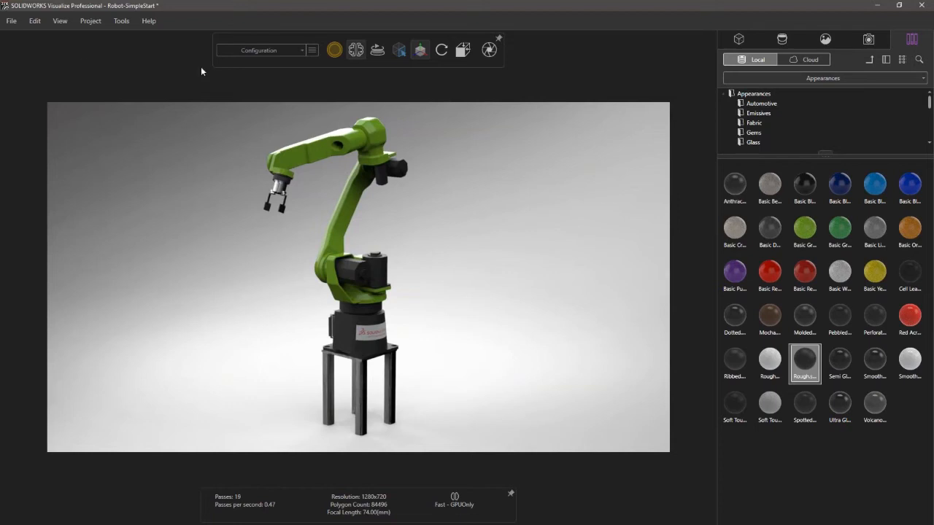
Step: Change the render mode to Preview and close the Robot-SimpleStart project without saving its changes
{"action": "left_click", "coordinate": [335, 51]}
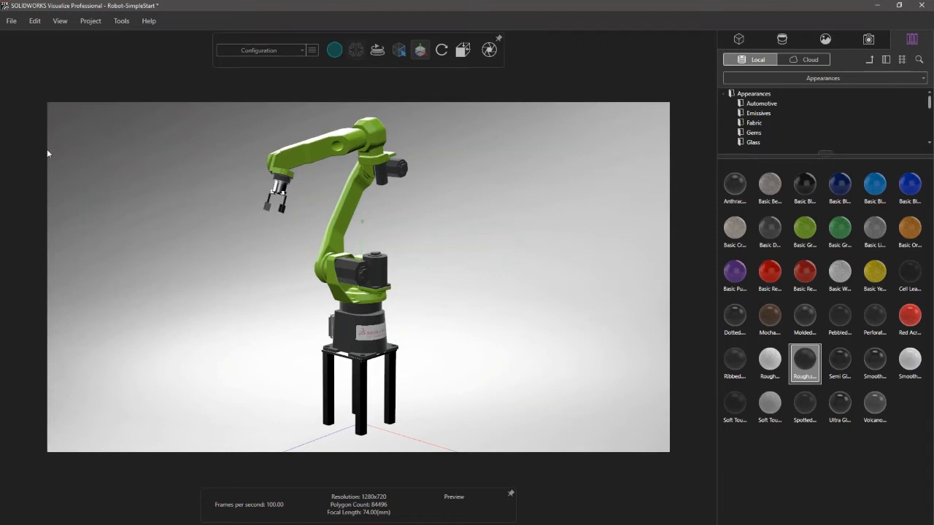
{"action": "key", "text": "alt+f"}
{"action": "left_click", "coordinate": [26, 168]}
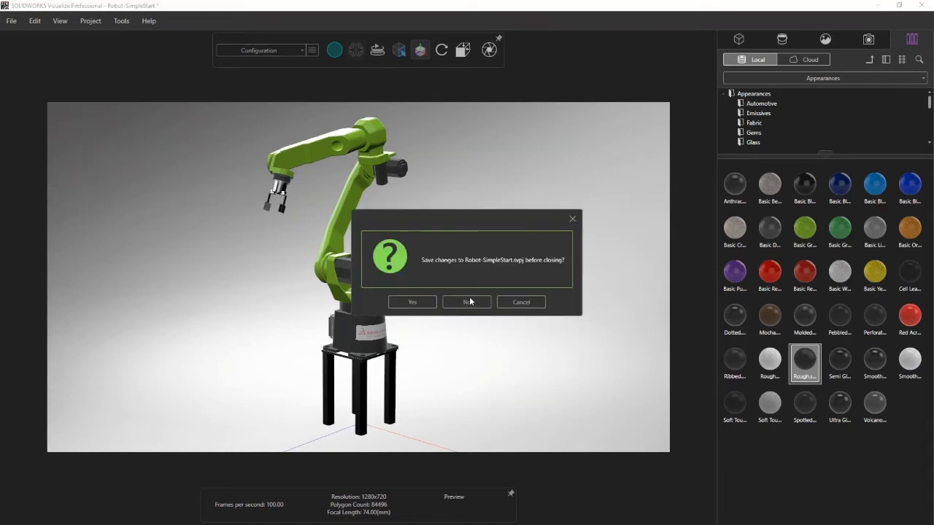
{"action": "left_click", "coordinate": [464, 302]}
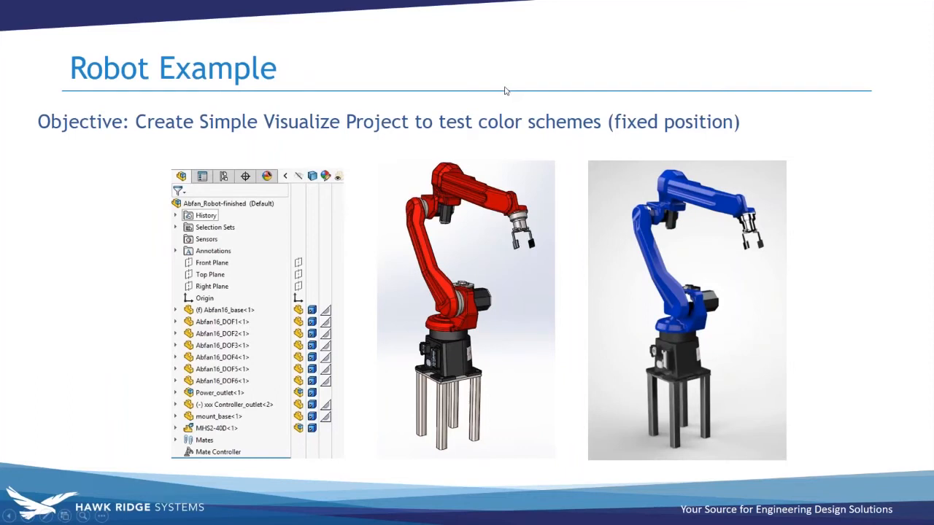
{"action": "left_click", "coordinate": [505, 90]}
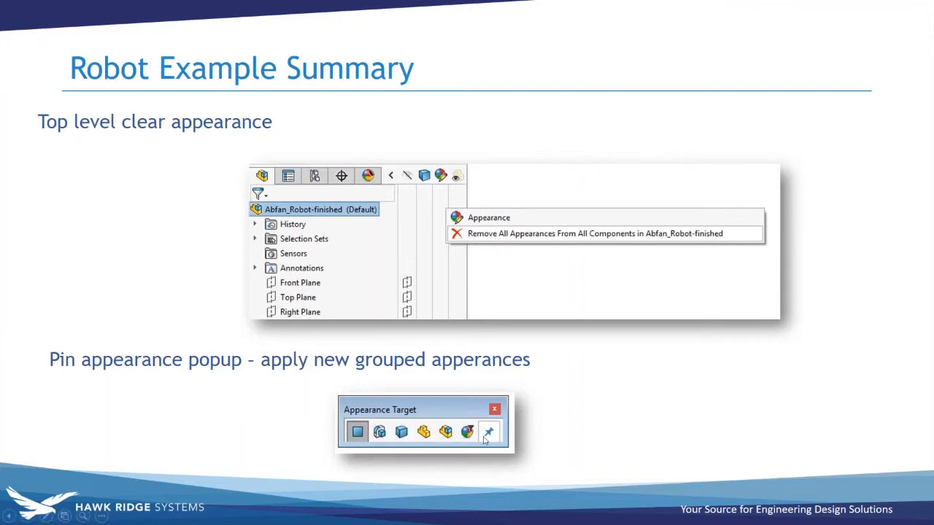
{"action": "left_click", "coordinate": [612, 390]}
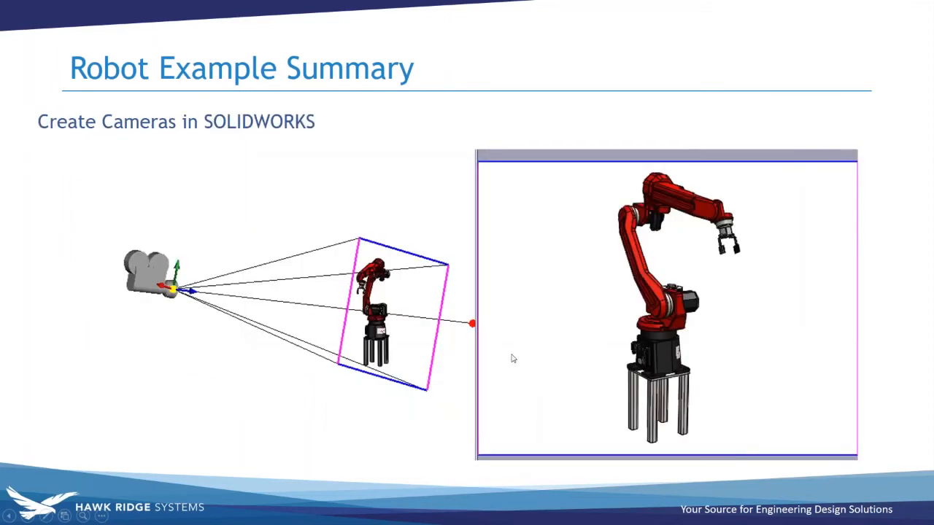
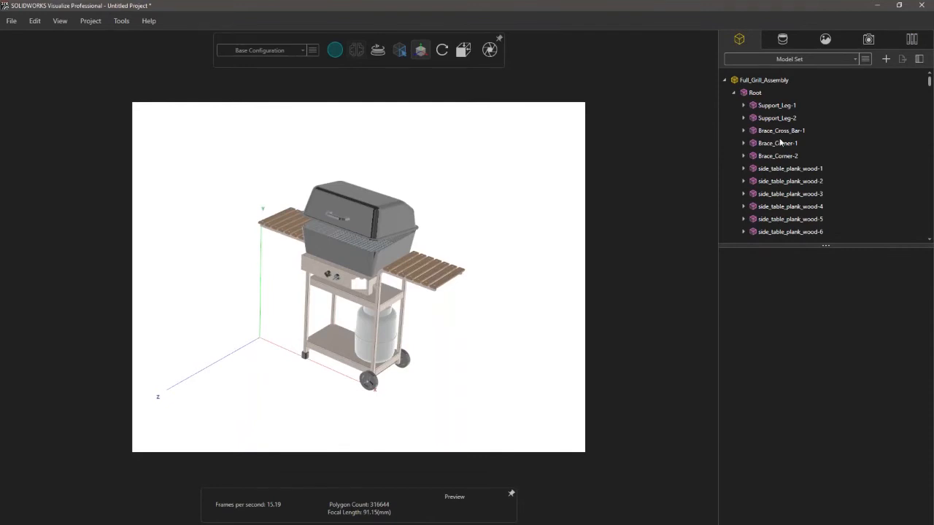
Step: Set the selection mode to parts and select the grill's top cover, Rebuilt_Top_Cover-1
{"action": "left_click", "coordinate": [779, 143]}
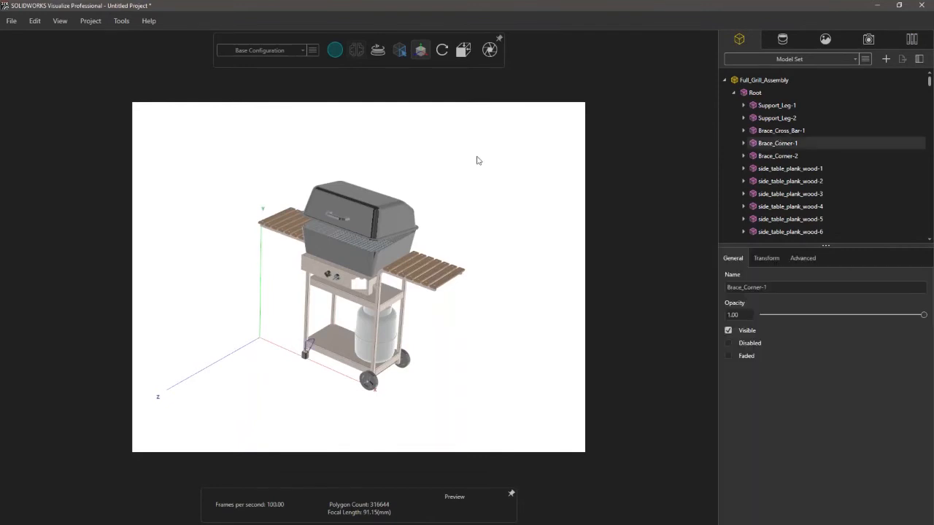
{"action": "left_click", "coordinate": [457, 245]}
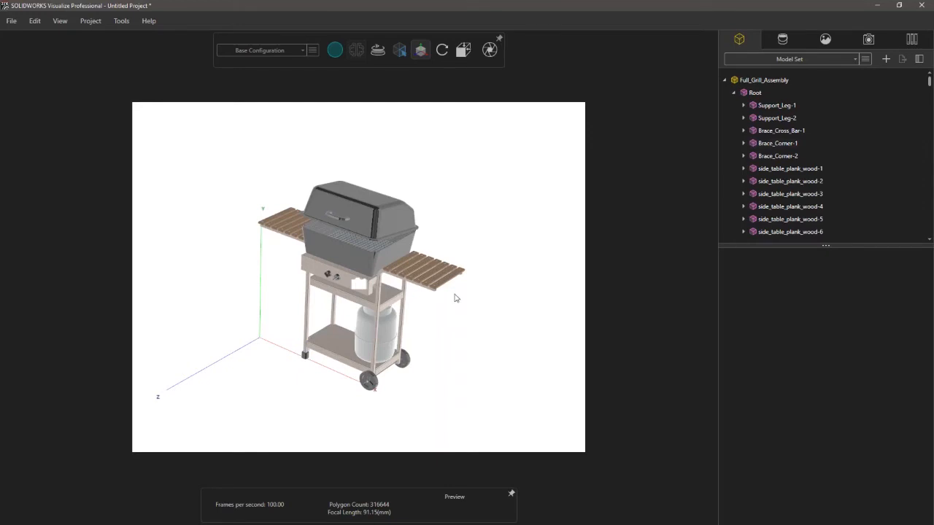
{"action": "middle_click_drag", "start_coordinate": [456, 298], "coordinate": [165, 236]}
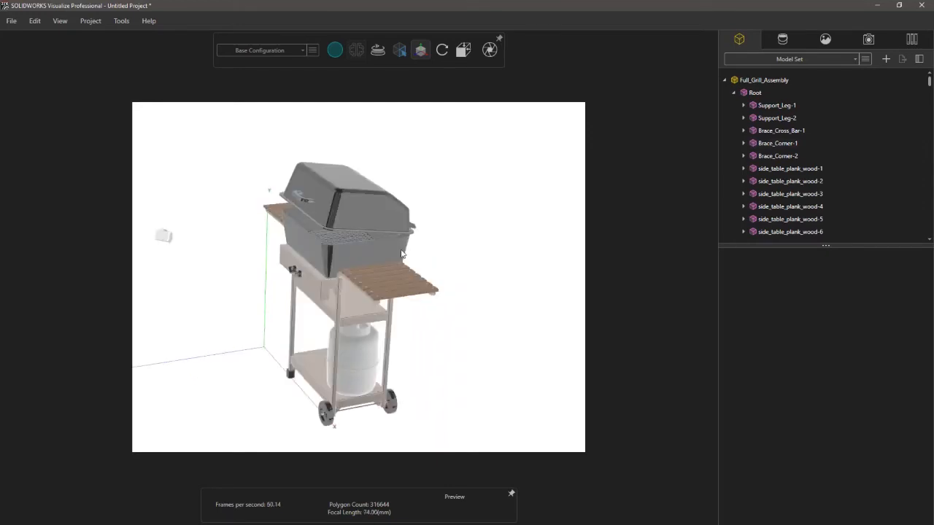
{"action": "scroll", "coordinate": [428, 235], "scroll_direction": "up", "scroll_amount": 2}
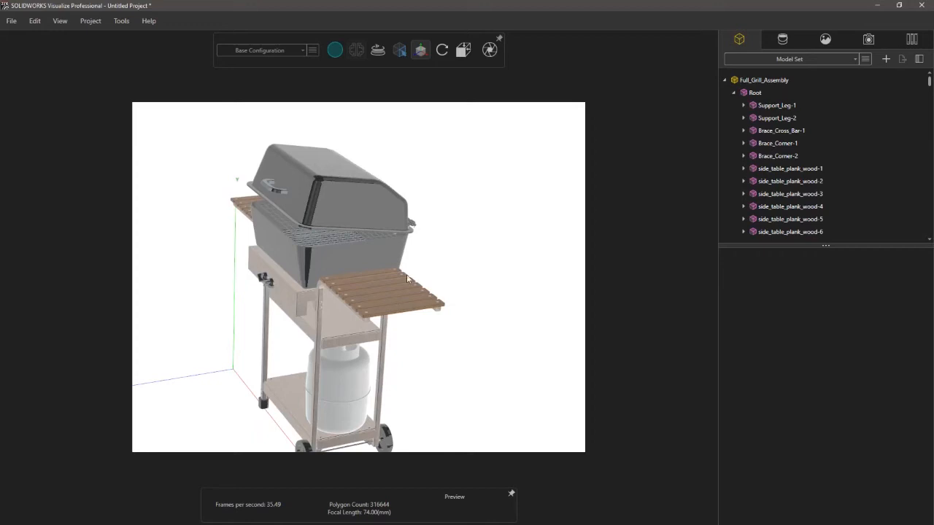
{"action": "middle_click_drag", "start_coordinate": [408, 280], "coordinate": [378, 245]}
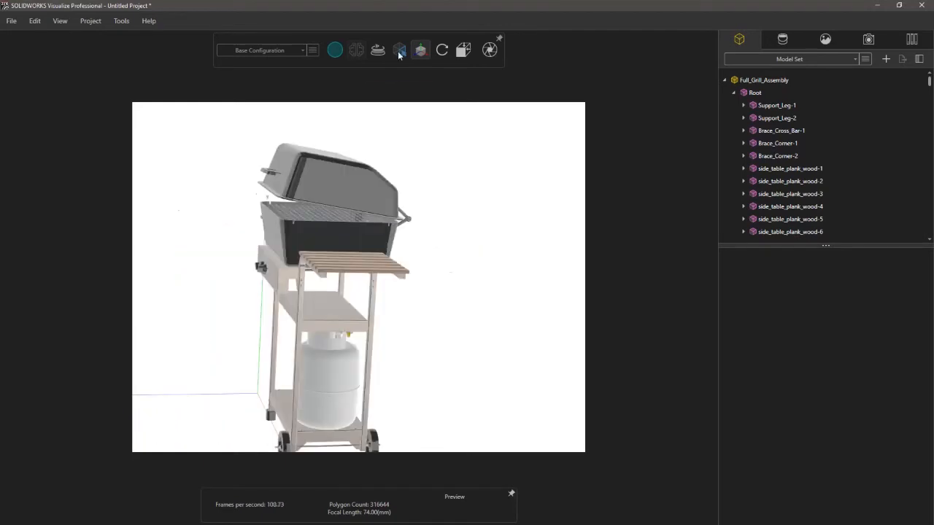
{"action": "mouse_move", "coordinate": [399, 53]}
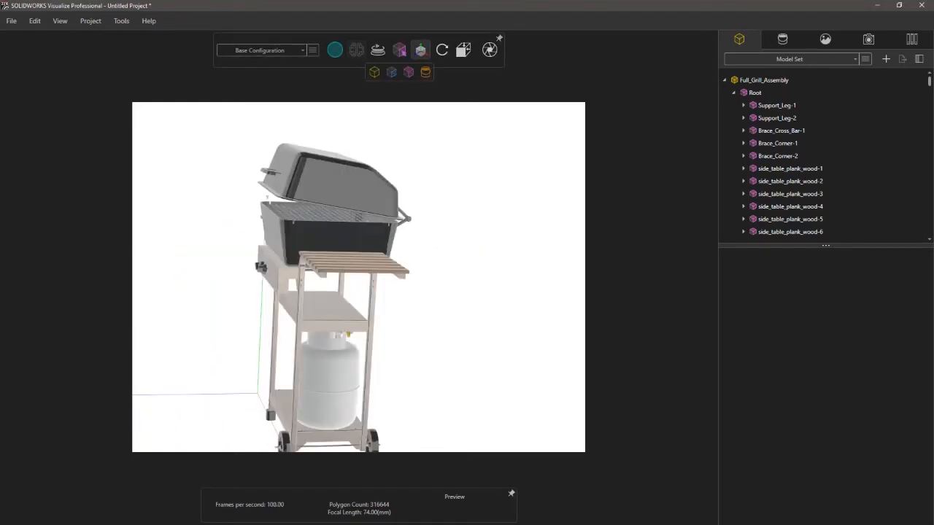
{"action": "left_click", "coordinate": [348, 170]}
{"action": "scroll", "coordinate": [352, 173], "scroll_direction": "down", "scroll_amount": 2}
{"action": "middle_click_drag", "start_coordinate": [353, 216], "coordinate": [348, 250]}
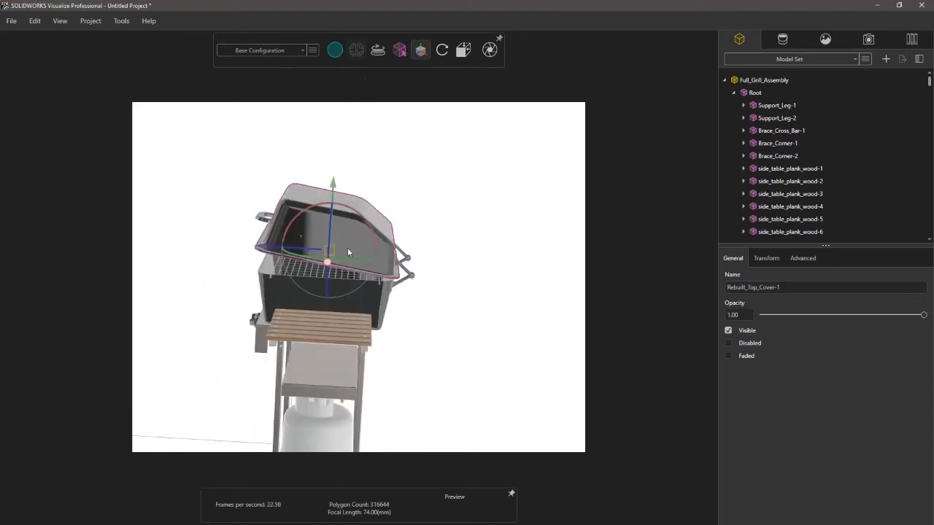
Step: Add both female hinges and the front handle mount to the top cover selection, and create a new group from the four parts
{"action": "scroll", "coordinate": [365, 237], "scroll_direction": "up", "scroll_amount": 3}
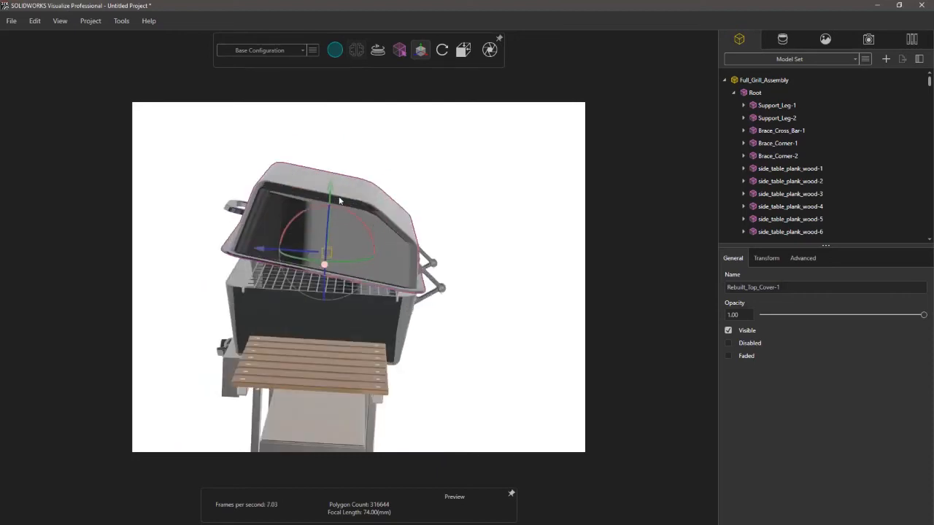
{"action": "mouse_move", "coordinate": [339, 201]}
{"action": "middle_mouse_down"}
{"action": "mouse_move", "coordinate": [357, 188]}
{"action": "mouse_move", "coordinate": [328, 213]}
{"action": "mouse_move", "coordinate": [345, 194]}
{"action": "middle_mouse_up"}
{"action": "left_click", "coordinate": [423, 272], "text": "ctrl"}
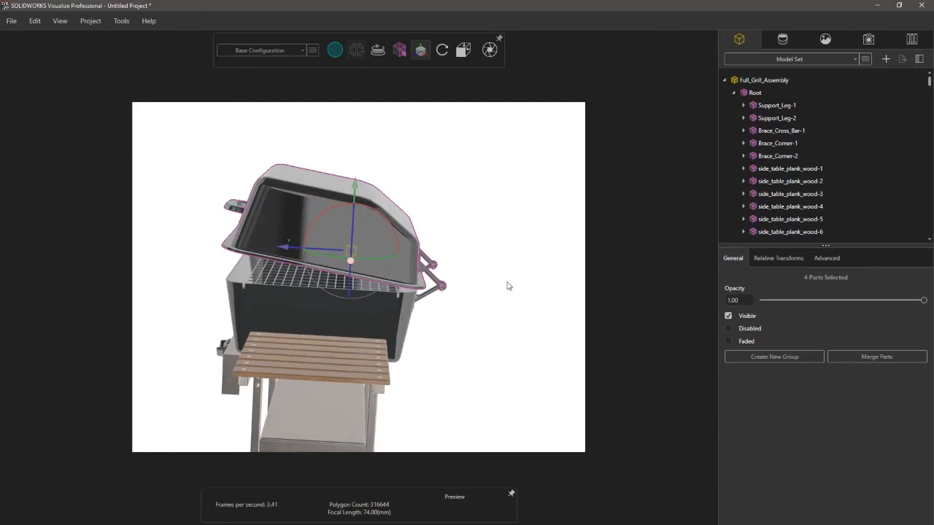
{"action": "scroll", "coordinate": [824, 188], "scroll_direction": "down", "scroll_amount": 10}
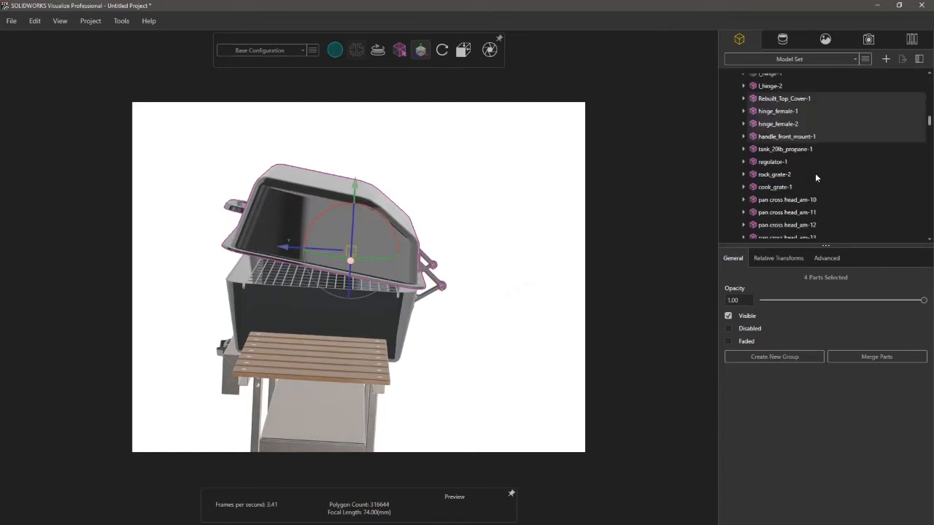
{"action": "scroll", "coordinate": [817, 124], "scroll_direction": "up", "scroll_amount": 1}
{"action": "right_click", "coordinate": [818, 120]}
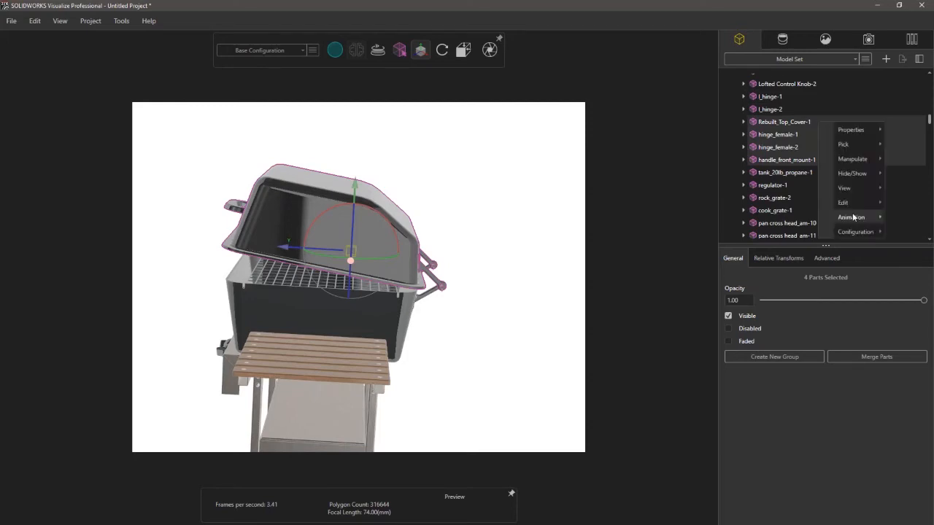
{"action": "mouse_move", "coordinate": [858, 204]}
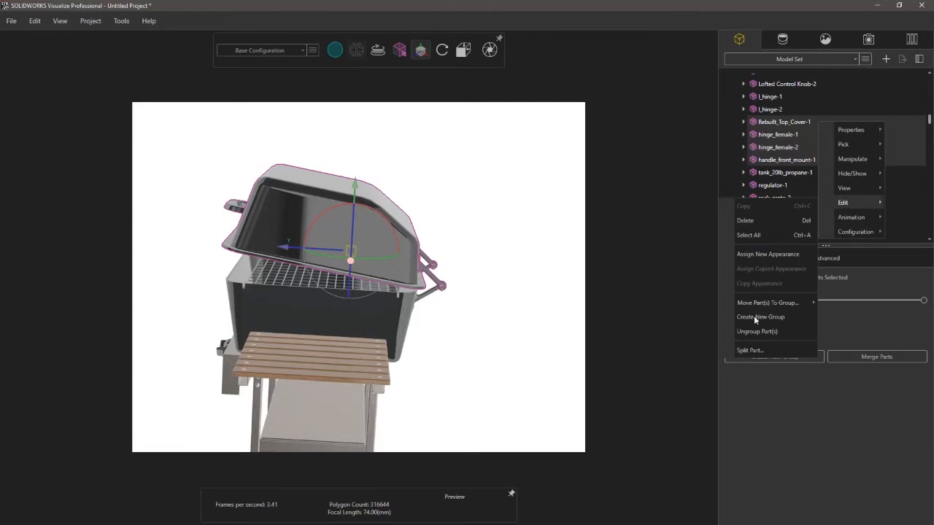
{"action": "left_click", "coordinate": [754, 318]}
Step: Rename the new part group as Upper Lid
{"action": "scroll", "coordinate": [815, 202], "scroll_direction": "down", "scroll_amount": 7}
{"action": "scroll", "coordinate": [797, 200], "scroll_direction": "up", "scroll_amount": 5}
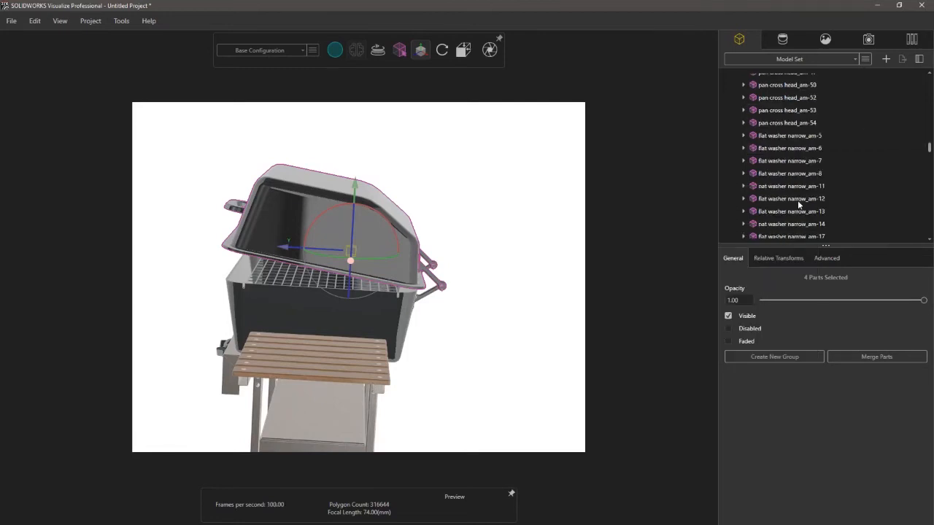
{"action": "scroll", "coordinate": [791, 204], "scroll_direction": "down", "scroll_amount": 8}
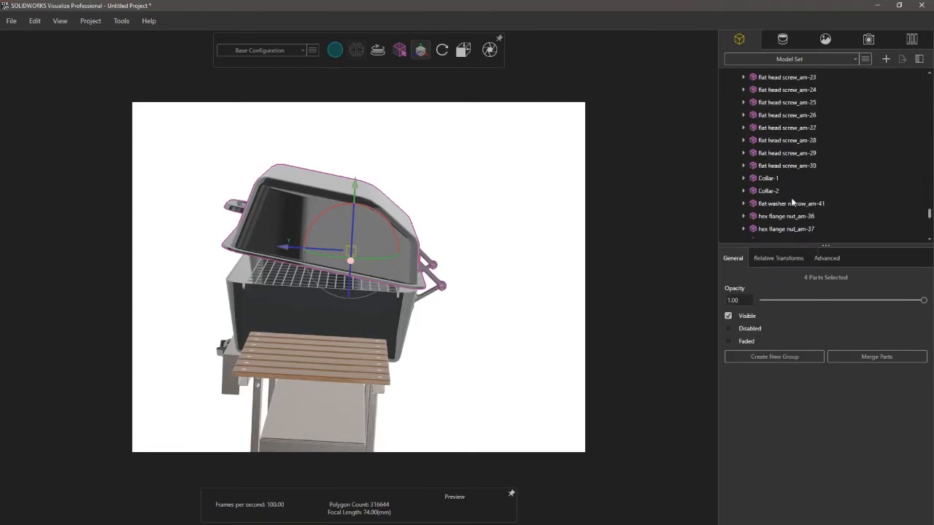
{"action": "left_click", "coordinate": [769, 232]}
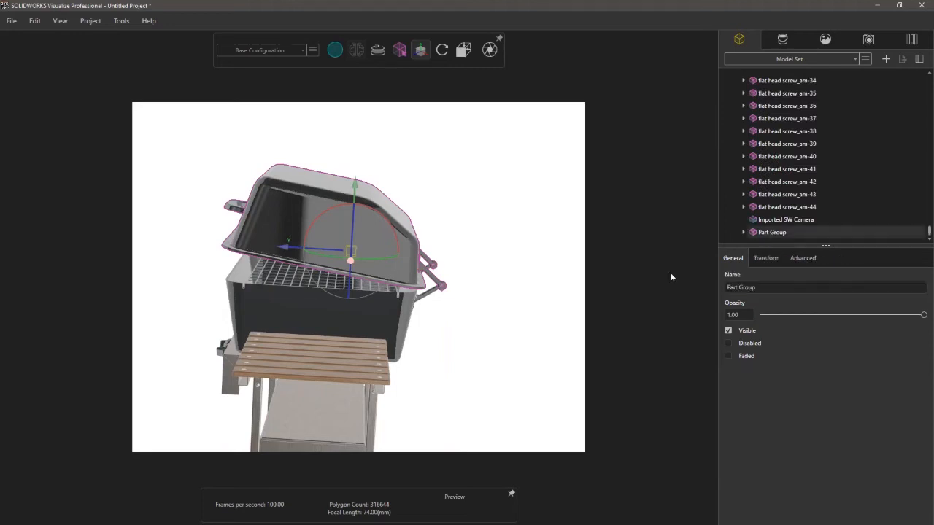
{"action": "type", "text": "Upper Lid"}
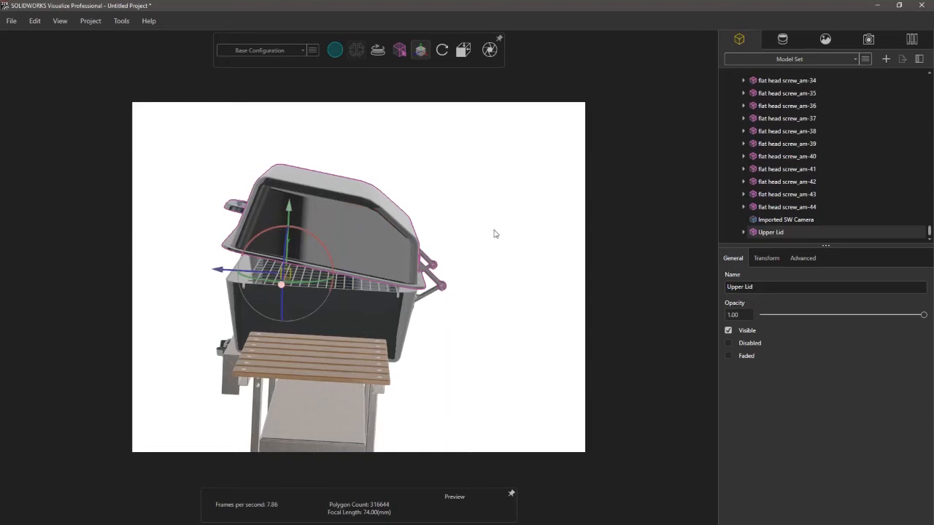
{"action": "left_click", "coordinate": [450, 245]}
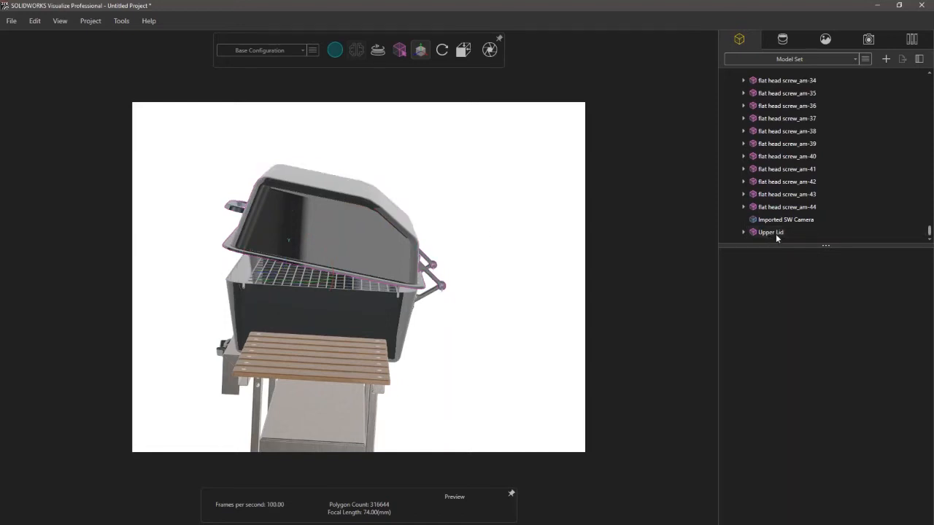
Step: Select the Upper Lid group and activate the object manipulator on it
{"action": "left_click", "coordinate": [776, 234]}
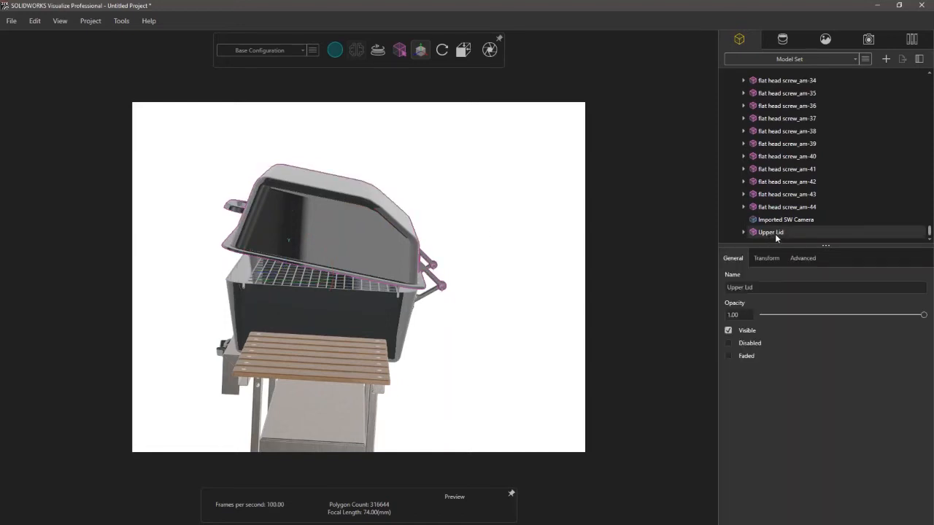
{"action": "mouse_move", "coordinate": [421, 55]}
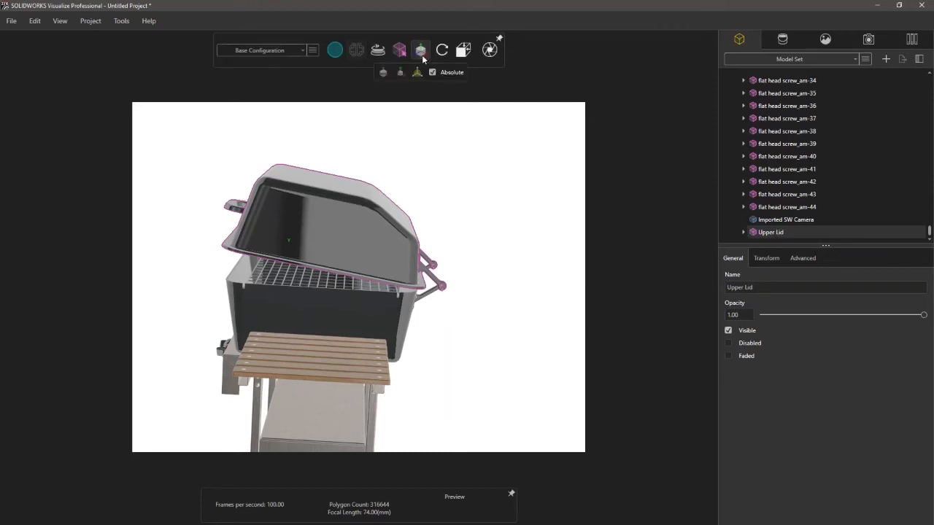
{"action": "left_click", "coordinate": [383, 73]}
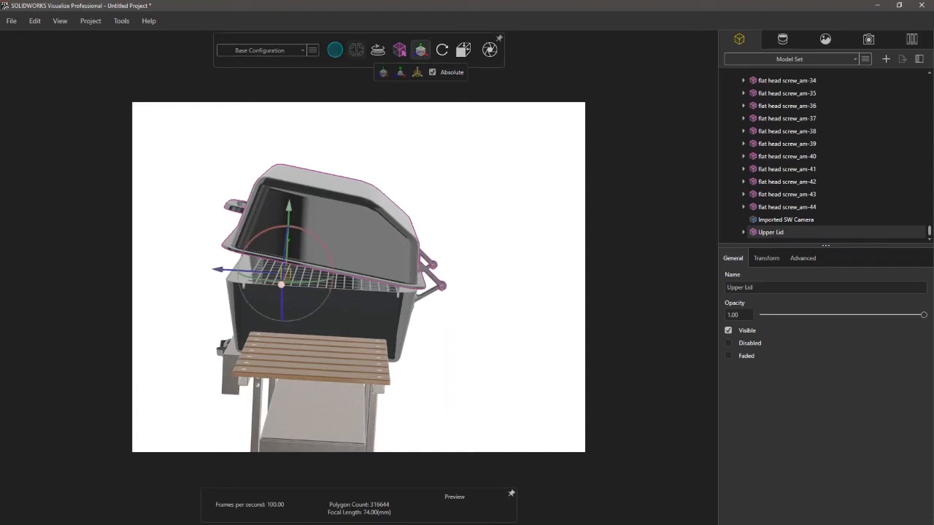
{"action": "middle_click_drag", "start_coordinate": [329, 276], "coordinate": [324, 254]}
{"action": "left_click_drag", "start_coordinate": [324, 254], "coordinate": [444, 204]}
Step: Switch the manipulator to Pivot mode and move the Upper Lid pivot onto the hinge joint at the back of the grill
{"action": "mouse_move", "coordinate": [423, 52]}
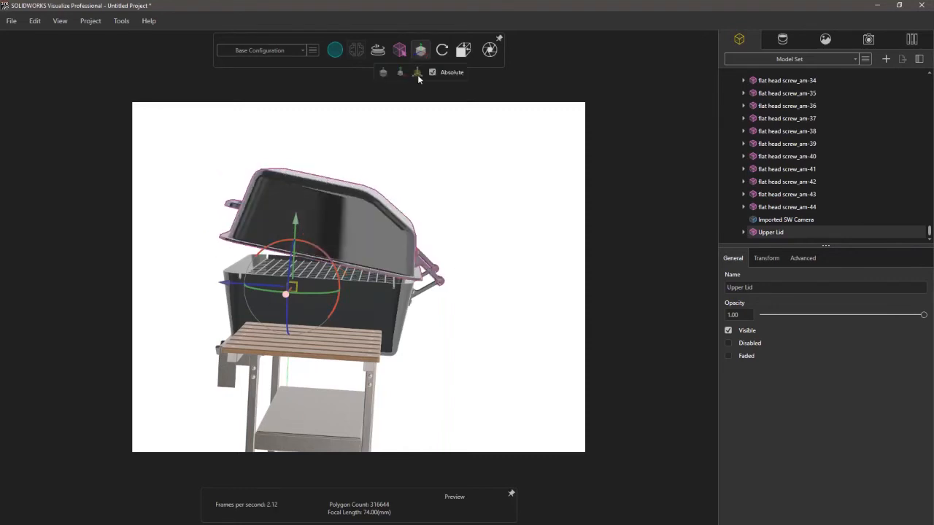
{"action": "left_click", "coordinate": [418, 73]}
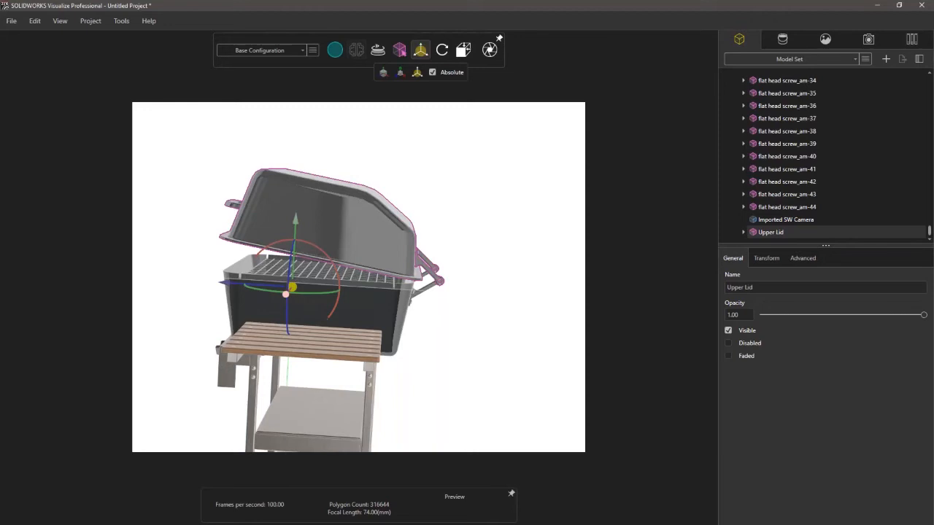
{"action": "middle_click_drag", "start_coordinate": [458, 269], "coordinate": [236, 305]}
{"action": "left_click_drag", "start_coordinate": [235, 305], "coordinate": [369, 302]}
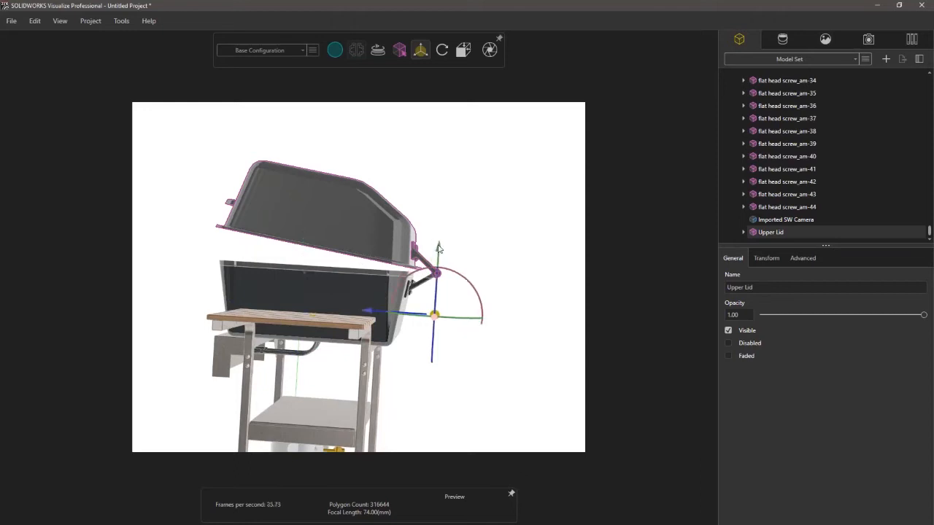
{"action": "left_click_drag", "start_coordinate": [439, 247], "coordinate": [445, 207]}
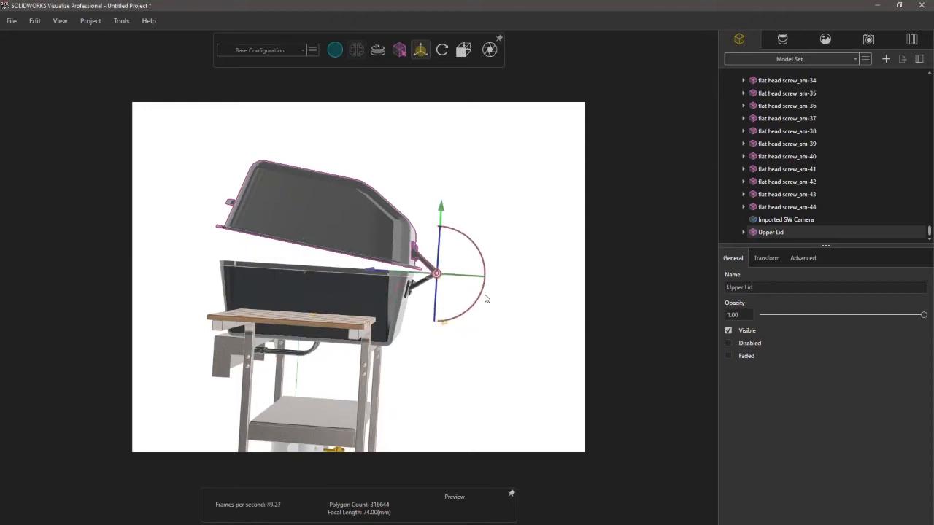
{"action": "left_click", "coordinate": [509, 231]}
{"action": "middle_click_drag", "start_coordinate": [509, 231], "coordinate": [503, 267]}
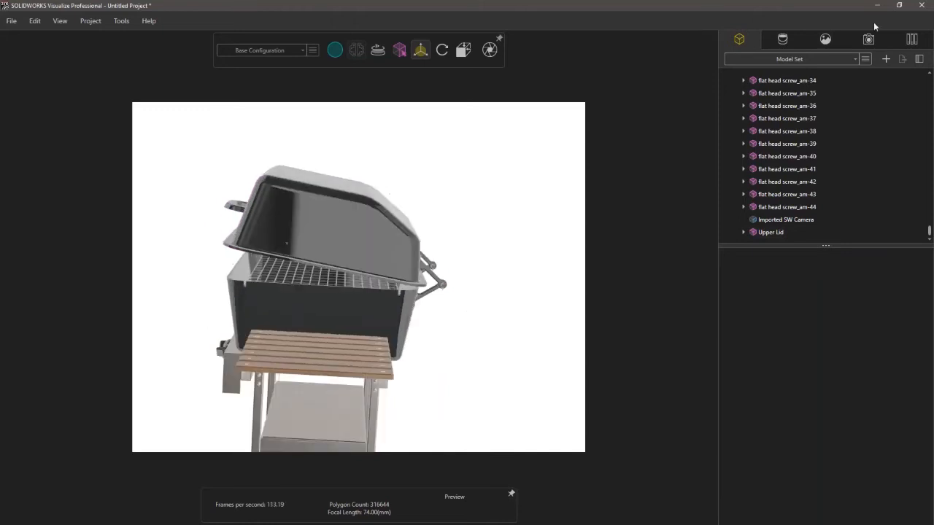
Step: Activate the Default Camera and frame the grill from its side
{"action": "key", "text": "c"}
{"action": "double_click", "coordinate": [763, 90]}
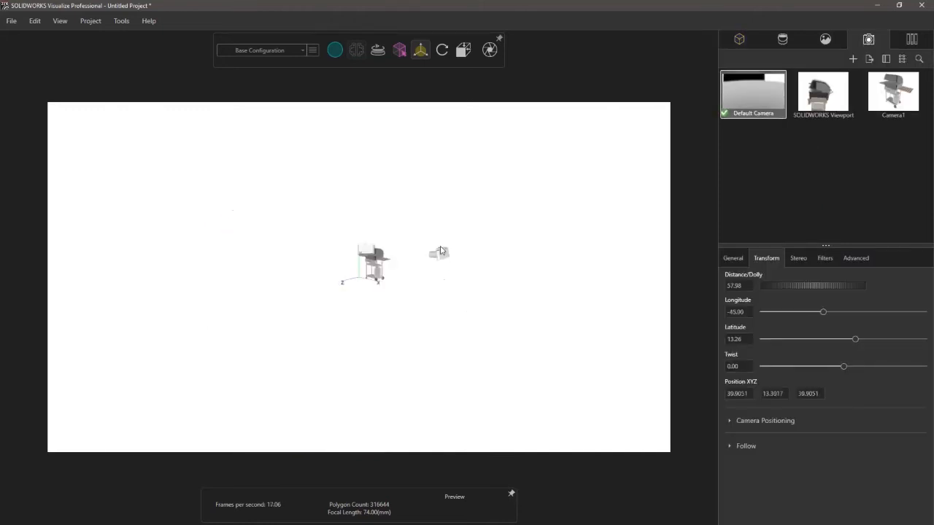
{"action": "scroll", "coordinate": [363, 245], "scroll_direction": "up", "scroll_amount": 10}
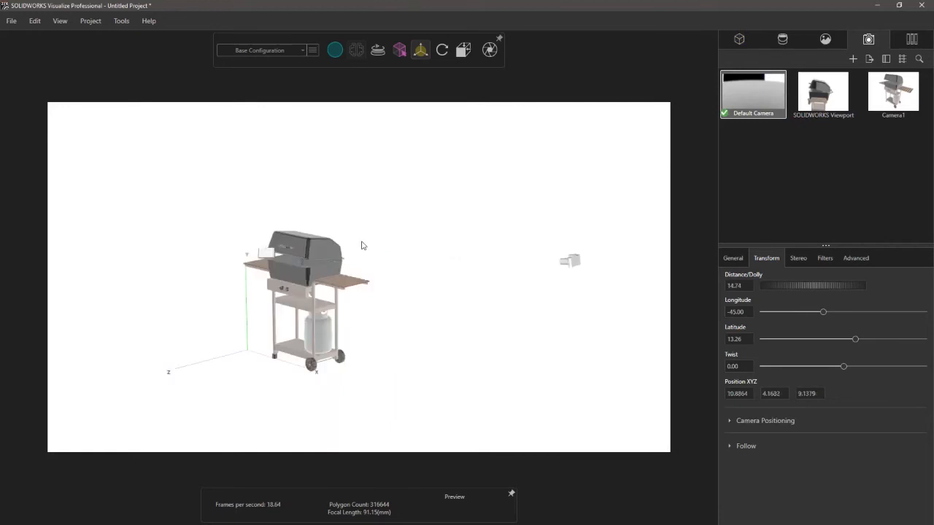
{"action": "middle_click_drag", "start_coordinate": [309, 216], "coordinate": [251, 211]}
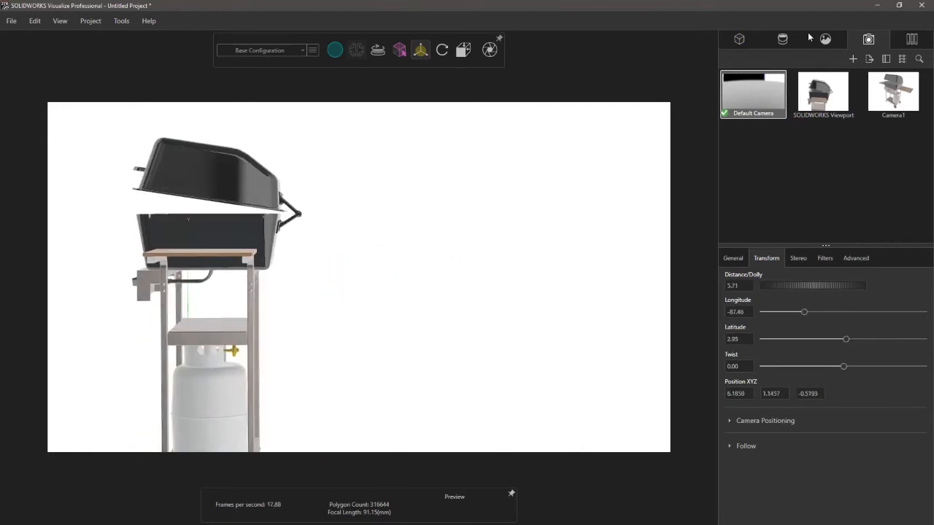
Step: Select the Upper Lid group, switch the manipulator back to object mode, and inspect the pivot position at the hinge
{"action": "left_click", "coordinate": [738, 39]}
{"action": "left_click", "coordinate": [771, 232]}
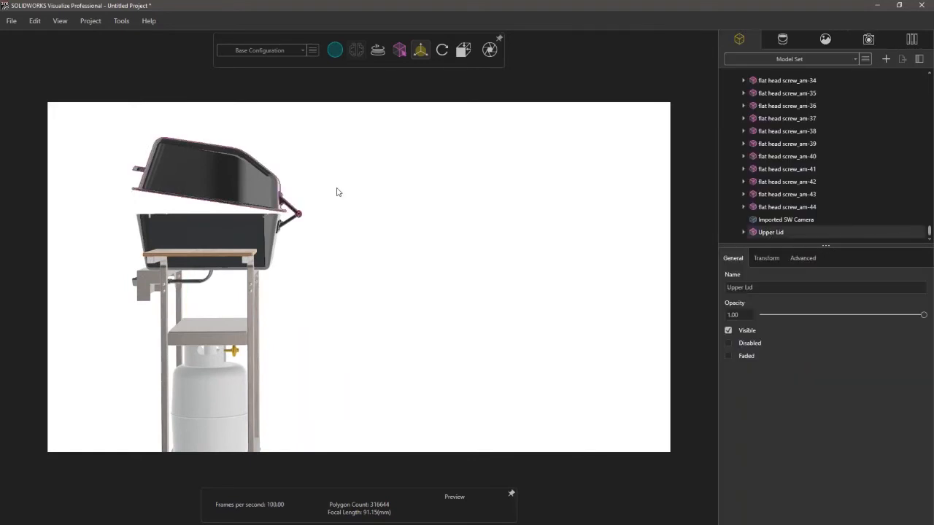
{"action": "mouse_move", "coordinate": [422, 67]}
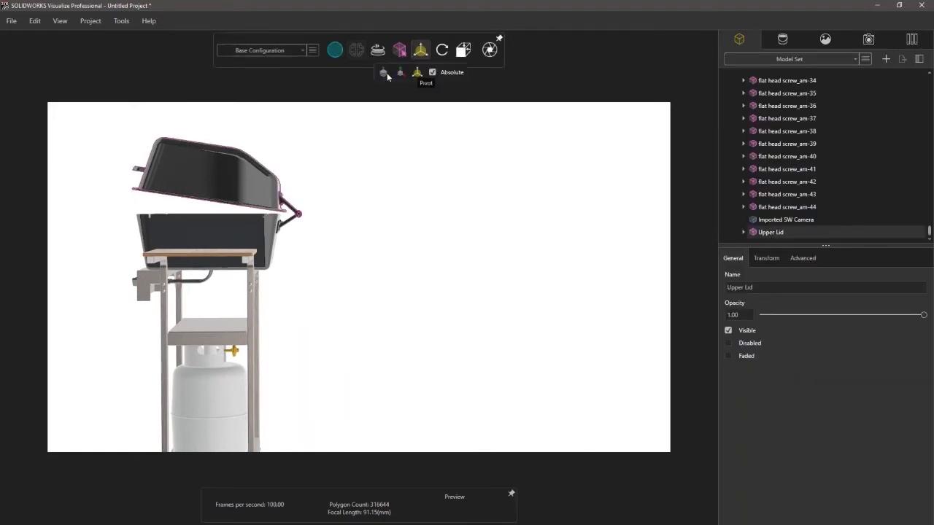
{"action": "left_click", "coordinate": [384, 73]}
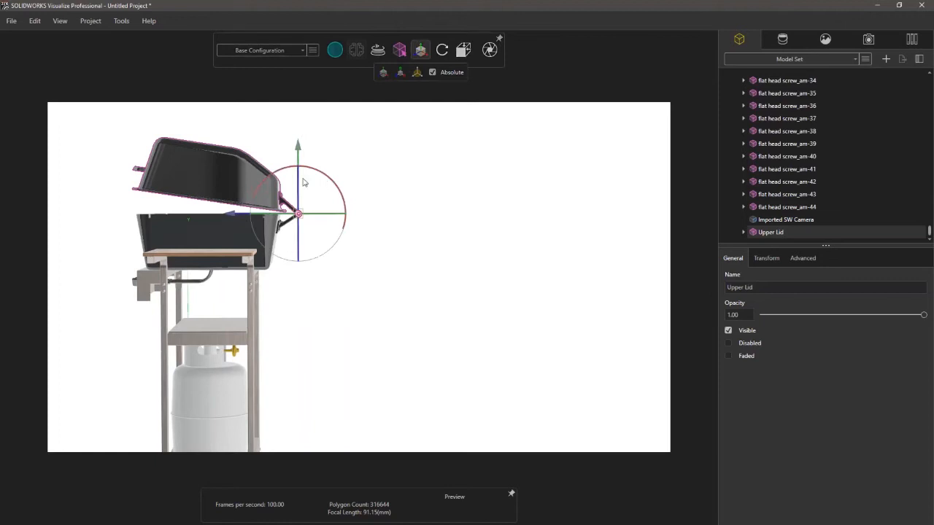
{"action": "scroll", "coordinate": [304, 182], "scroll_direction": "up", "scroll_amount": 5}
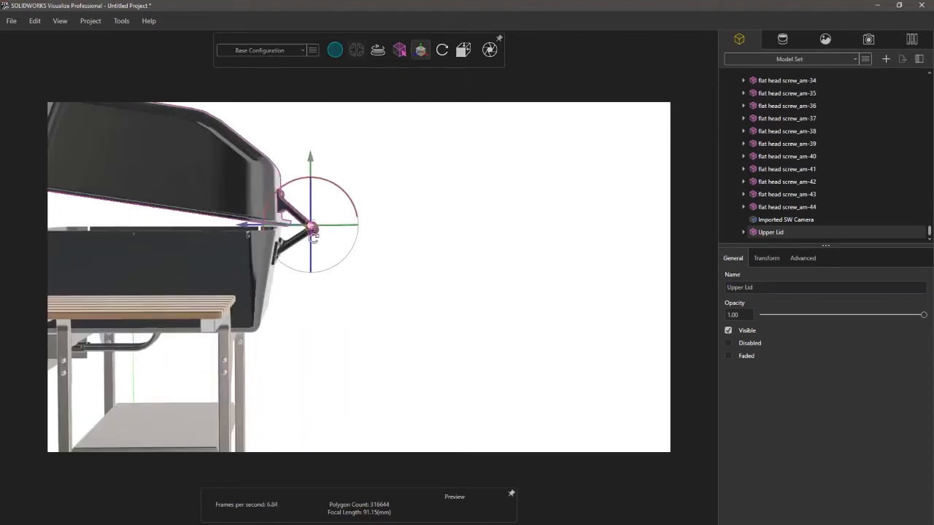
{"action": "scroll", "coordinate": [304, 182], "scroll_direction": "down", "scroll_amount": 5}
Step: Rotate the Upper Lid down about the hinge pivot until it closes onto the grill body, and deselect it
{"action": "middle_click_drag", "start_coordinate": [297, 114], "coordinate": [420, 353]}
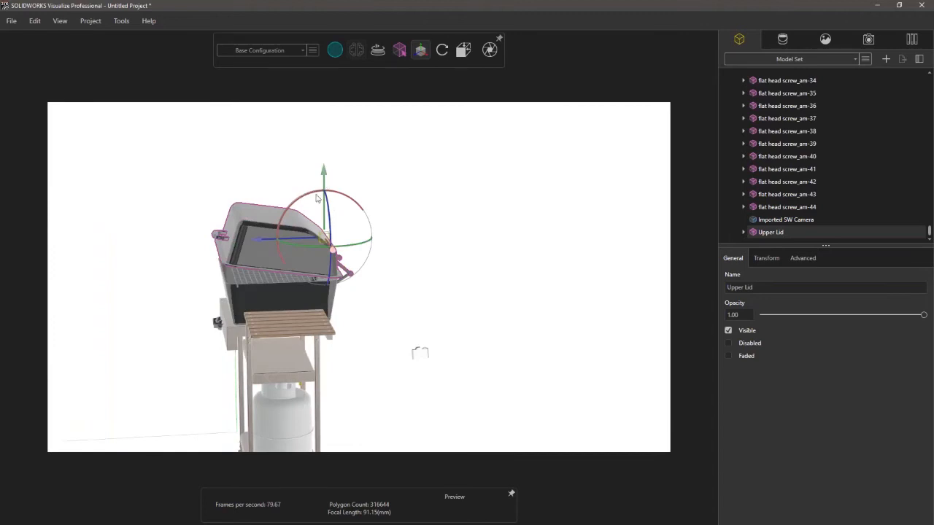
{"action": "left_click_drag", "start_coordinate": [310, 197], "coordinate": [286, 232]}
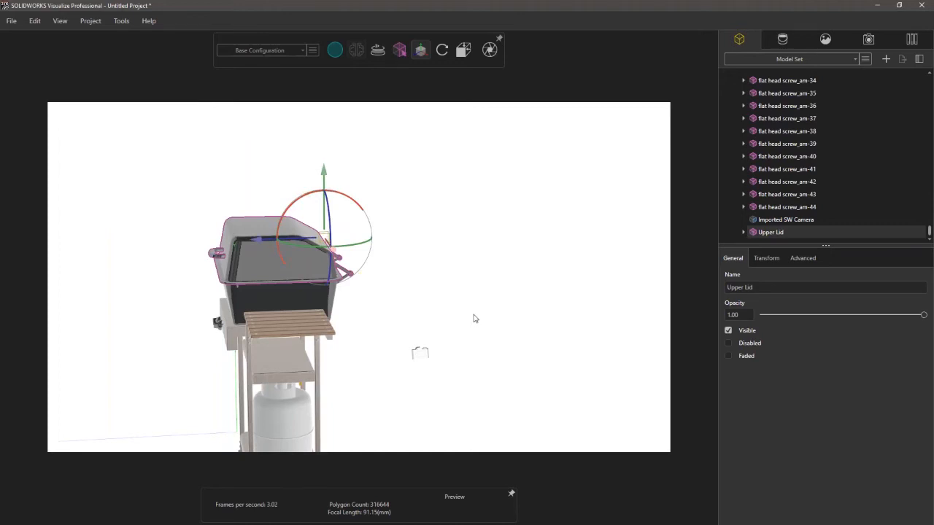
{"action": "left_click", "coordinate": [372, 355]}
{"action": "middle_click_drag", "start_coordinate": [373, 355], "coordinate": [320, 443]}
{"action": "scroll", "coordinate": [328, 343], "scroll_direction": "down", "scroll_amount": 2}
{"action": "scroll", "coordinate": [329, 343], "scroll_direction": "up", "scroll_amount": 3}
{"action": "middle_click_drag", "start_coordinate": [326, 409], "coordinate": [319, 344], "text": "ctrl"}
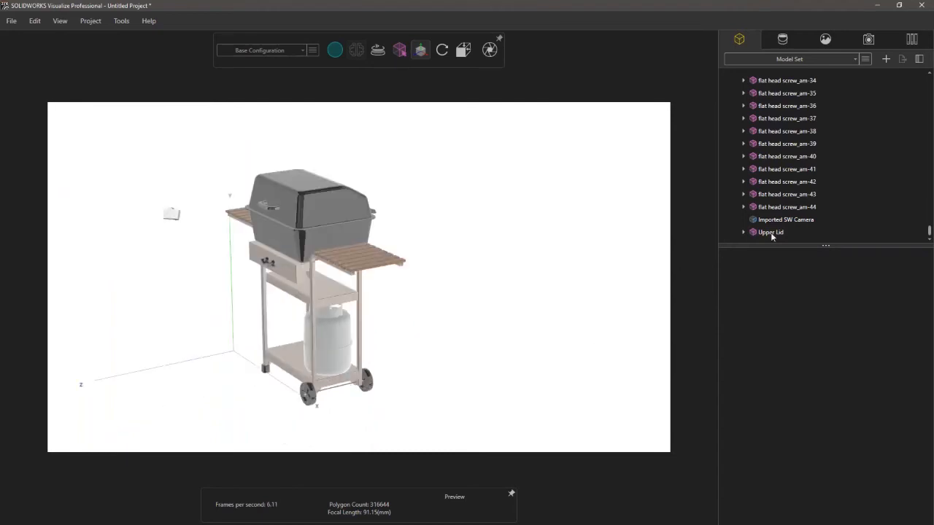
Step: Select the Upper Lid group, expand its part list, and bring back the object manipulator with the grill seen from its side
{"action": "left_click", "coordinate": [771, 232]}
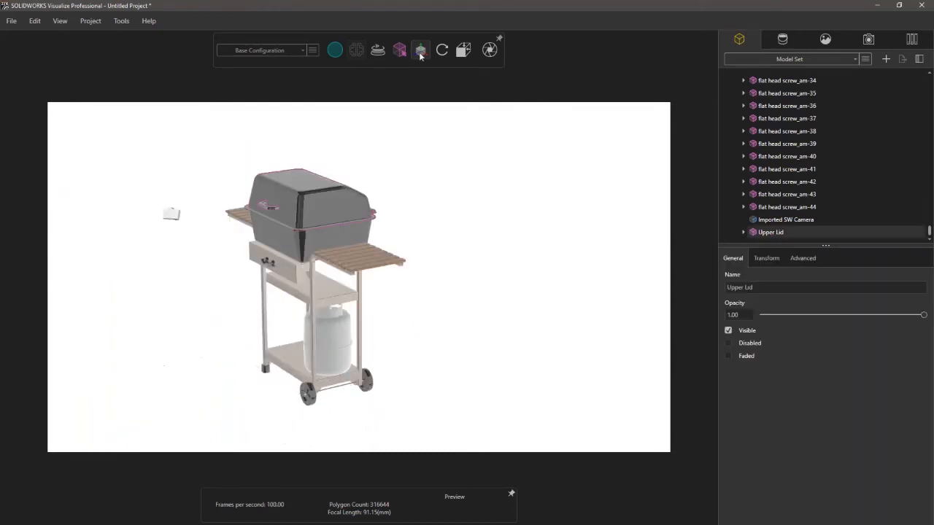
{"action": "mouse_move", "coordinate": [420, 50]}
{"action": "left_click", "coordinate": [380, 72]}
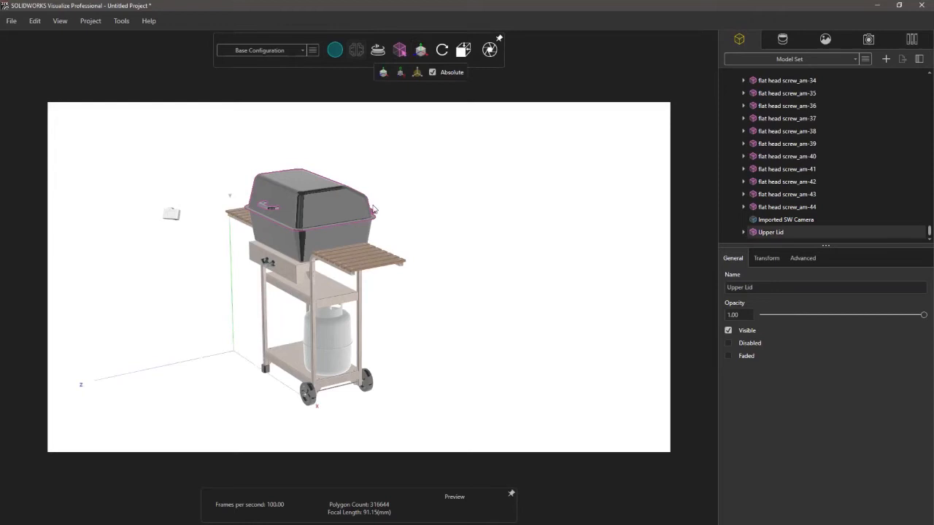
{"action": "left_click", "coordinate": [772, 223]}
{"action": "left_click", "coordinate": [772, 229]}
{"action": "mouse_move", "coordinate": [399, 46]}
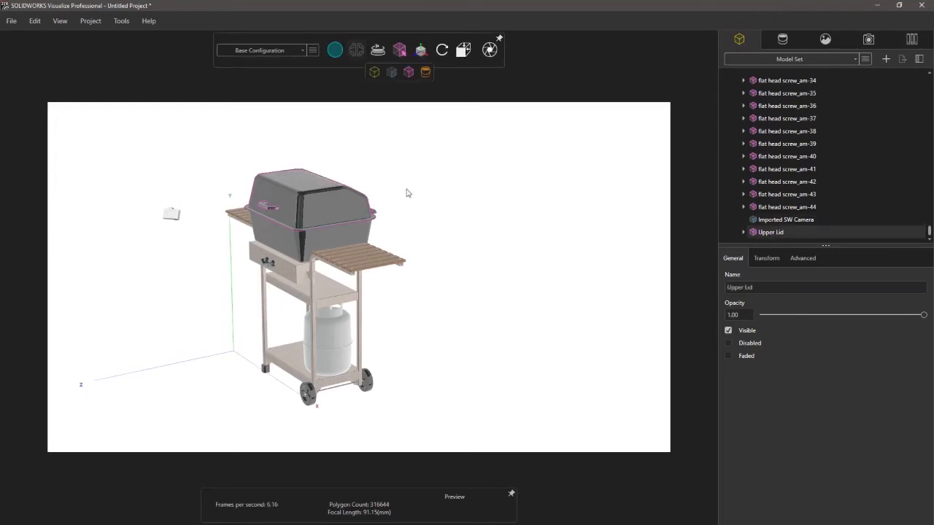
{"action": "left_click", "coordinate": [772, 237]}
{"action": "left_click", "coordinate": [770, 232]}
{"action": "left_click_drag", "start_coordinate": [394, 201], "coordinate": [327, 194]}
{"action": "left_click", "coordinate": [326, 193]}
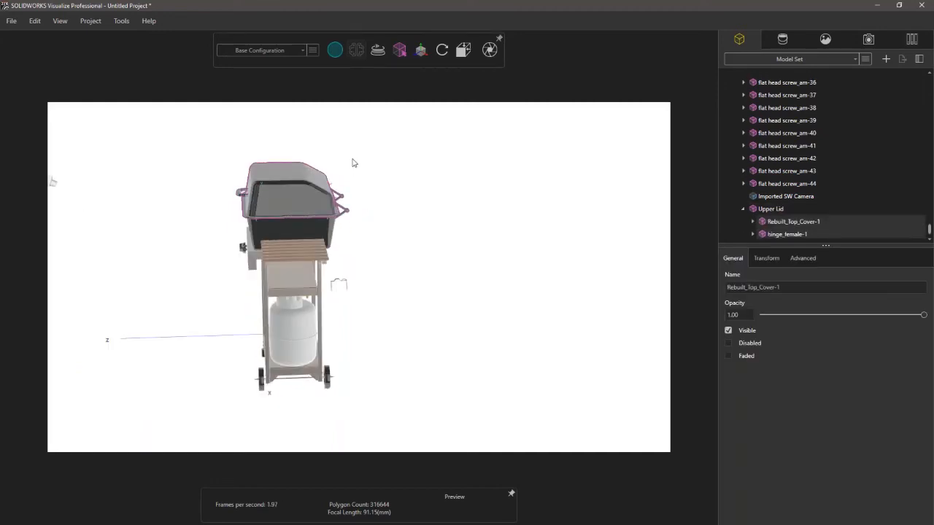
{"action": "left_click", "coordinate": [420, 50]}
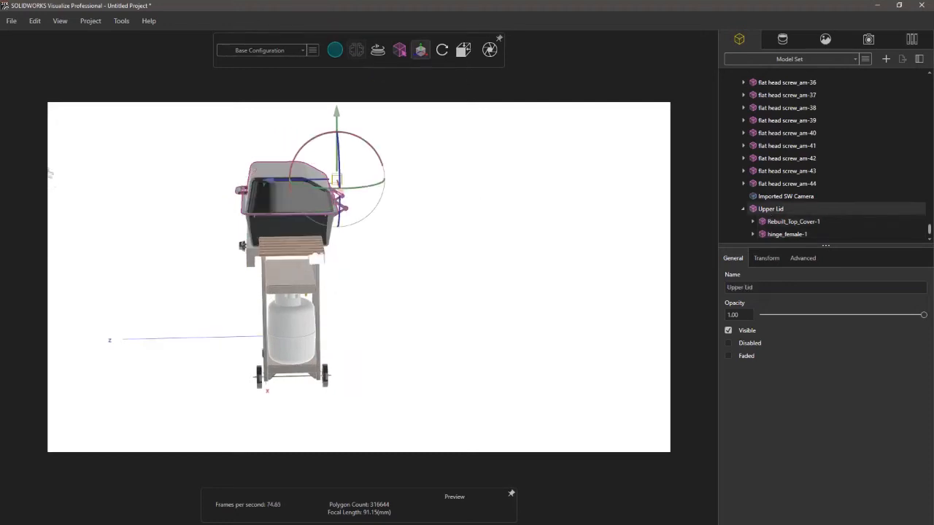
Step: Reselect the Upper Lid group, inspect its rotation handle at the hinge, deselect it, and view the closed grill from the front corner
{"action": "left_click", "coordinate": [768, 211]}
{"action": "left_click", "coordinate": [768, 211]}
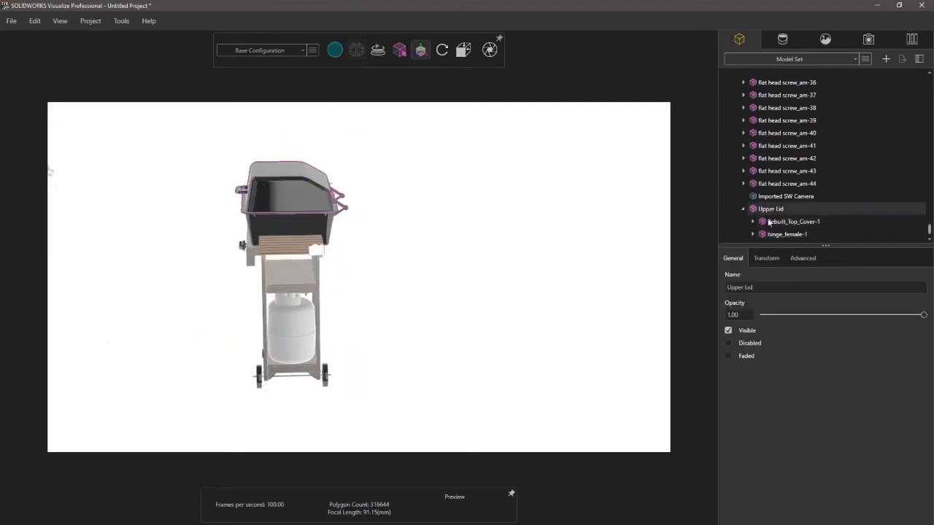
{"action": "left_click", "coordinate": [771, 221]}
{"action": "left_click", "coordinate": [770, 210]}
{"action": "mouse_move", "coordinate": [327, 138]}
{"action": "left_mouse_down"}
{"action": "mouse_move", "coordinate": [353, 133]}
{"action": "mouse_move", "coordinate": [372, 150]}
{"action": "mouse_move", "coordinate": [329, 144]}
{"action": "left_mouse_up"}
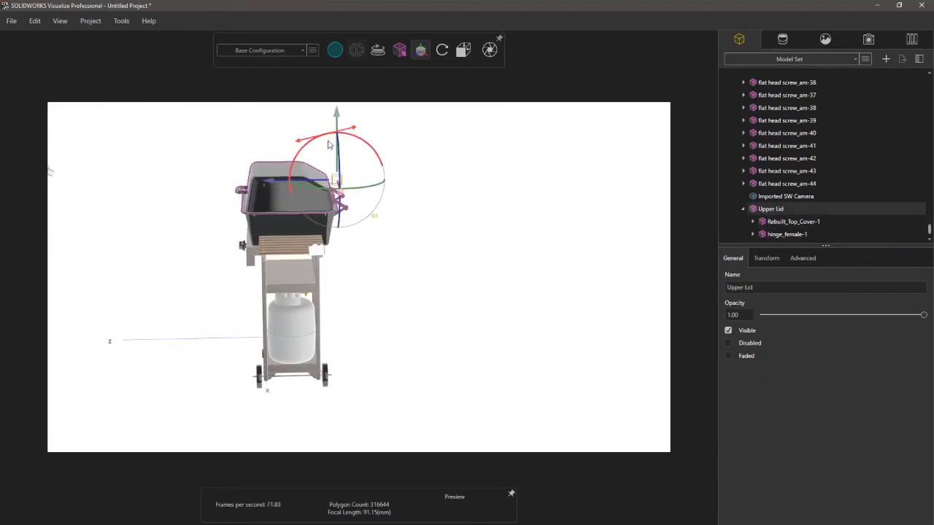
{"action": "key", "text": "Escape"}
{"action": "middle_click_drag", "start_coordinate": [295, 266], "coordinate": [390, 270]}
Step: Activate Camera1 and set the render mode to Fast for the closed grill
{"action": "left_click", "coordinate": [910, 40]}
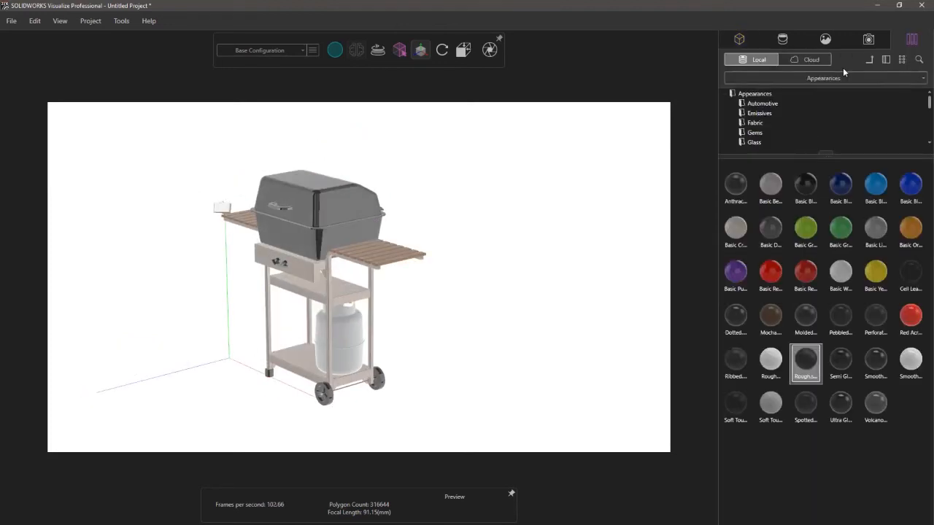
{"action": "left_click", "coordinate": [868, 42]}
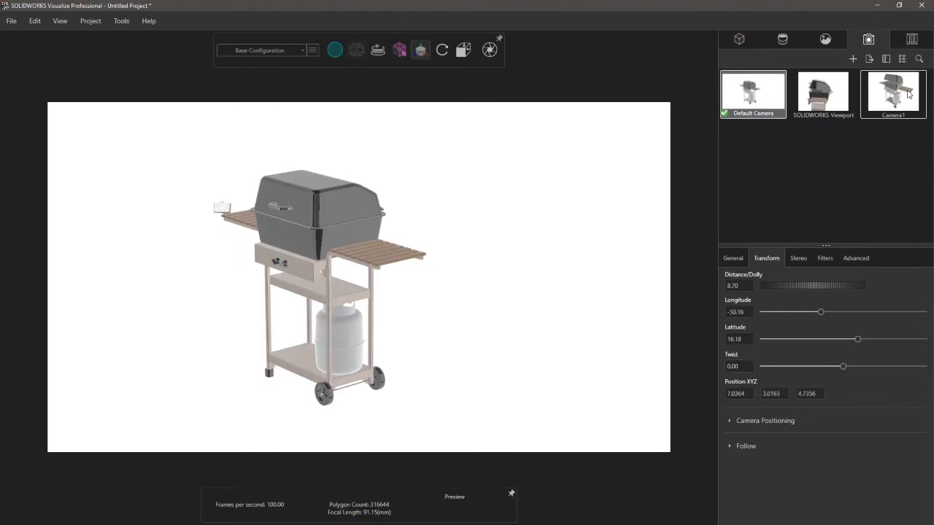
{"action": "right_click", "coordinate": [882, 100]}
{"action": "left_click", "coordinate": [882, 98]}
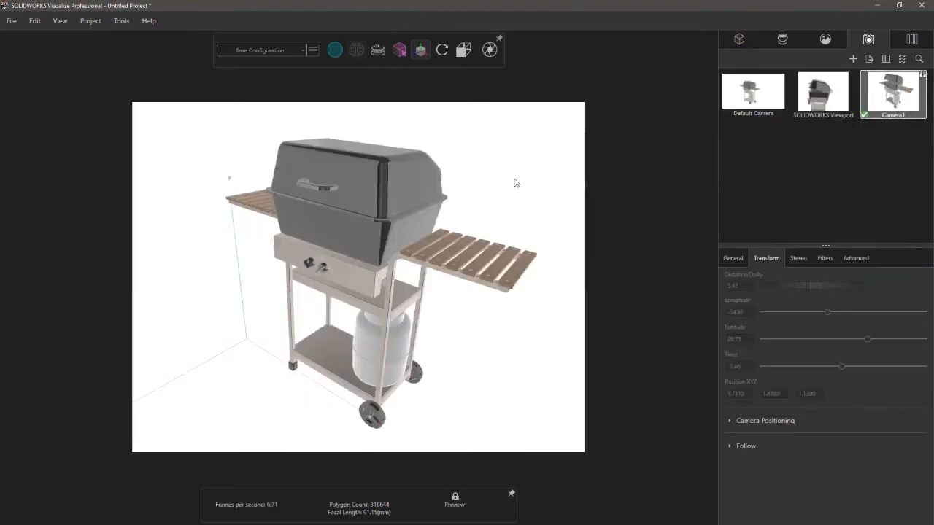
{"action": "mouse_move", "coordinate": [326, 60]}
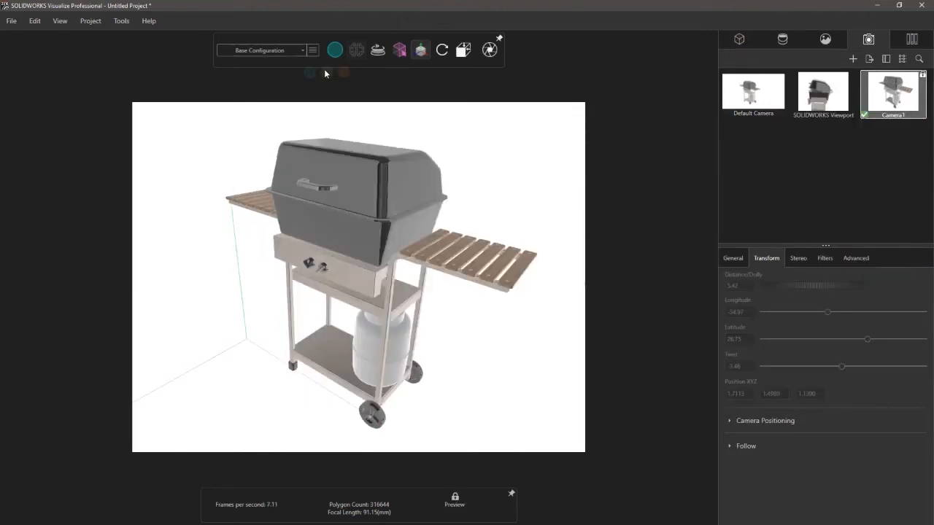
{"action": "left_click", "coordinate": [326, 72]}
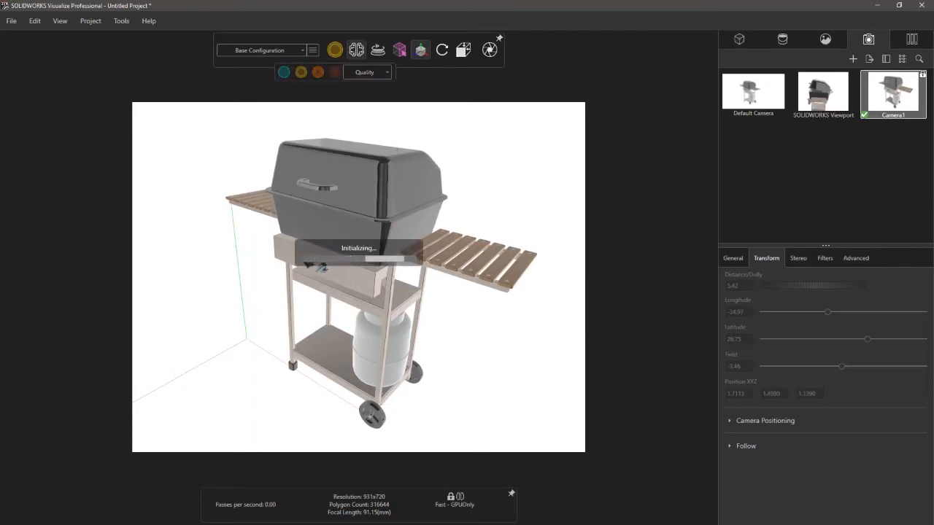
Step: Apply the basic black appearance from the Paint library to the grill's upper lid and lower body
{"action": "left_click", "coordinate": [825, 41]}
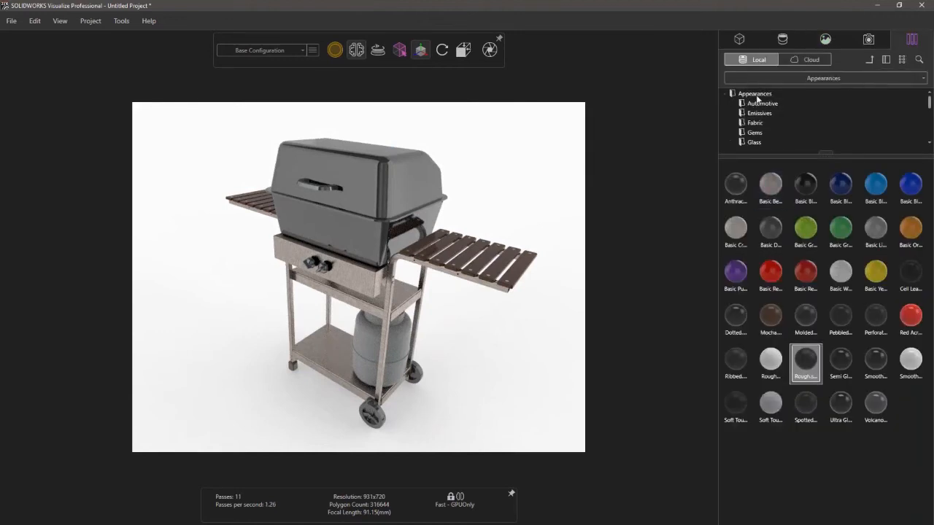
{"action": "left_click", "coordinate": [756, 95]}
{"action": "left_click", "coordinate": [806, 272]}
{"action": "double_click", "coordinate": [907, 230]}
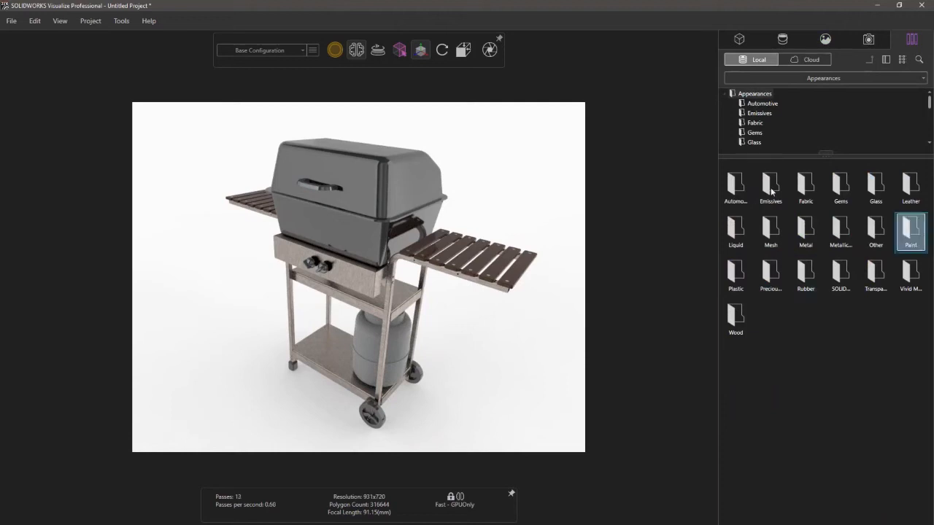
{"action": "left_click_drag", "start_coordinate": [770, 184], "coordinate": [436, 188]}
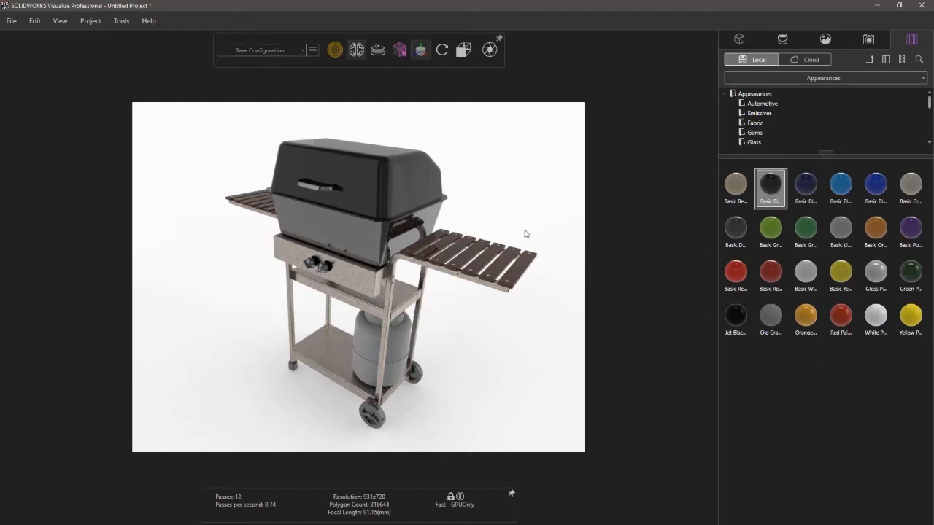
{"action": "left_click_drag", "start_coordinate": [737, 189], "coordinate": [426, 240]}
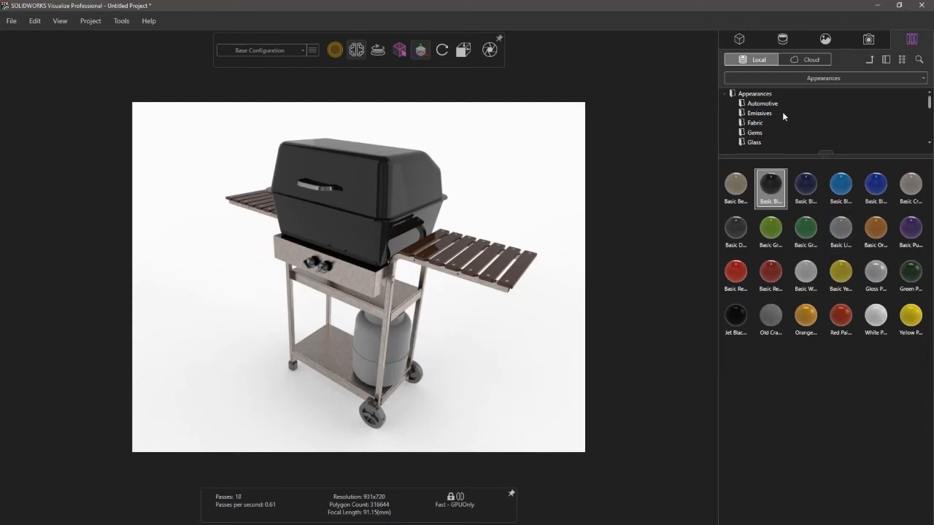
Step: Apply the Chrome appearance from the Metal library to the grill's control panel and cart shelves
{"action": "scroll", "coordinate": [773, 103], "scroll_direction": "down", "scroll_amount": 3}
{"action": "scroll", "coordinate": [765, 95], "scroll_direction": "up", "scroll_amount": 3}
{"action": "left_click", "coordinate": [869, 61]}
{"action": "double_click", "coordinate": [811, 240]}
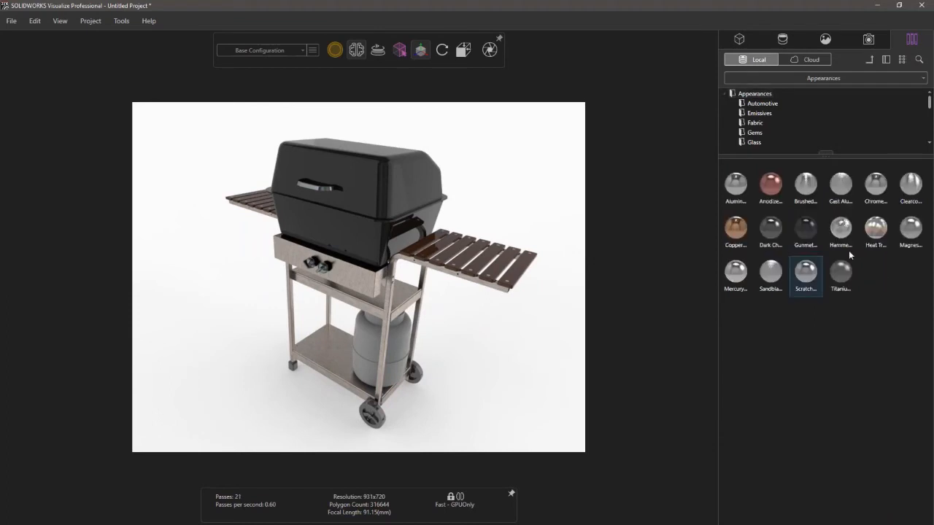
{"action": "left_click_drag", "start_coordinate": [885, 193], "coordinate": [418, 314]}
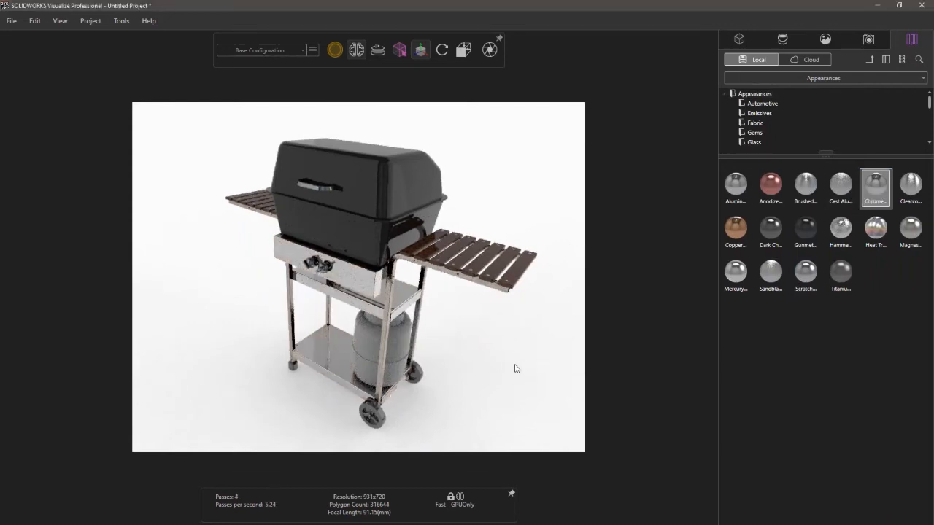
Step: Apply white paint from the Paint library to the gas tank and return the render mode to Preview
{"action": "left_click", "coordinate": [759, 94]}
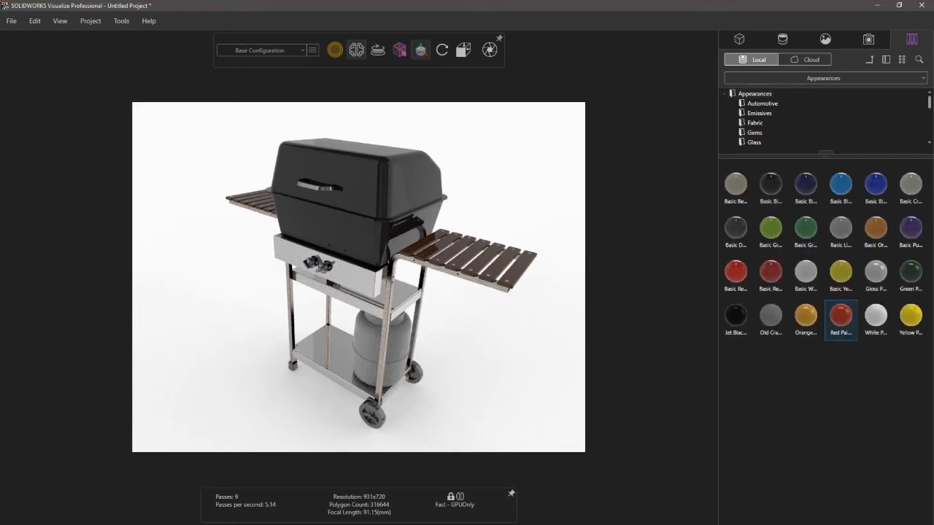
{"action": "mouse_move", "coordinate": [875, 315]}
{"action": "left_mouse_down"}
{"action": "mouse_move", "coordinate": [422, 354]}
{"action": "mouse_move", "coordinate": [397, 340]}
{"action": "left_mouse_up"}
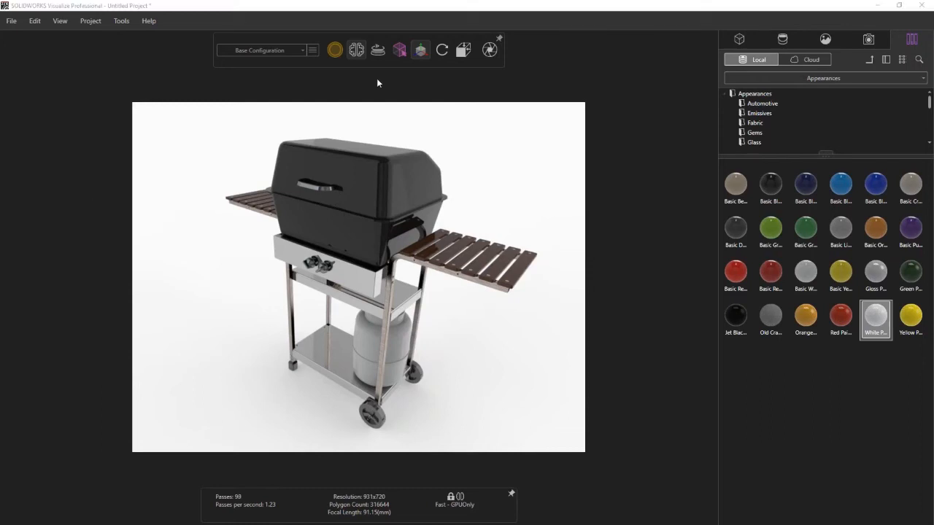
{"action": "left_click", "coordinate": [335, 50]}
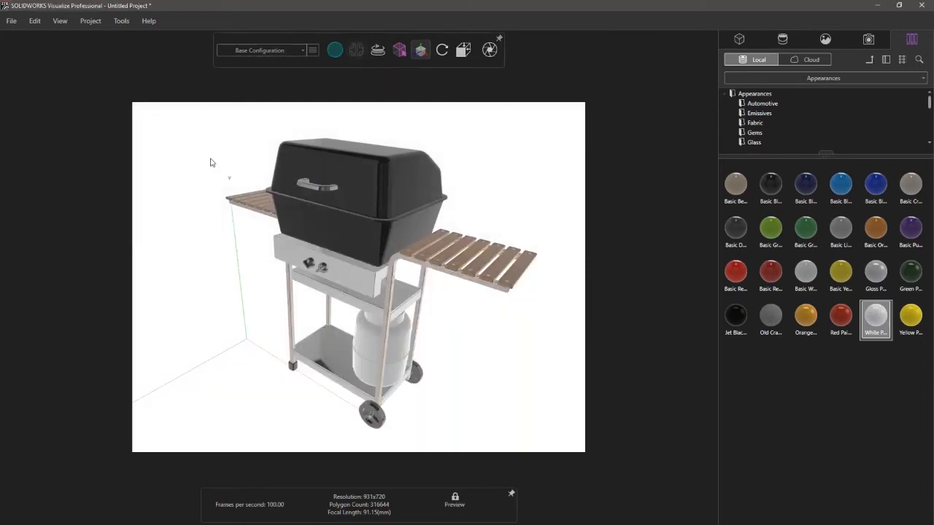
{"action": "key", "text": "ctrl"}
{"action": "key", "text": "ctrl"}
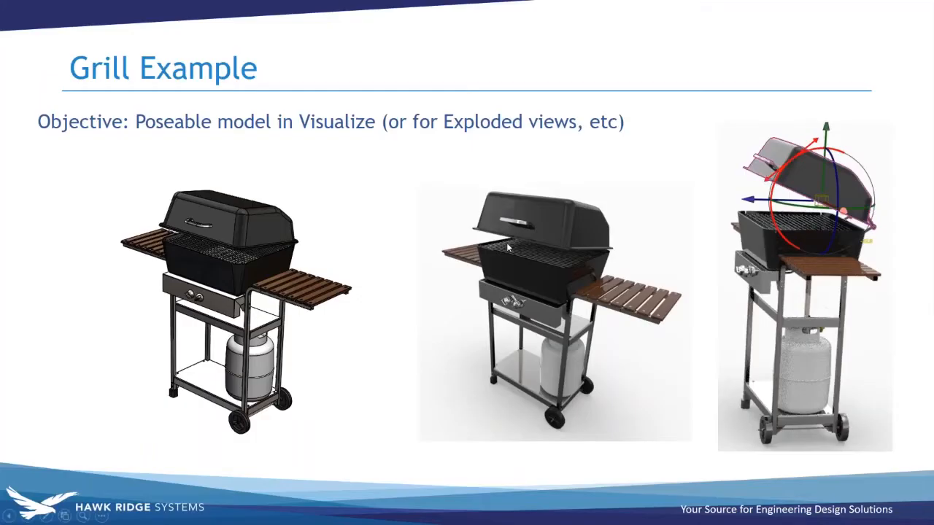
{"action": "left_click", "coordinate": [508, 248]}
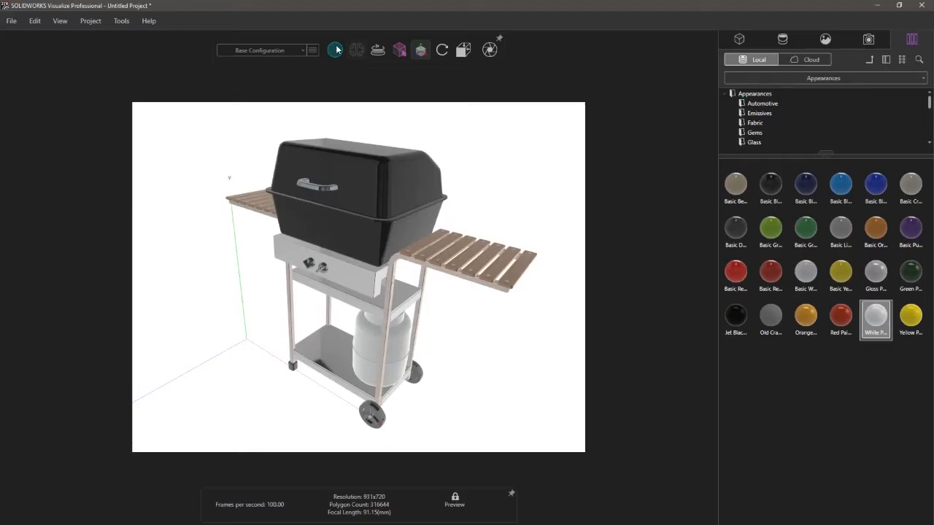
Step: Close the grill project without saving its changes
{"action": "mouse_move", "coordinate": [334, 50]}
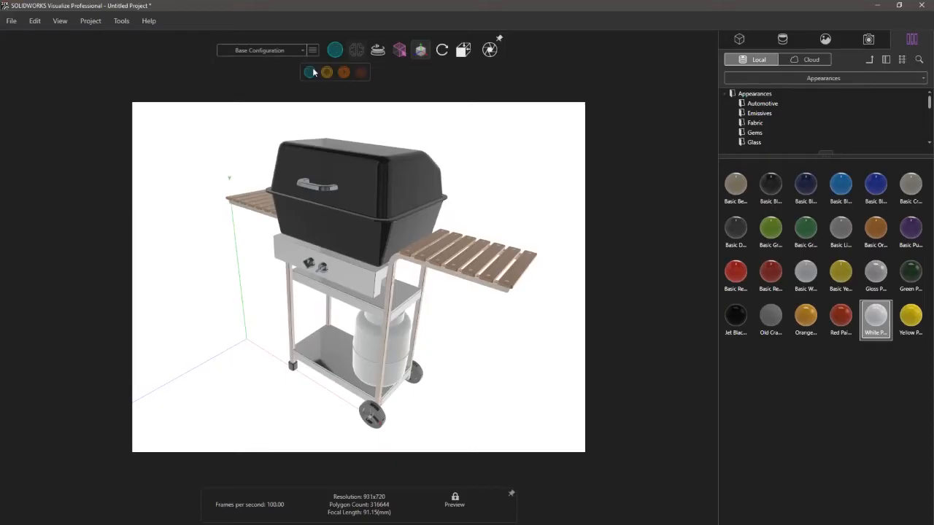
{"action": "key", "text": "alt+f"}
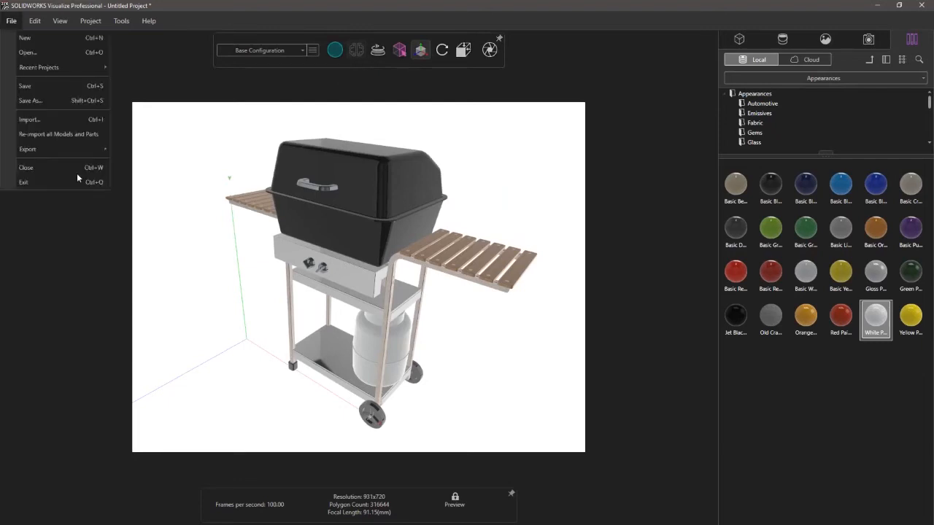
{"action": "left_click", "coordinate": [76, 169]}
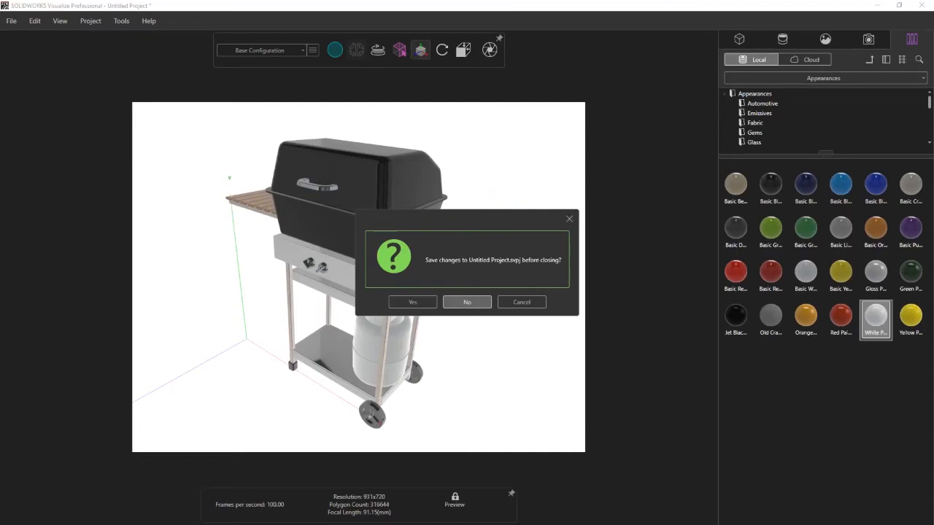
{"action": "left_click", "coordinate": [467, 302]}
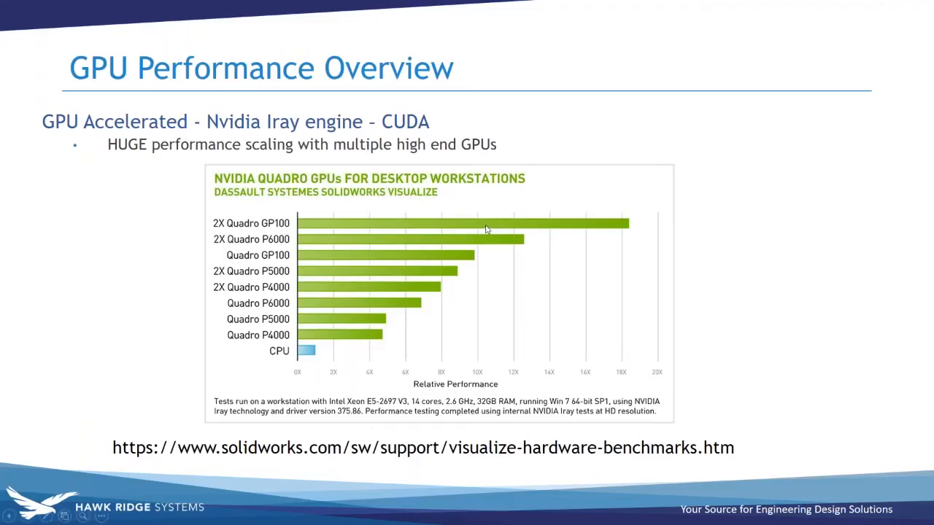
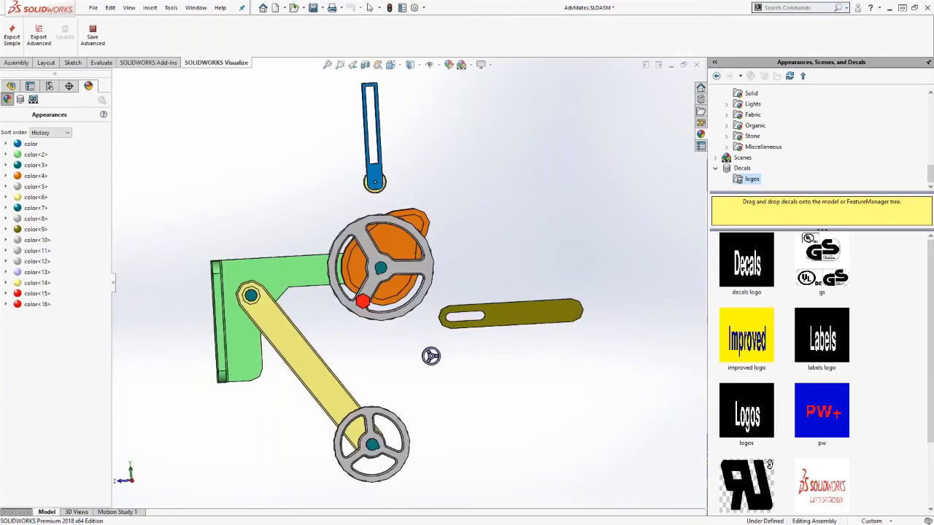
Step: Send the AdvMates assembly from SOLIDWORKS to Visualize with Export Simple, and close the resulting project without saving
{"action": "scroll", "coordinate": [383, 281], "scroll_direction": "down", "scroll_amount": 2}
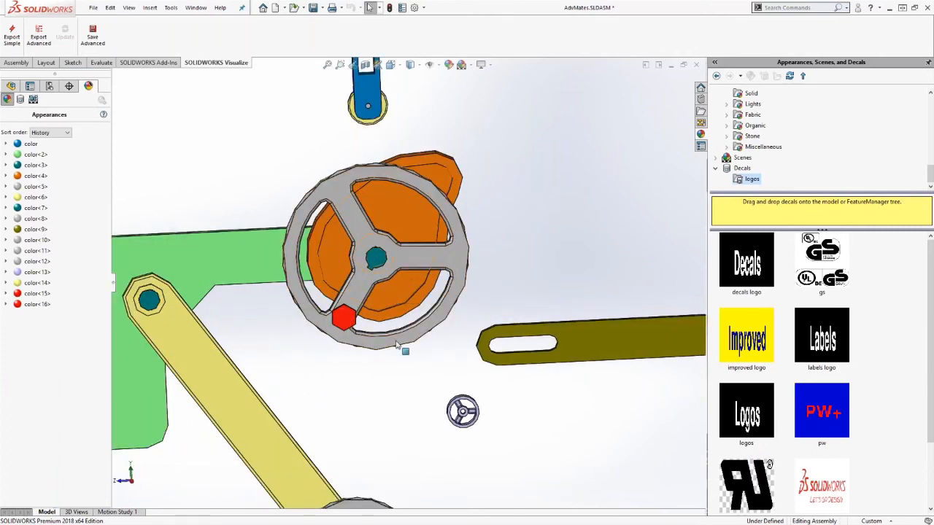
{"action": "key", "text": "f"}
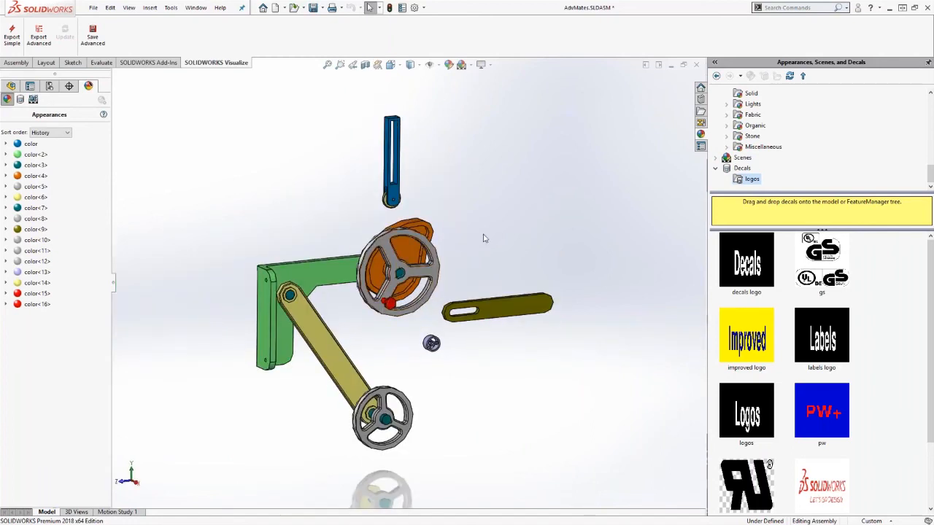
{"action": "scroll", "coordinate": [484, 244], "scroll_direction": "down", "scroll_amount": 2}
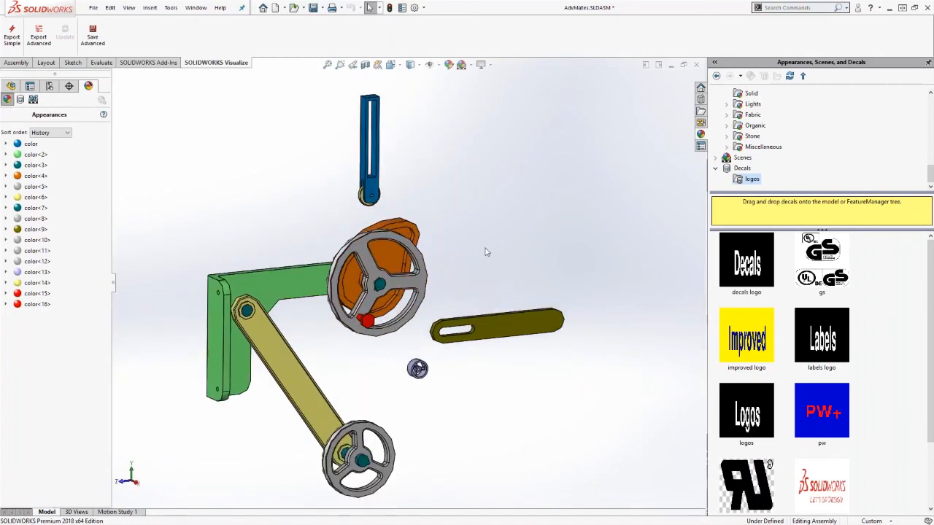
{"action": "left_click", "coordinate": [13, 39]}
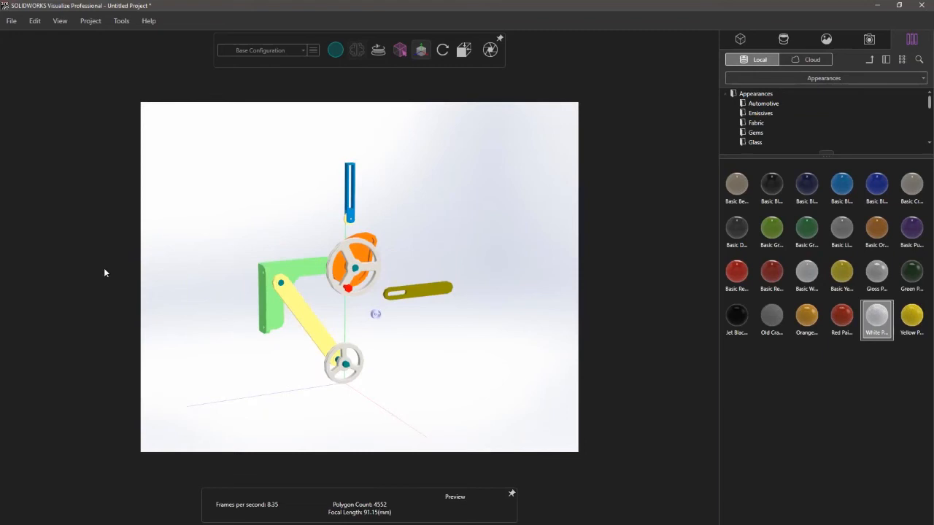
{"action": "left_click", "coordinate": [11, 21]}
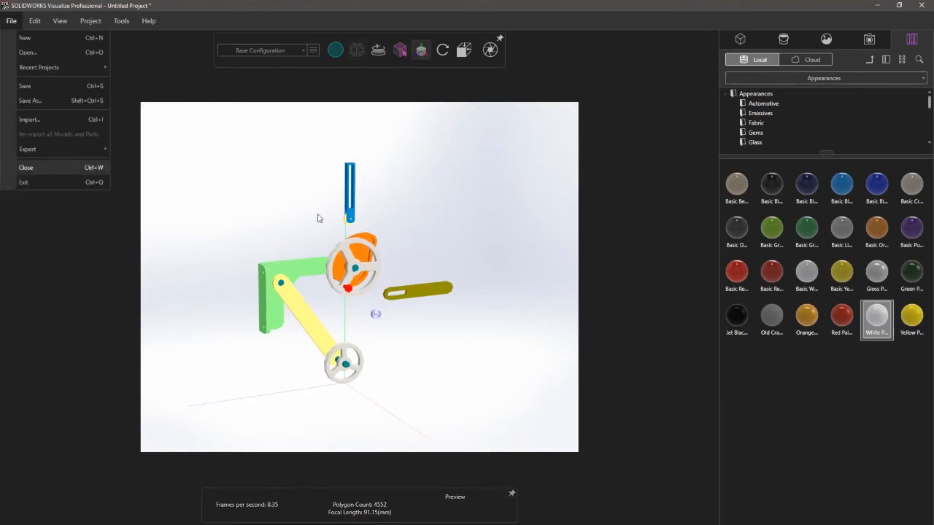
{"action": "left_click", "coordinate": [467, 302]}
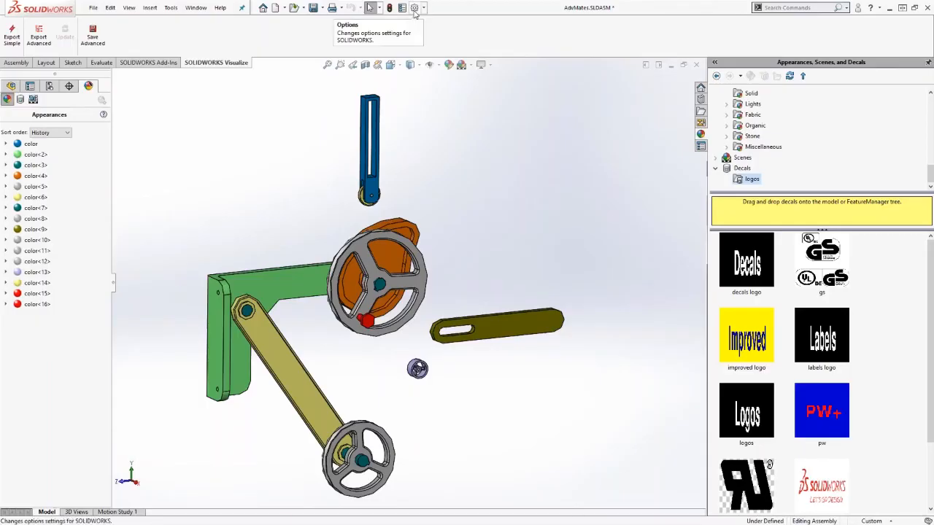
Step: In SOLIDWORKS, raise the assembly's shaded image quality into the red high zone, deviation about 0.55 mm, and send it to Visualize with Export Simple
{"action": "left_click", "coordinate": [414, 8]}
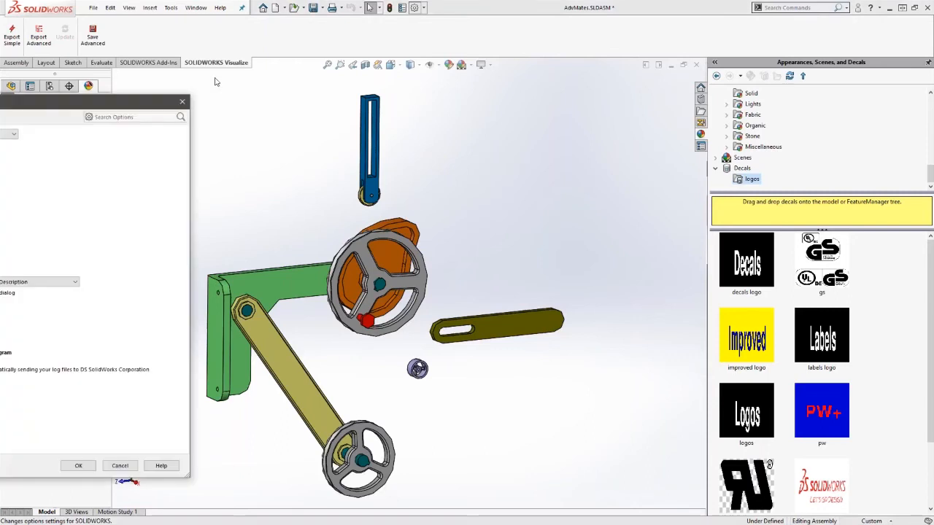
{"action": "left_click_drag", "start_coordinate": [157, 101], "coordinate": [458, 76]}
{"action": "left_click", "coordinate": [152, 95]}
{"action": "left_click", "coordinate": [100, 196]}
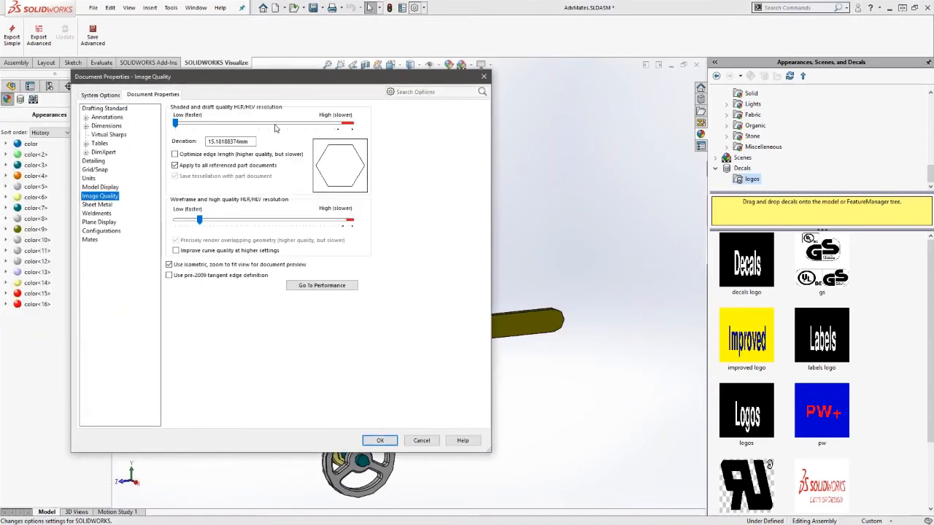
{"action": "left_click_drag", "start_coordinate": [175, 122], "coordinate": [298, 123]}
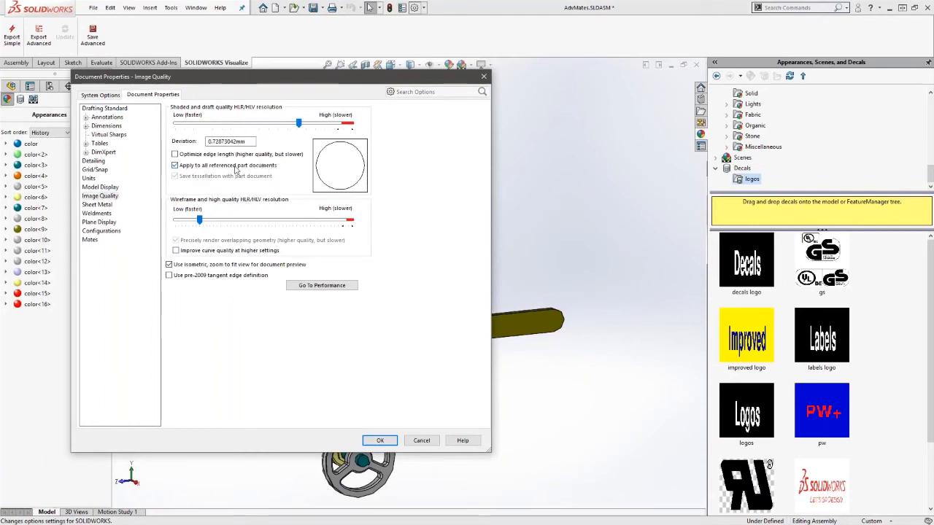
{"action": "left_click", "coordinate": [327, 129]}
{"action": "left_click", "coordinate": [350, 129]}
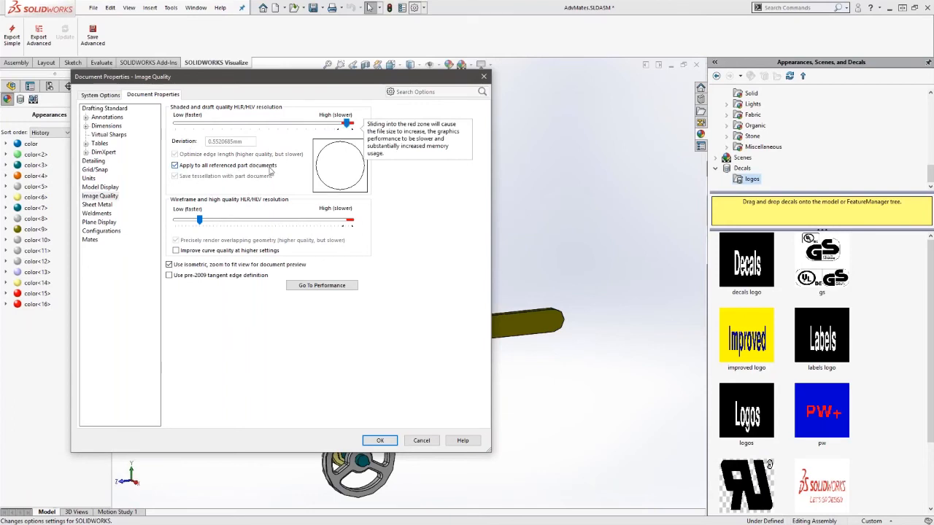
{"action": "left_click", "coordinate": [378, 441]}
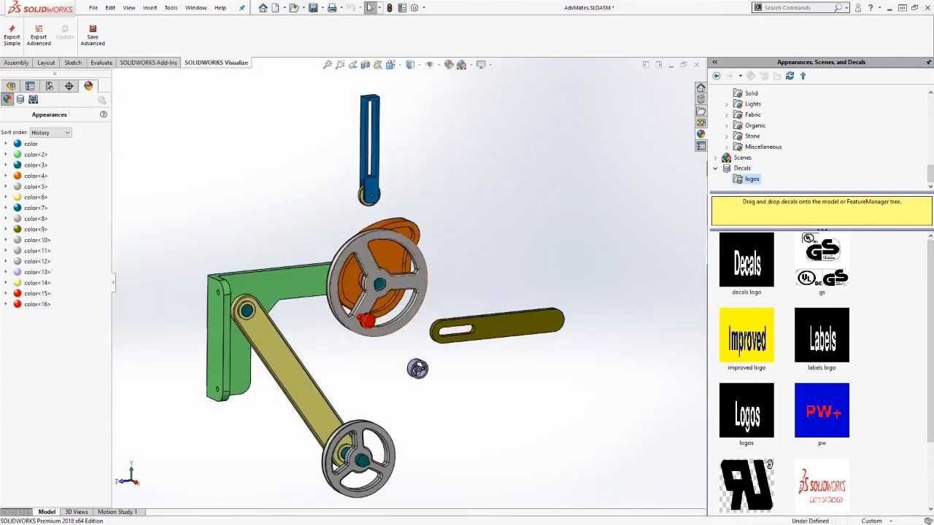
{"action": "left_click", "coordinate": [18, 44]}
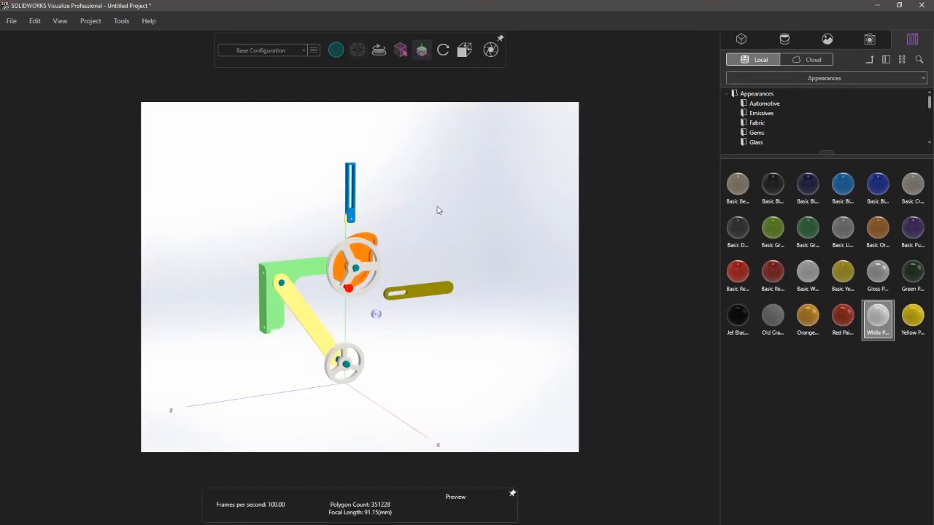
Step: Inspect the AdvMates assembly exported at high image quality up close, and close its Visualize project
{"action": "scroll", "coordinate": [368, 321], "scroll_direction": "up", "scroll_amount": 2}
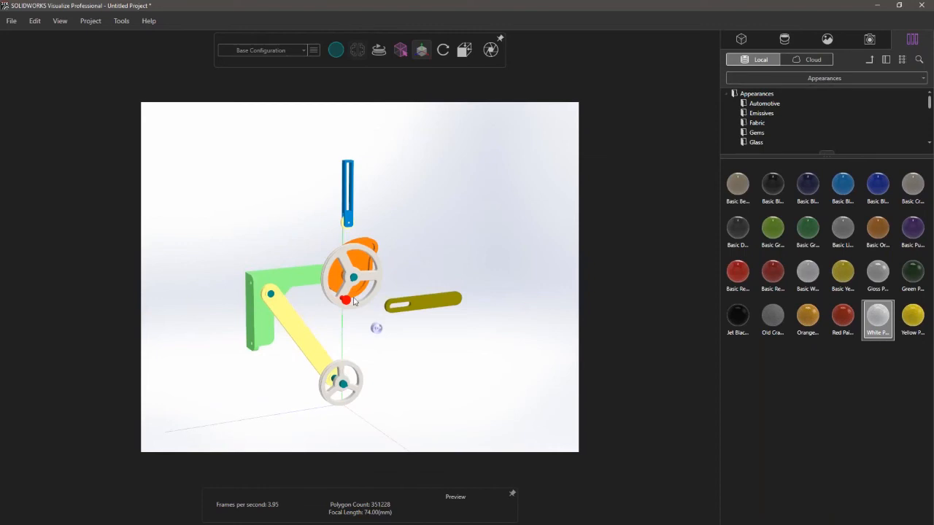
{"action": "scroll", "coordinate": [354, 302], "scroll_direction": "up", "scroll_amount": 1}
{"action": "left_click", "coordinate": [11, 21]}
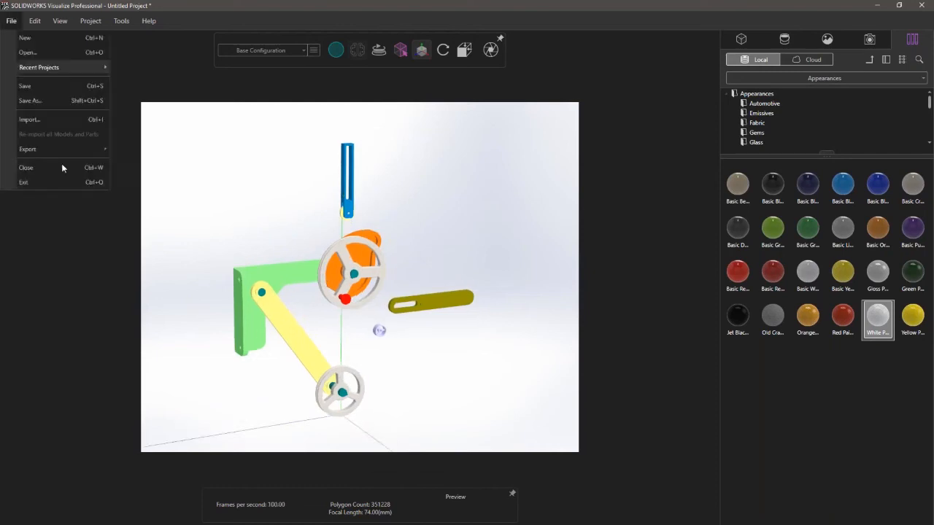
{"action": "left_click", "coordinate": [97, 184]}
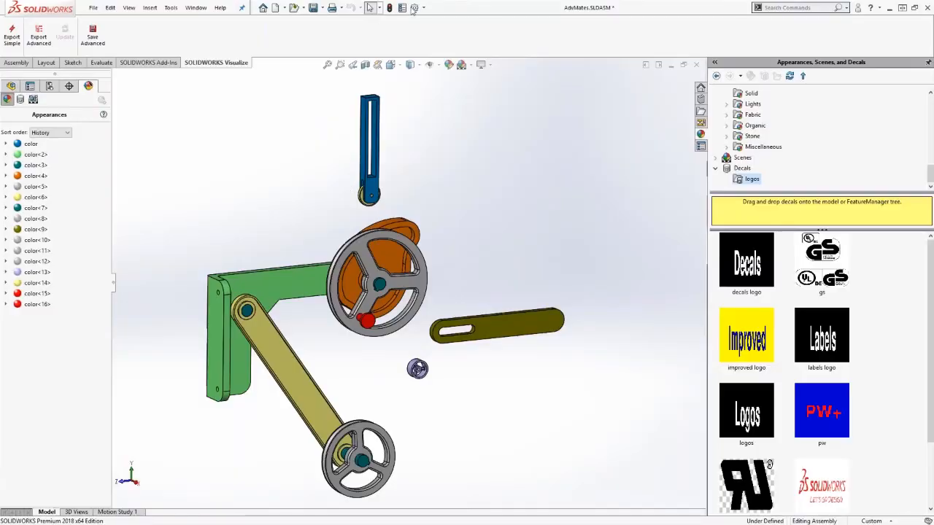
Step: In SOLIDWORKS, lower the AdvMates assembly's shaded image quality to a deviation of about 2.6 mm, keeping it applied to all referenced parts
{"action": "left_click", "coordinate": [415, 8]}
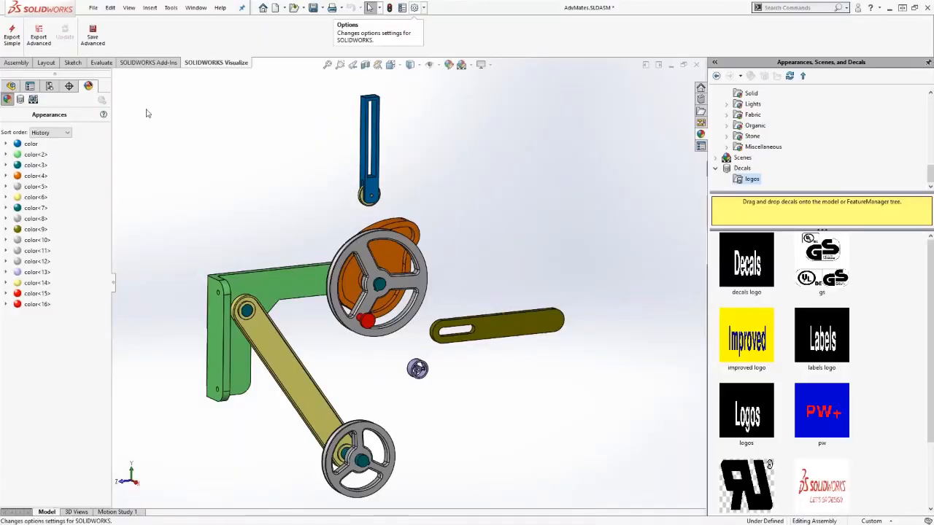
{"action": "left_click", "coordinate": [155, 95]}
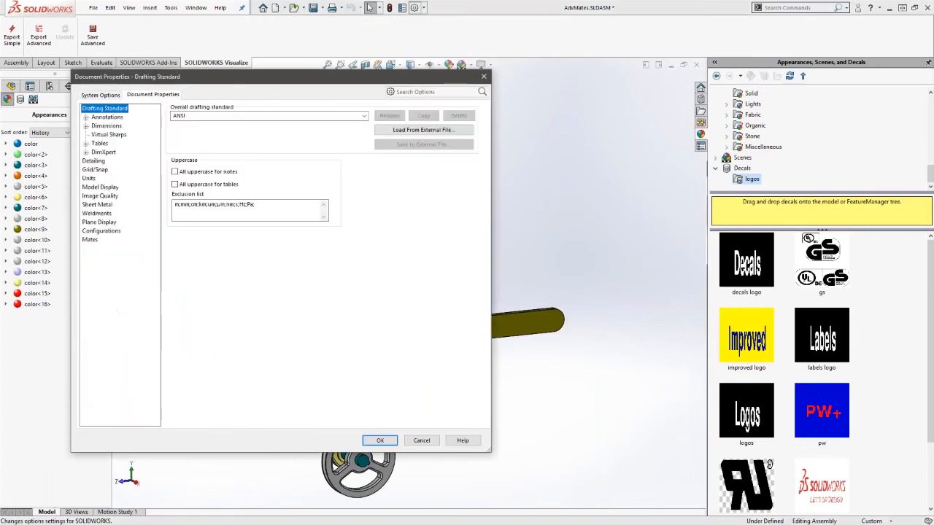
{"action": "left_click", "coordinate": [88, 178]}
{"action": "left_click", "coordinate": [100, 195]}
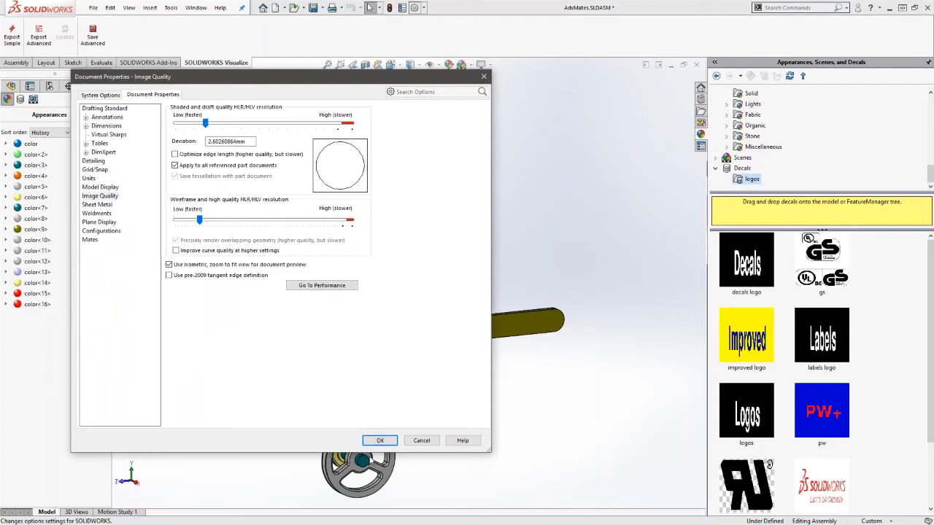
{"action": "left_click", "coordinate": [378, 441]}
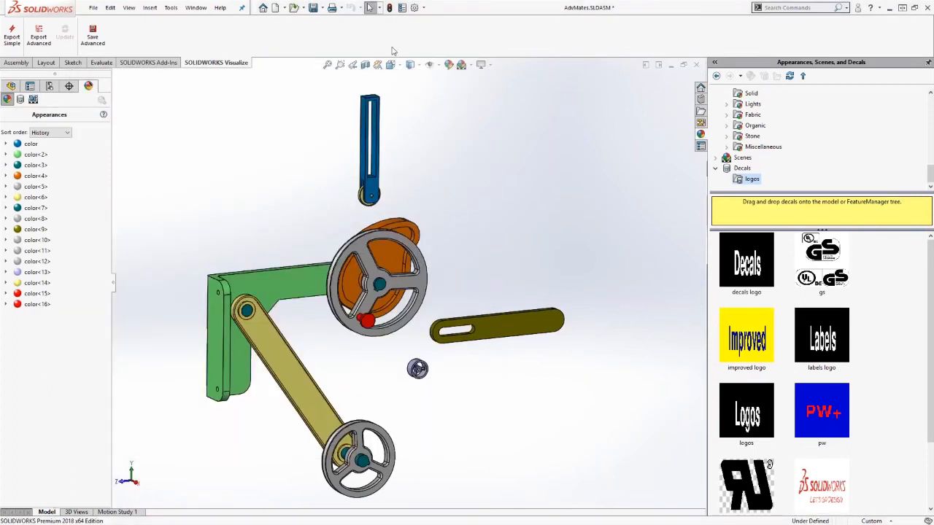
Step: Open the large pulley part from the assembly and raise its shaded image quality to a deviation of about 0.18 mm
{"action": "left_click", "coordinate": [398, 243]}
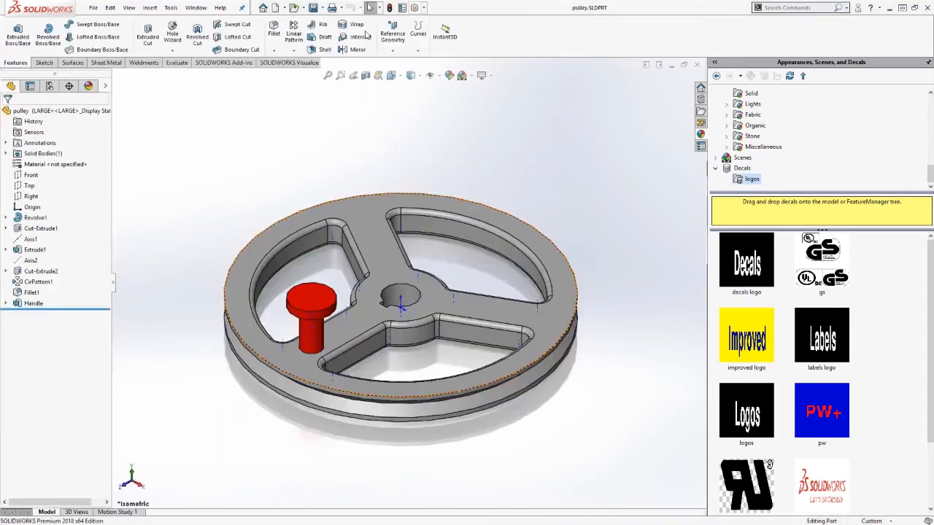
{"action": "left_click", "coordinate": [413, 7]}
{"action": "left_click", "coordinate": [153, 94]}
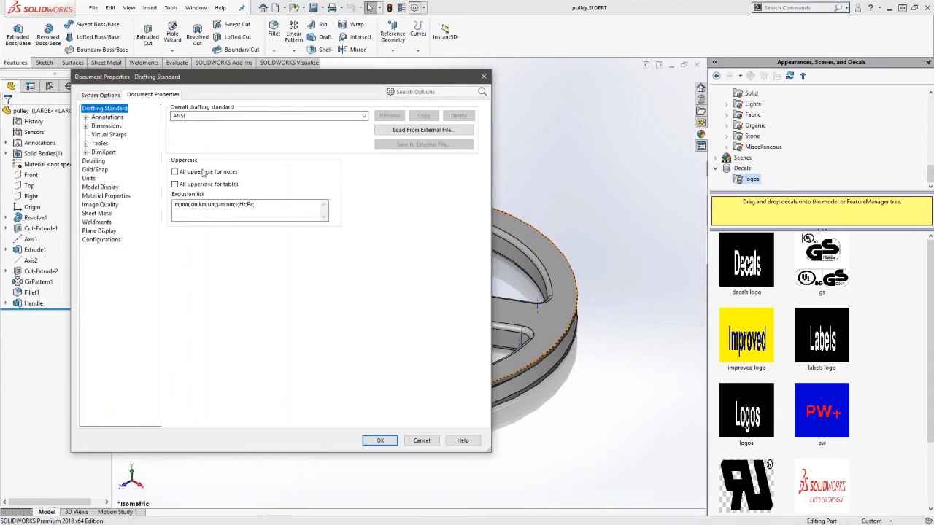
{"action": "left_click", "coordinate": [99, 204]}
{"action": "left_click", "coordinate": [312, 123]}
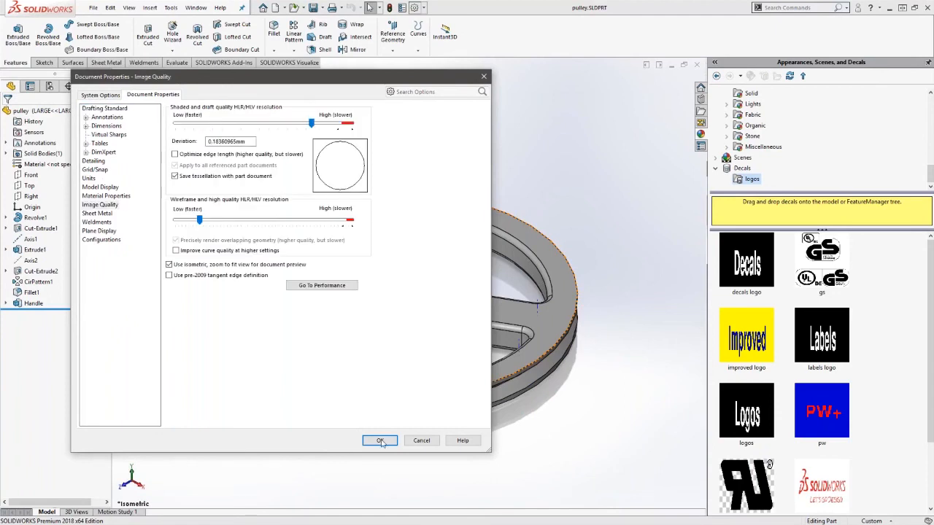
{"action": "left_click", "coordinate": [380, 441]}
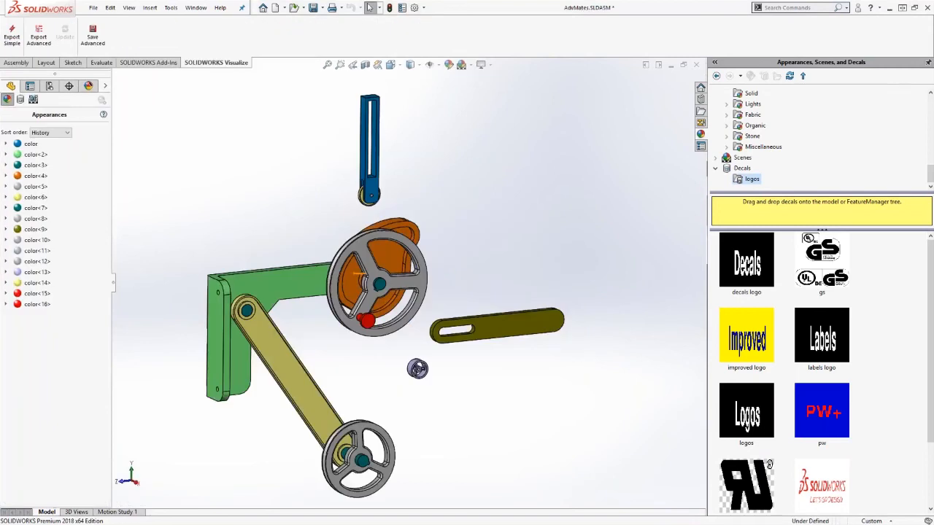
Step: Open the small pulley part to adjust its image quality, and return to the AdvMates assembly to send it to Visualize
{"action": "left_click", "coordinate": [387, 442]}
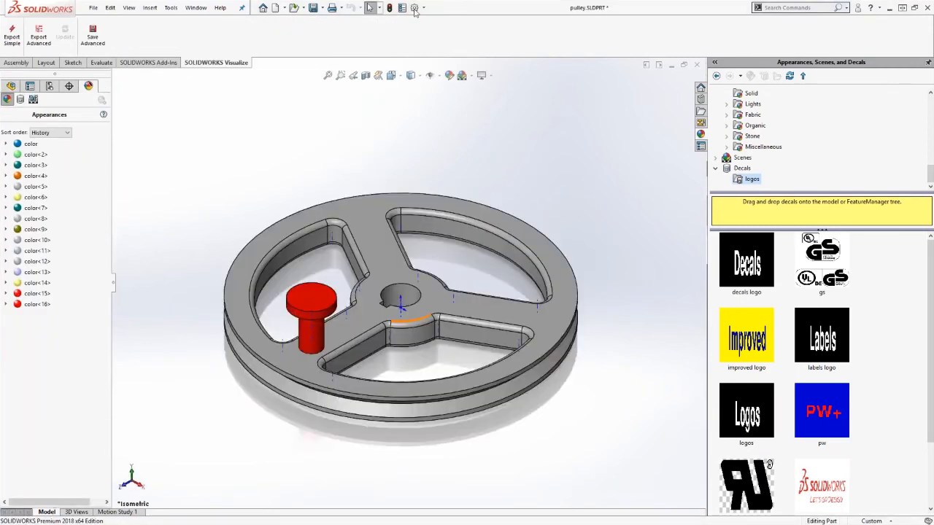
{"action": "left_click", "coordinate": [413, 8]}
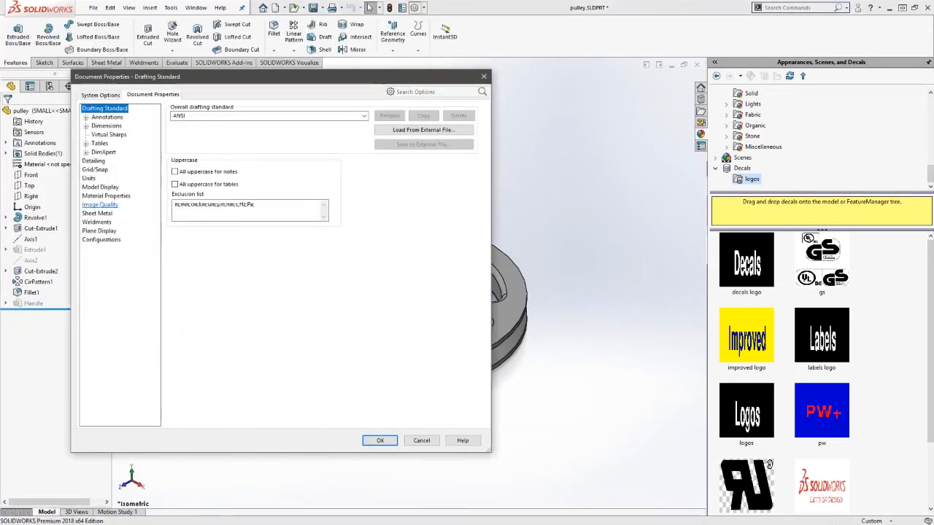
{"action": "left_click", "coordinate": [99, 204]}
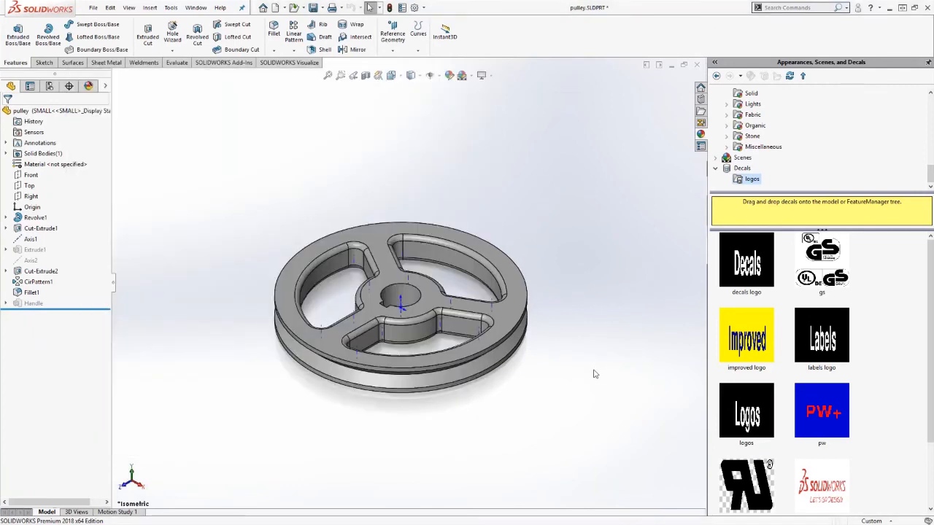
{"action": "key", "text": "ctrl+Tab"}
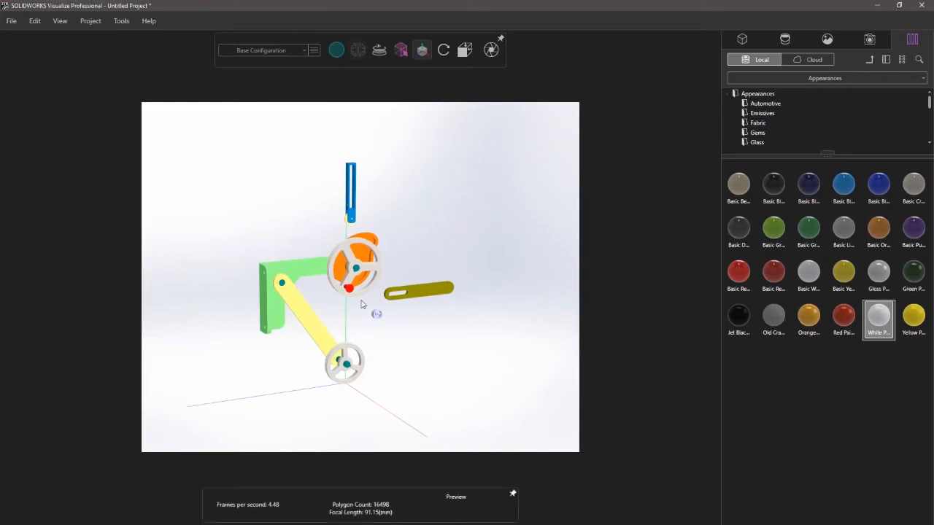
Step: In Visualize, examine the curved edges of the lower pulley and the yellow link's upper end up close, and return to an overall view
{"action": "scroll", "coordinate": [355, 267], "scroll_direction": "up", "scroll_amount": 3}
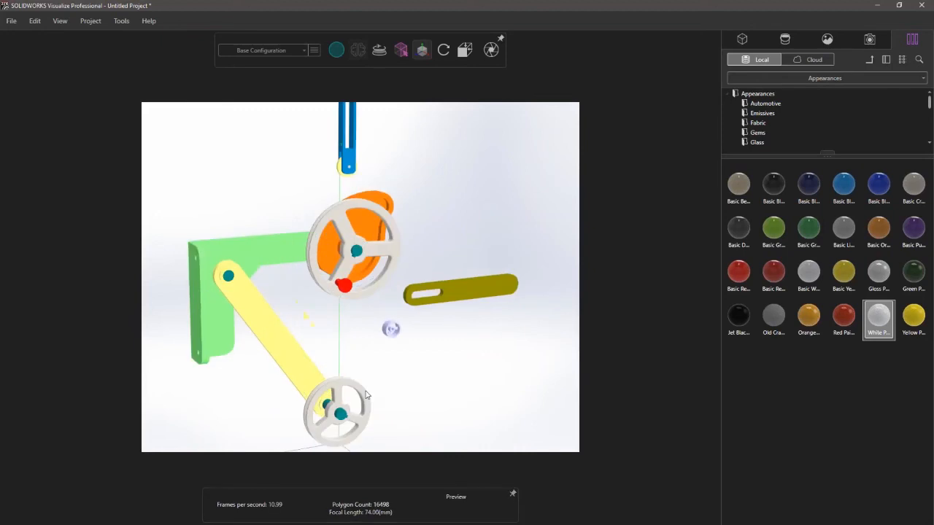
{"action": "scroll", "coordinate": [354, 337], "scroll_direction": "down", "scroll_amount": 1}
{"action": "scroll", "coordinate": [355, 337], "scroll_direction": "up", "scroll_amount": 4}
{"action": "scroll", "coordinate": [388, 334], "scroll_direction": "up", "scroll_amount": 4}
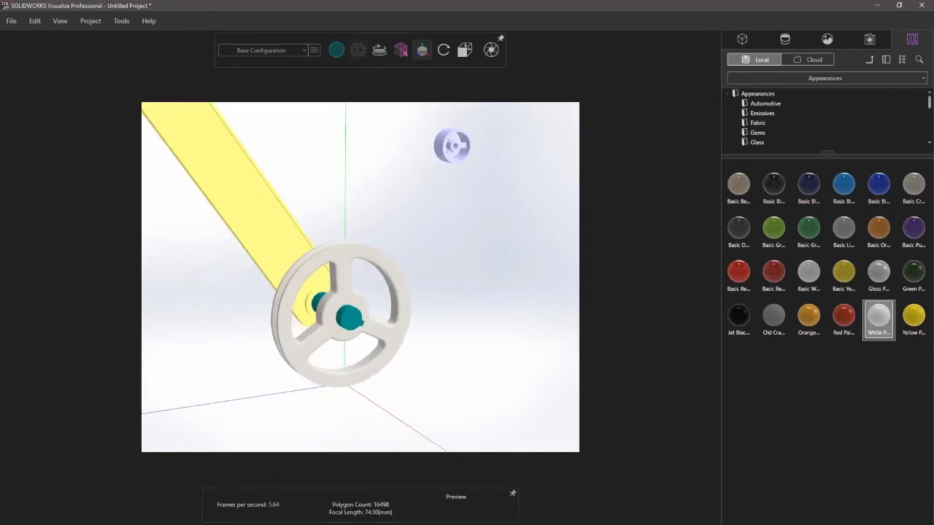
{"action": "scroll", "coordinate": [387, 334], "scroll_direction": "up", "scroll_amount": 2}
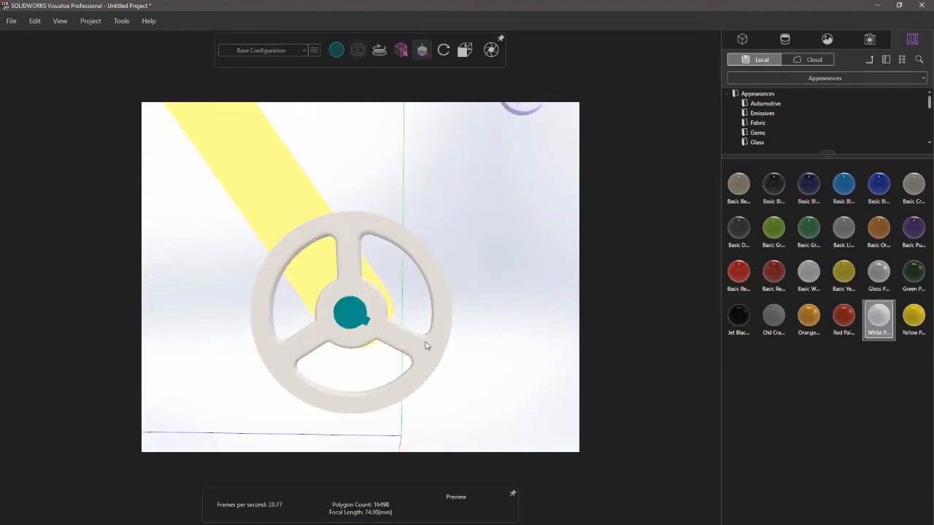
{"action": "scroll", "coordinate": [394, 341], "scroll_direction": "down", "scroll_amount": 5}
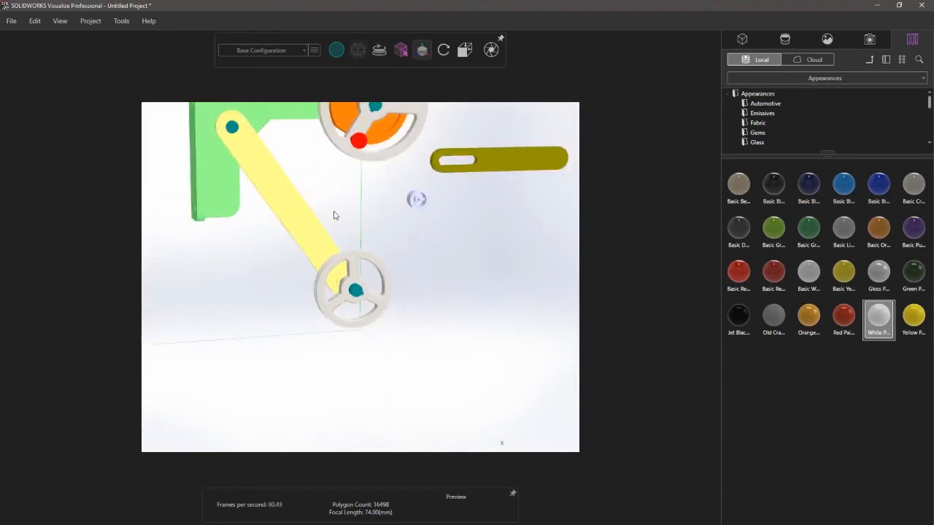
{"action": "scroll", "coordinate": [343, 218], "scroll_direction": "up", "scroll_amount": 5}
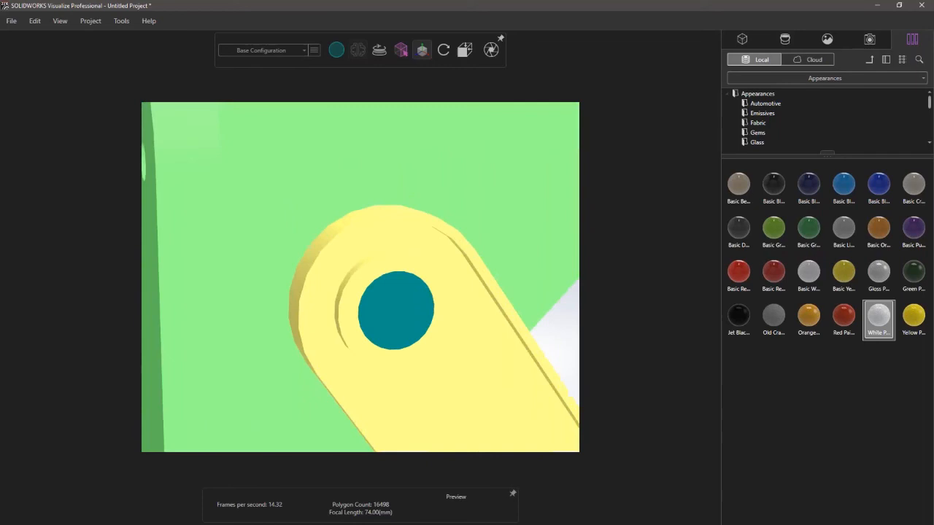
{"action": "middle_click_drag", "start_coordinate": [334, 274], "coordinate": [283, 217]}
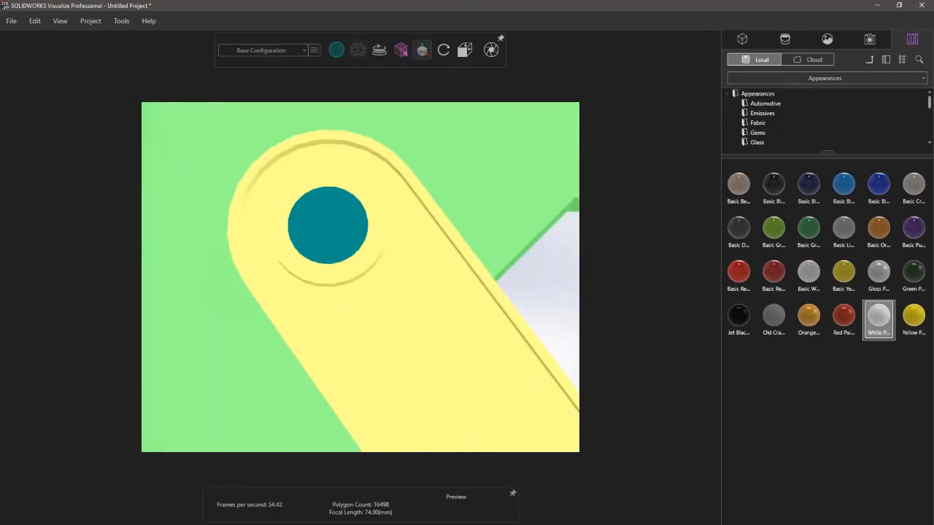
{"action": "scroll", "coordinate": [483, 348], "scroll_direction": "down", "scroll_amount": 5}
{"action": "scroll", "coordinate": [483, 348], "scroll_direction": "down", "scroll_amount": 5}
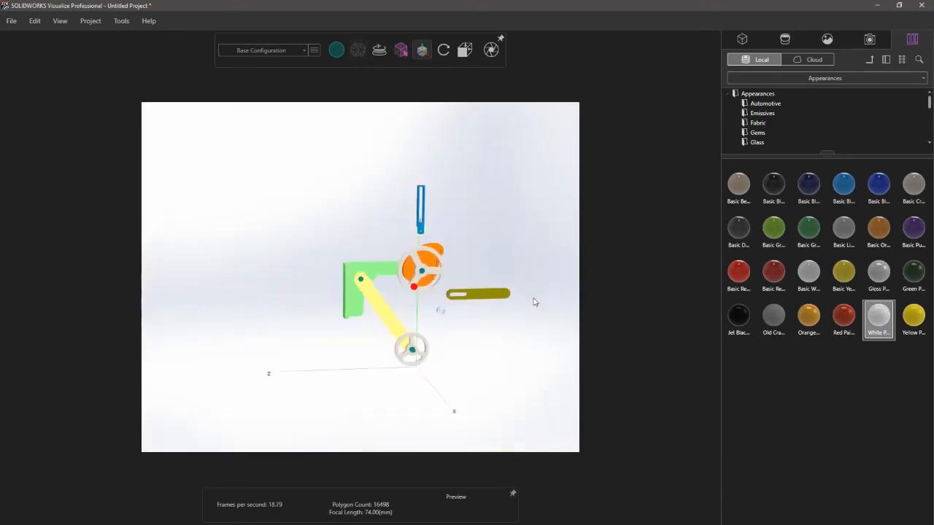
{"action": "scroll", "coordinate": [533, 302], "scroll_direction": "up", "scroll_amount": 1}
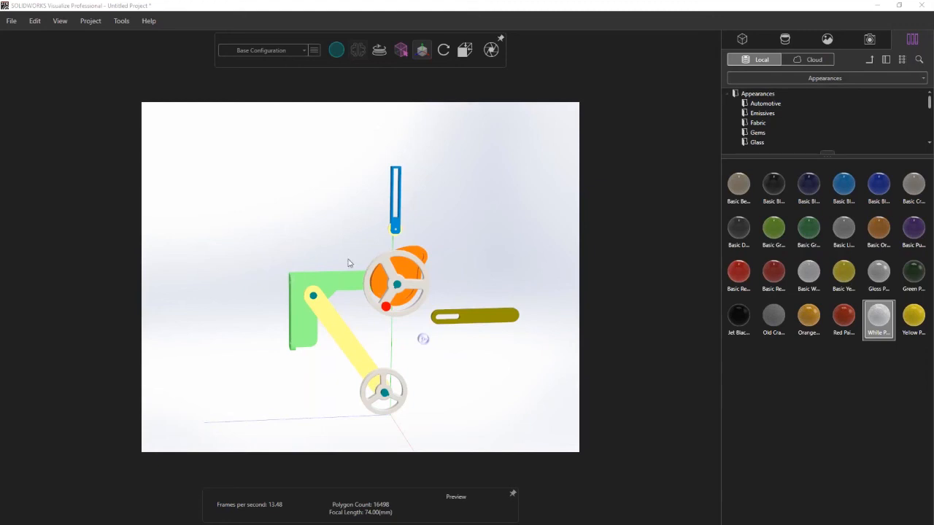
{"action": "middle_click_drag", "start_coordinate": [348, 263], "coordinate": [449, 272]}
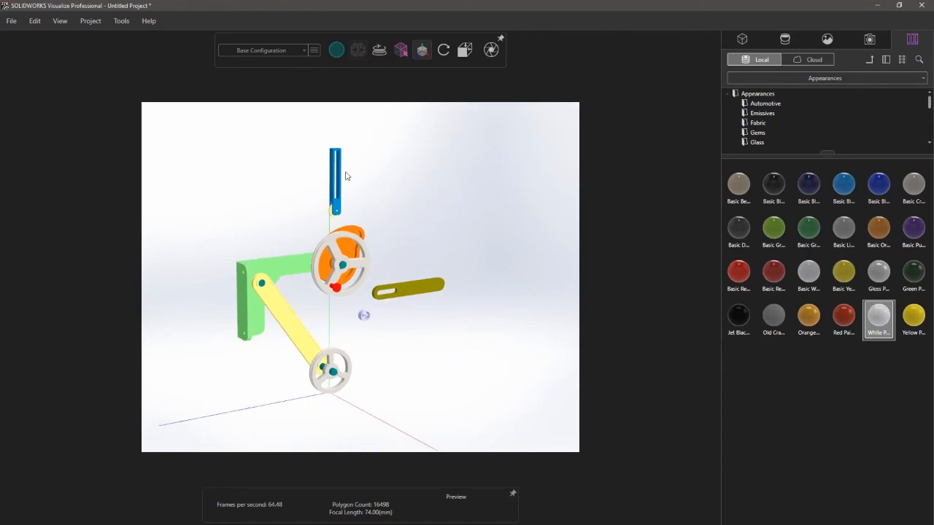
Step: Switch the render mode to Fast and turn on the denoiser
{"action": "mouse_move", "coordinate": [344, 52]}
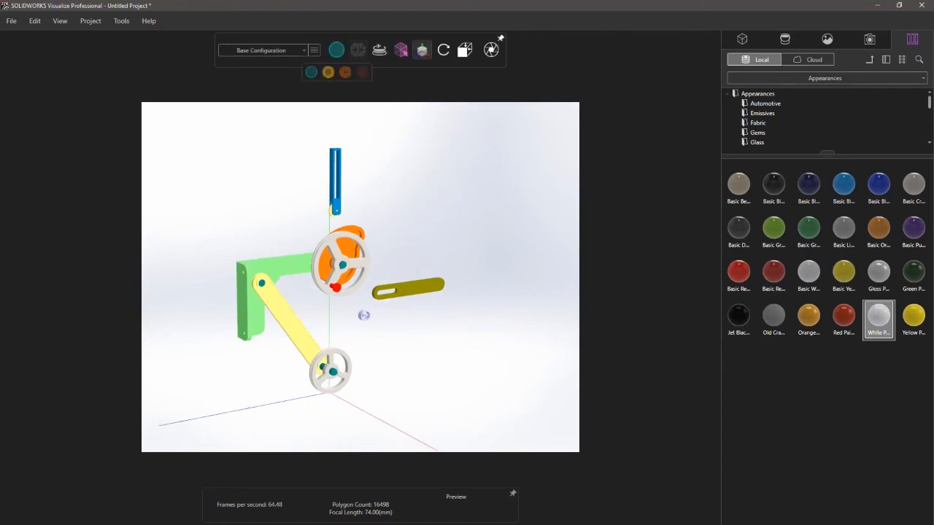
{"action": "left_click", "coordinate": [328, 72]}
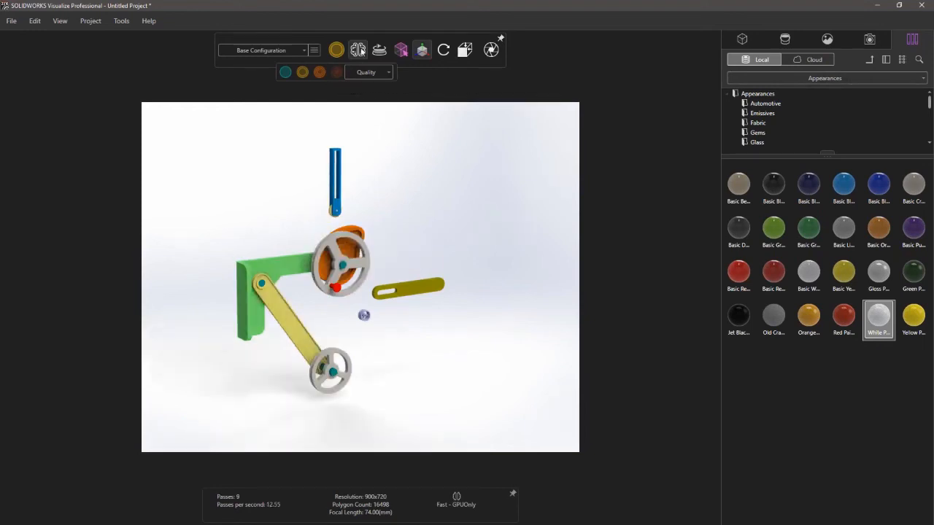
{"action": "mouse_move", "coordinate": [367, 54]}
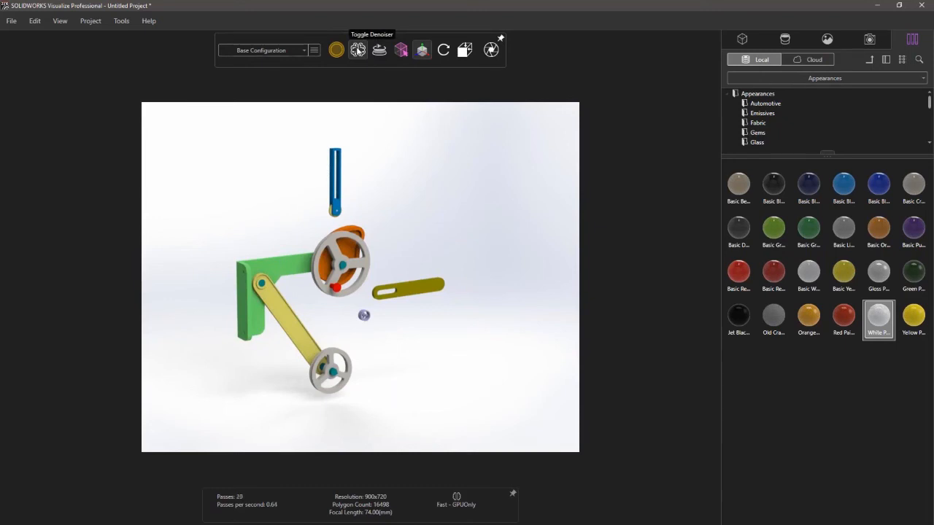
{"action": "mouse_move", "coordinate": [358, 52]}
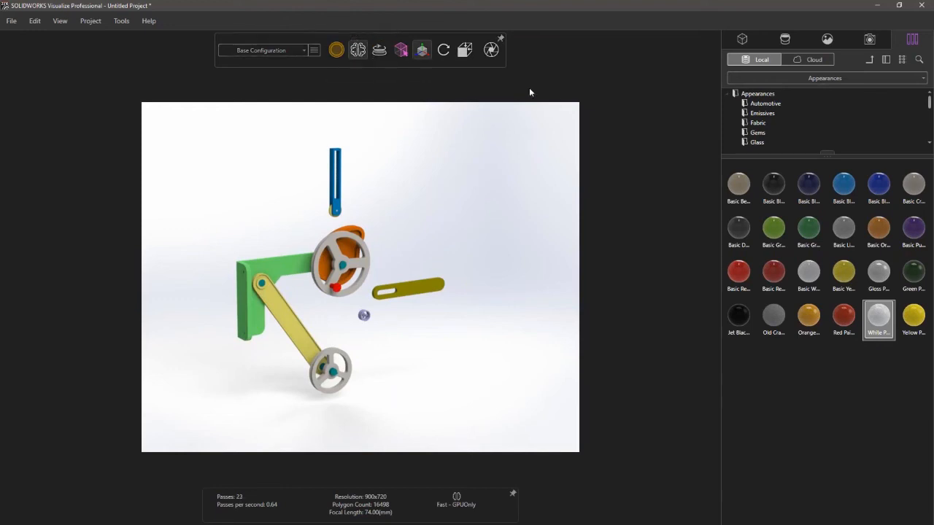
{"action": "left_click", "coordinate": [358, 50]}
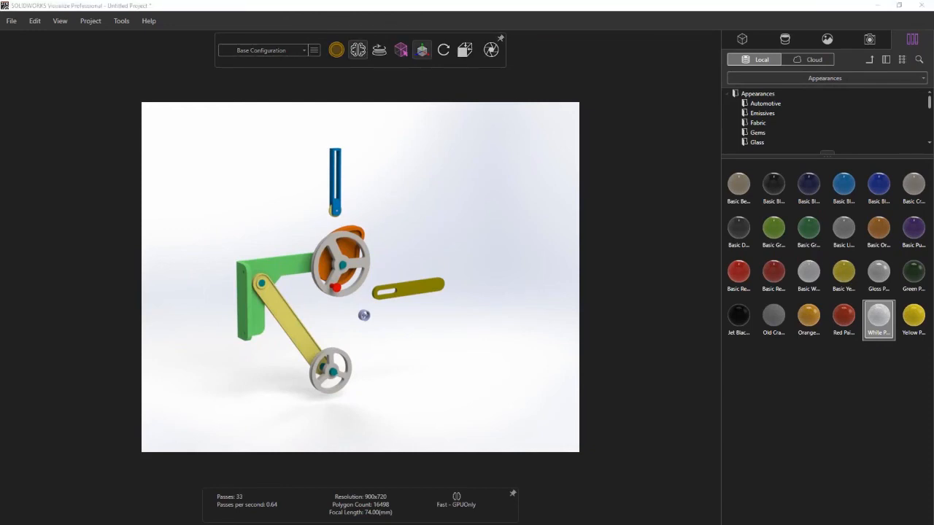
Step: Switch to the presentation to review the Image Quality Example slide on reducing polygons, and return to Visualize
{"action": "key", "text": "alt+Tab"}
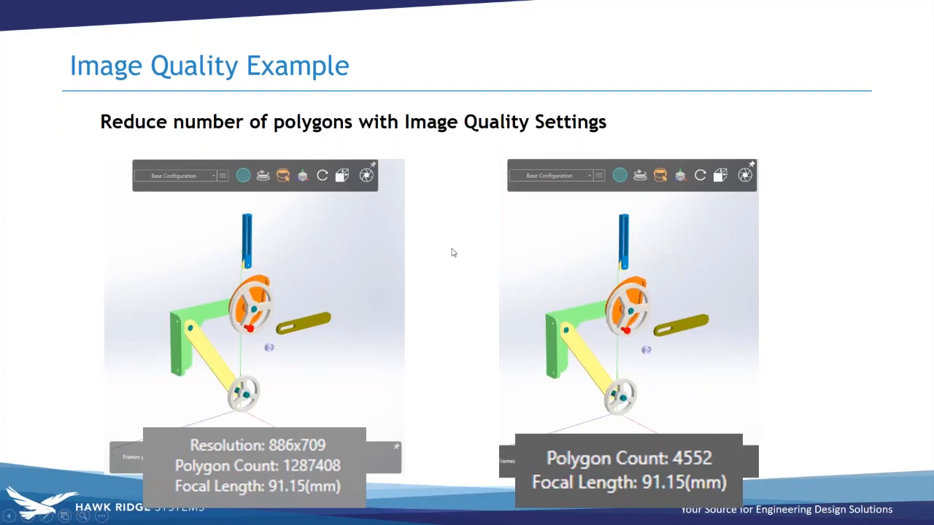
{"action": "left_click", "coordinate": [620, 249]}
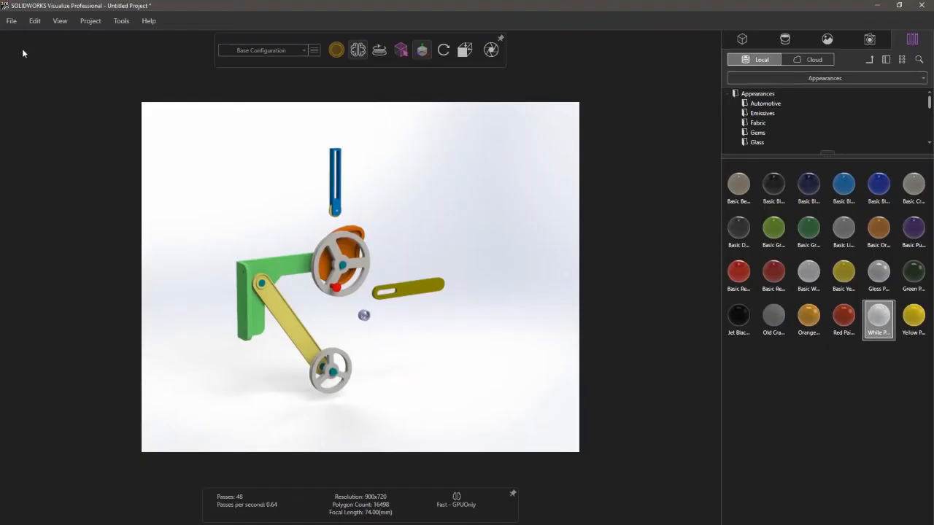
Step: Discard the current project's changes and browse to the Case Study folder of Lesson07 in the Assembly Modeling training files on drive D
{"action": "left_click", "coordinate": [10, 20]}
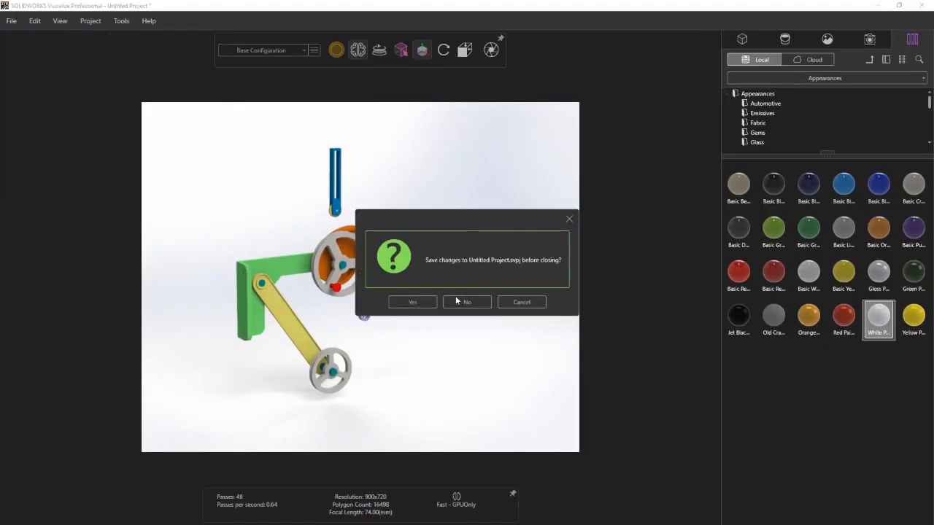
{"action": "left_click", "coordinate": [465, 301]}
{"action": "scroll", "coordinate": [190, 217], "scroll_direction": "down", "scroll_amount": 1}
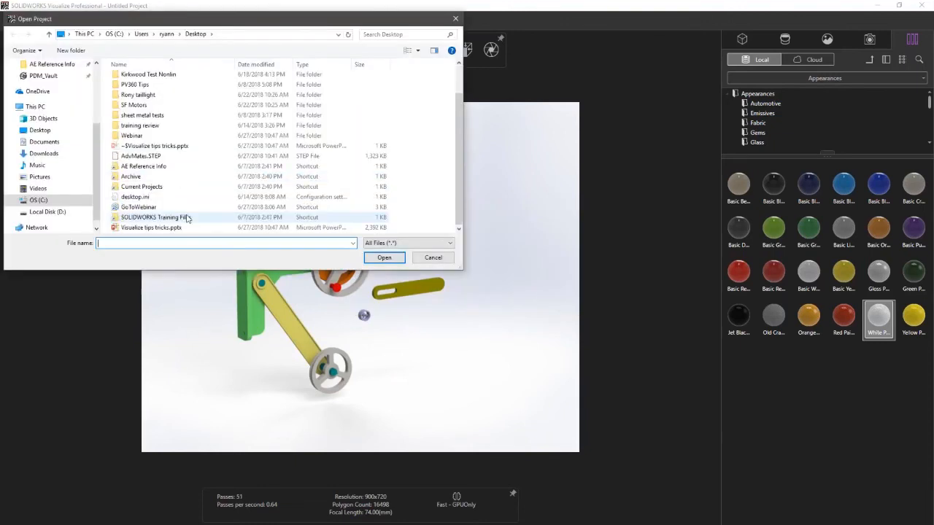
{"action": "scroll", "coordinate": [197, 229], "scroll_direction": "up", "scroll_amount": 1}
{"action": "scroll", "coordinate": [160, 157], "scroll_direction": "down", "scroll_amount": 1}
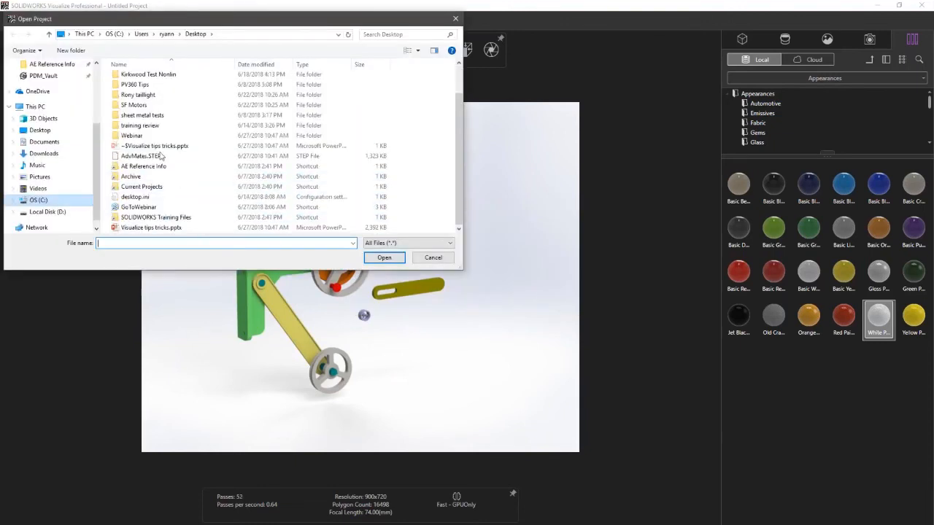
{"action": "left_click", "coordinate": [48, 211]}
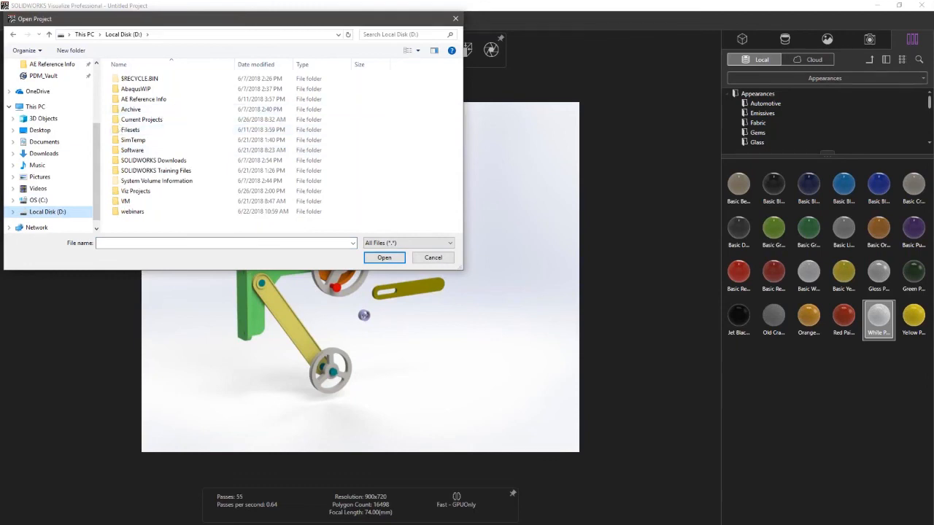
{"action": "scroll", "coordinate": [66, 104], "scroll_direction": "up", "scroll_amount": 2}
{"action": "left_click", "coordinate": [65, 100]}
{"action": "double_click", "coordinate": [157, 79]}
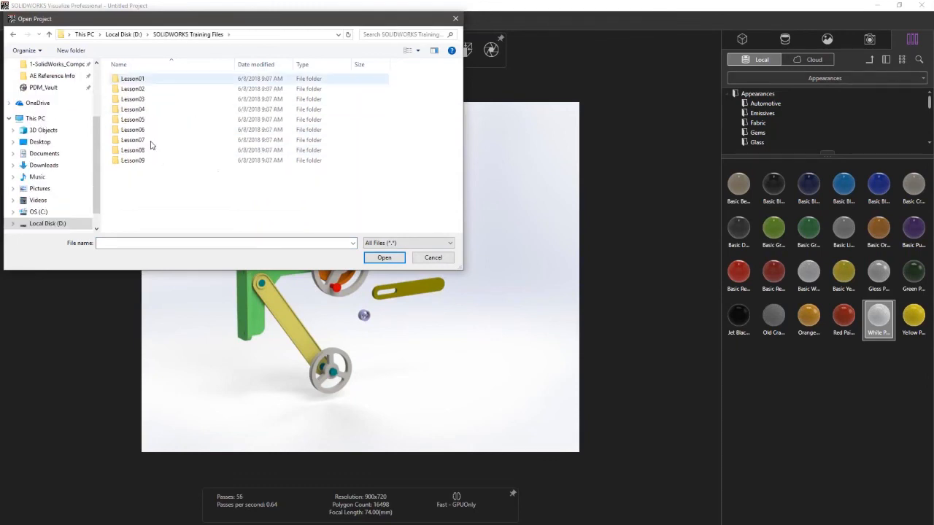
{"action": "double_click", "coordinate": [157, 140]}
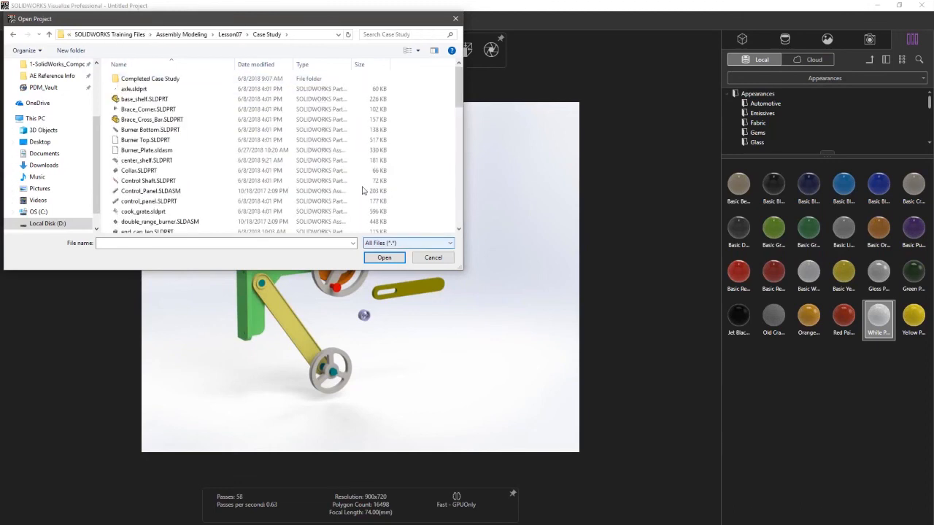
Step: Filter the file list to SOLIDWORKS assemblies and open Full_Grill_Assembly.SLDASM
{"action": "scroll", "coordinate": [362, 191], "scroll_direction": "down", "scroll_amount": 10}
{"action": "left_click", "coordinate": [409, 243]}
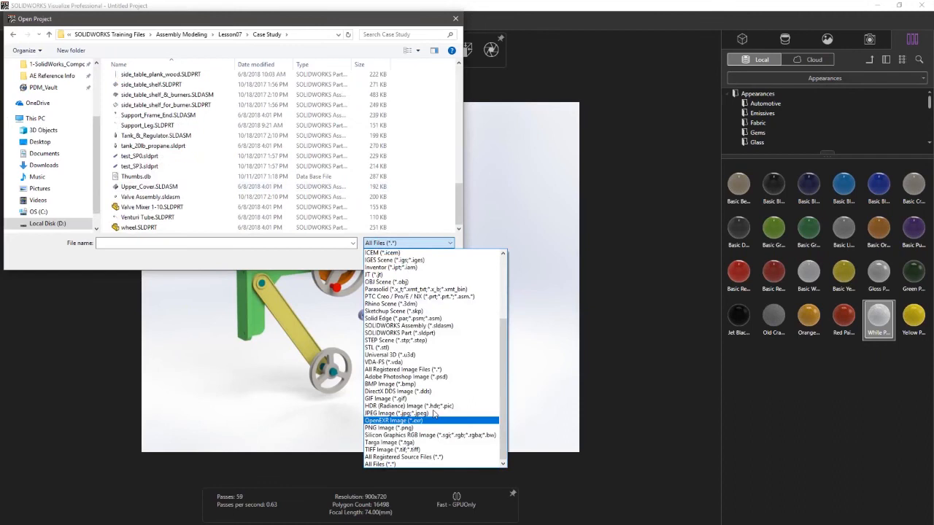
{"action": "scroll", "coordinate": [435, 414], "scroll_direction": "up", "scroll_amount": 5}
{"action": "scroll", "coordinate": [443, 342], "scroll_direction": "down", "scroll_amount": 1}
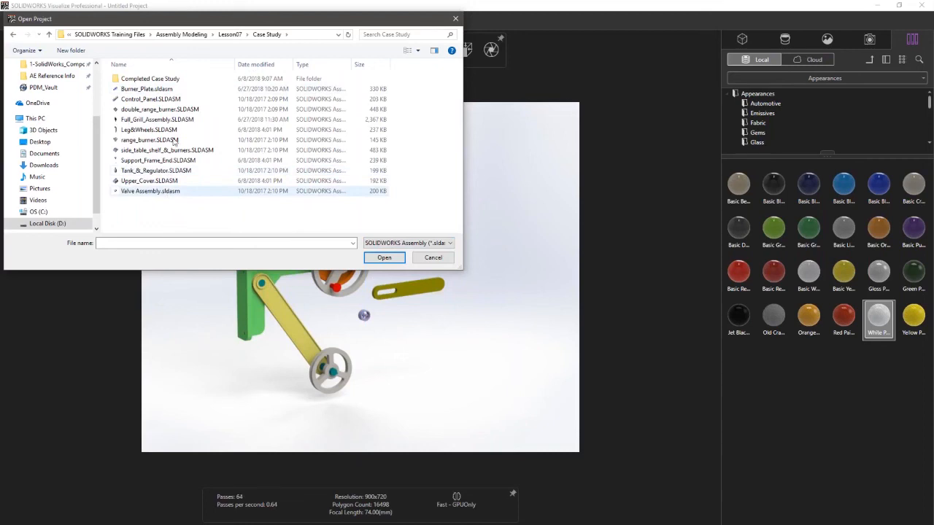
{"action": "left_click", "coordinate": [157, 119]}
{"action": "left_click", "coordinate": [395, 257]}
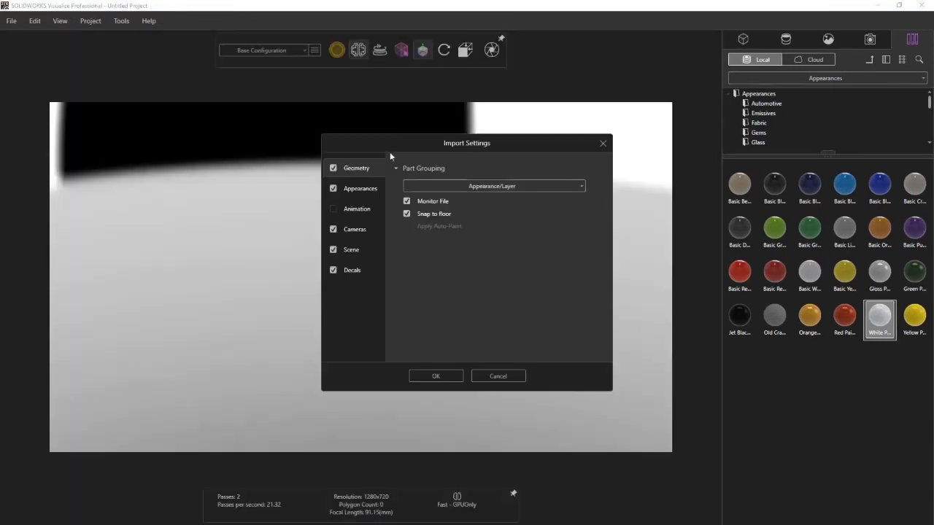
Step: Import the grill assembly with its part grouping set to Retain Structure
{"action": "left_click", "coordinate": [397, 182]}
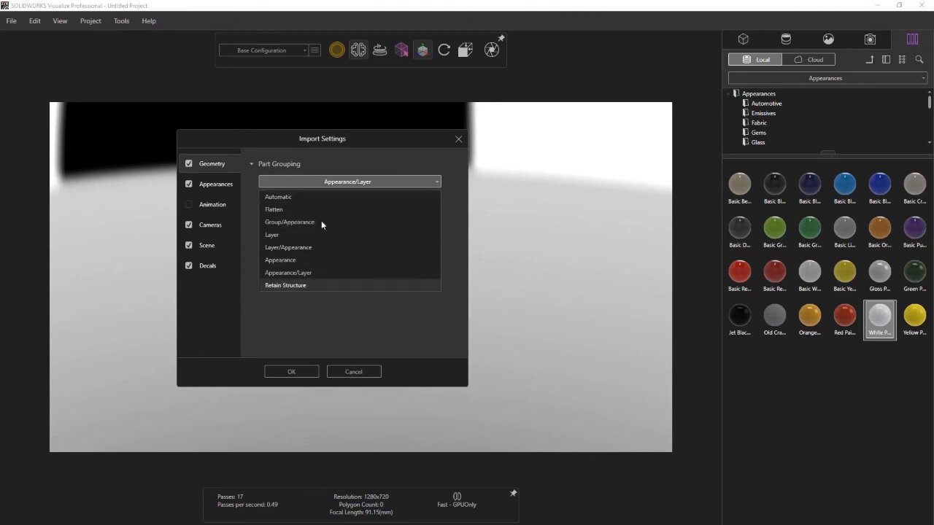
{"action": "key", "text": "Return"}
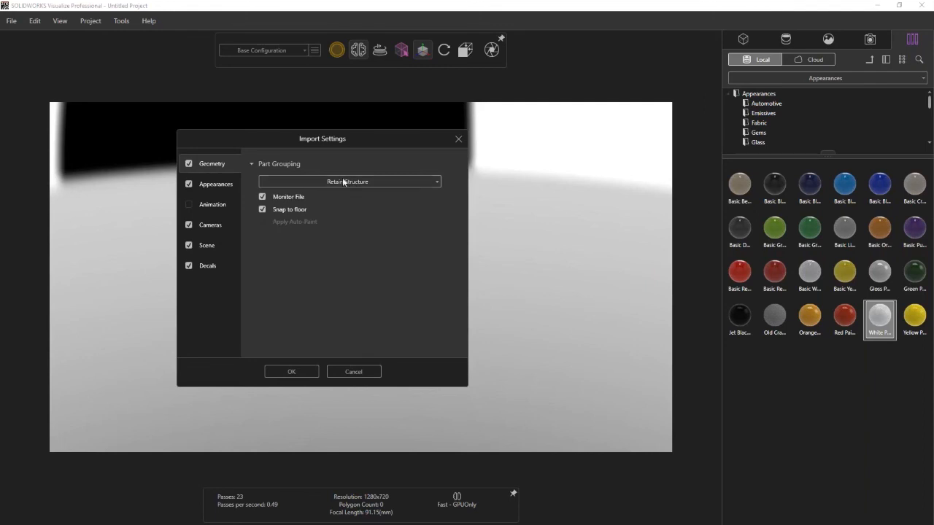
{"action": "left_click", "coordinate": [284, 374]}
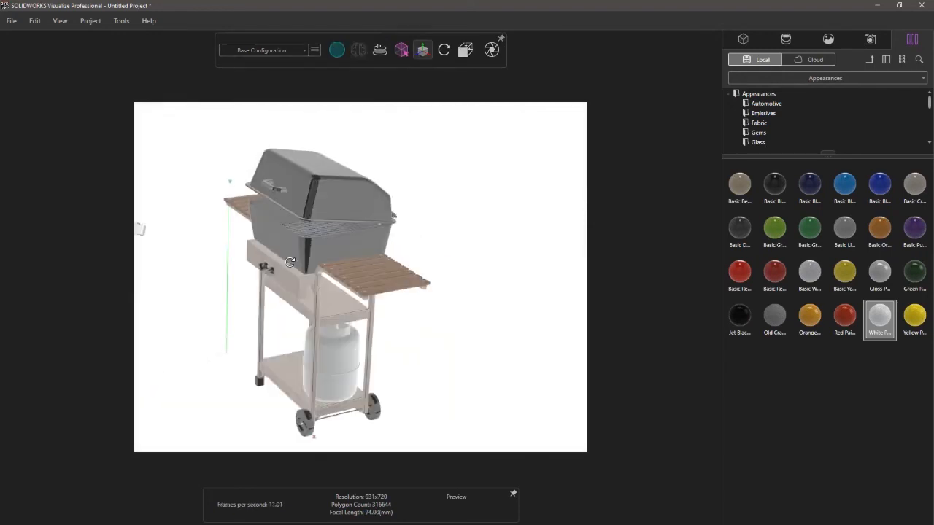
Step: Inspect the imported grill, and expand Full_Grill_Assembly in the model tree to review its components
{"action": "middle_click_drag", "start_coordinate": [324, 228], "coordinate": [229, 271]}
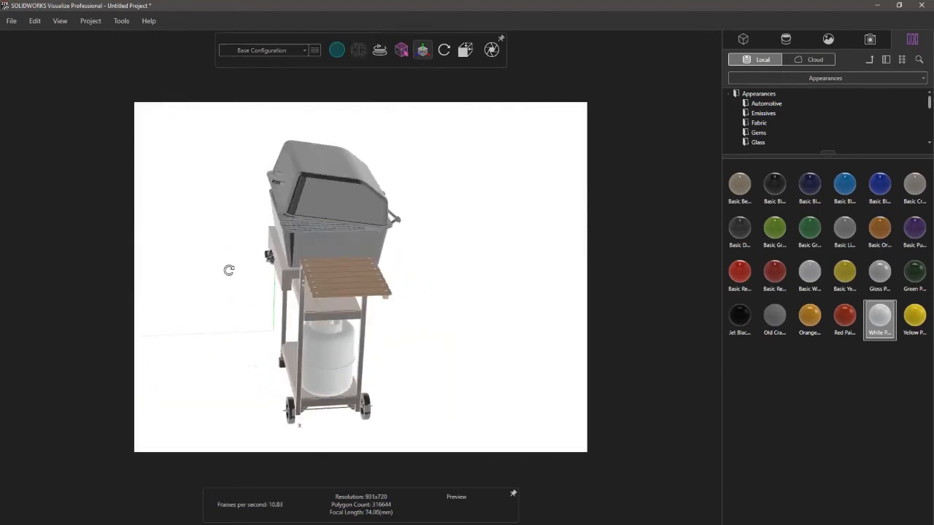
{"action": "middle_click_drag", "start_coordinate": [285, 267], "coordinate": [379, 248]}
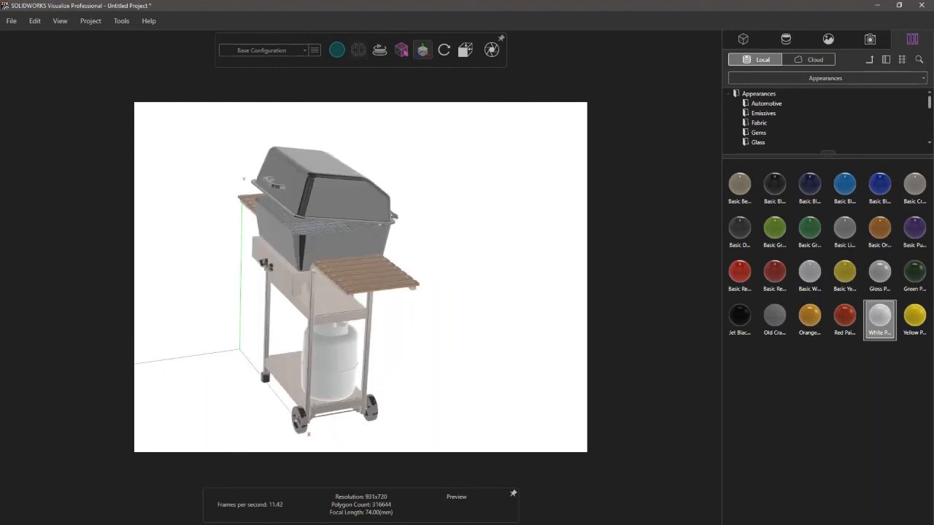
{"action": "left_click", "coordinate": [743, 39]}
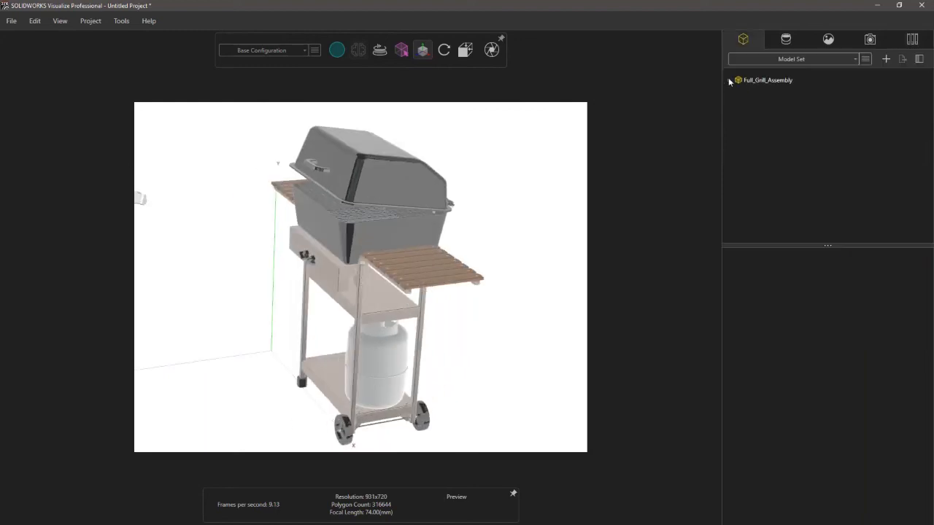
{"action": "left_click", "coordinate": [729, 81]}
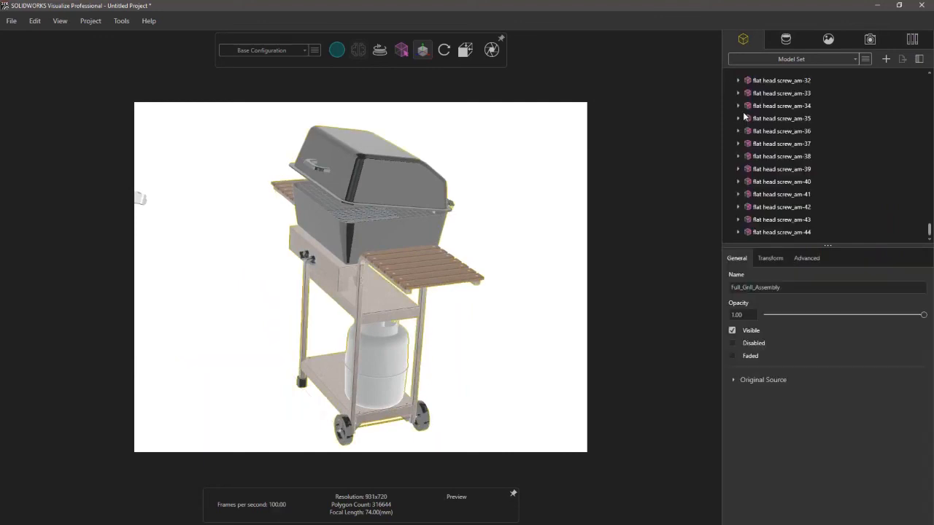
{"action": "scroll", "coordinate": [744, 117], "scroll_direction": "up", "scroll_amount": 5}
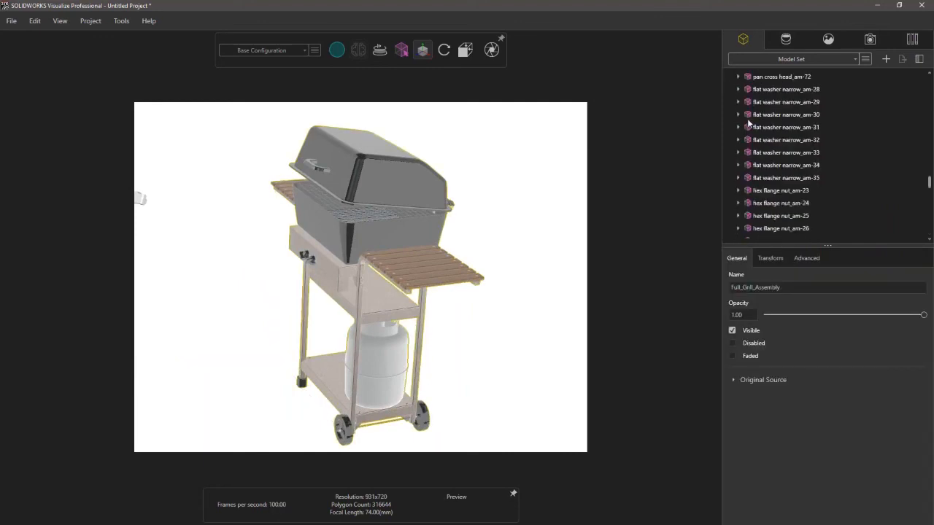
{"action": "scroll", "coordinate": [745, 120], "scroll_direction": "up", "scroll_amount": 10}
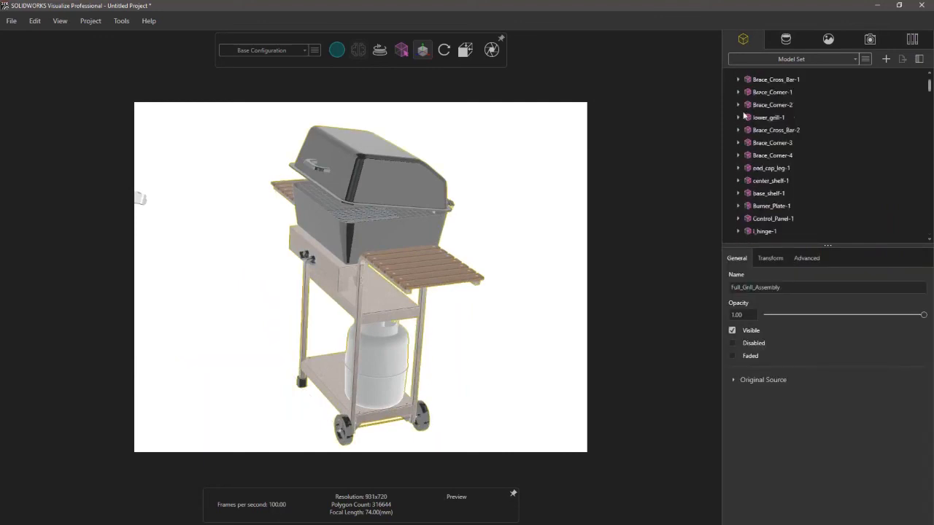
{"action": "scroll", "coordinate": [744, 115], "scroll_direction": "up", "scroll_amount": 2}
Step: Expand Leg&Wheels-1 in the model tree through Support_Frame_End-1 and Support_Leg-1 down to the faces of Body-0
{"action": "left_click", "coordinate": [737, 105]}
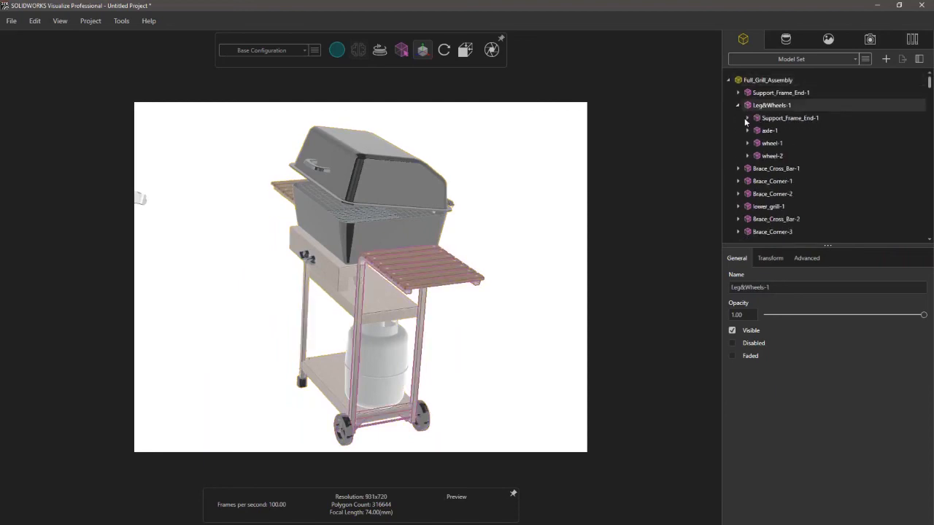
{"action": "left_click", "coordinate": [747, 118]}
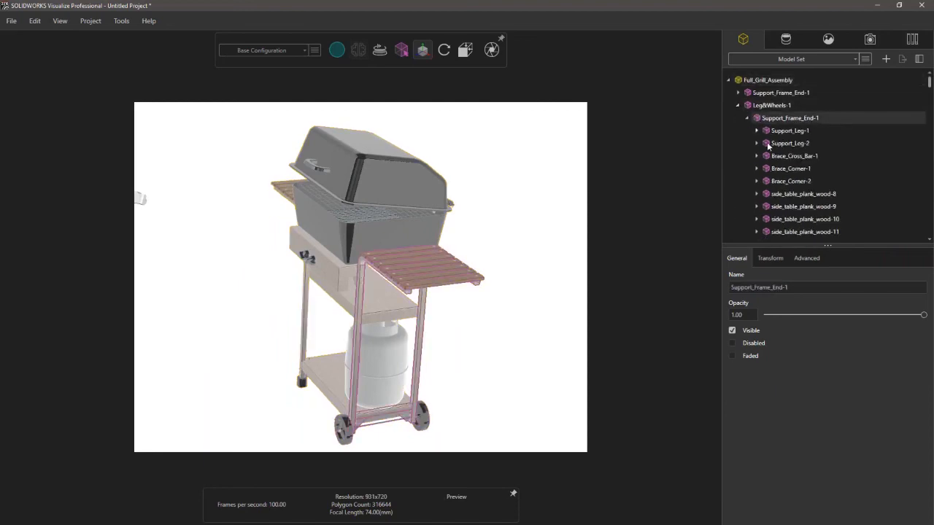
{"action": "left_click", "coordinate": [756, 130]}
{"action": "left_click", "coordinate": [765, 144]}
Step: Select individual faces of the support leg's body, from Face-0 to Face-5, to examine where each lies on the grill
{"action": "left_click", "coordinate": [796, 157]}
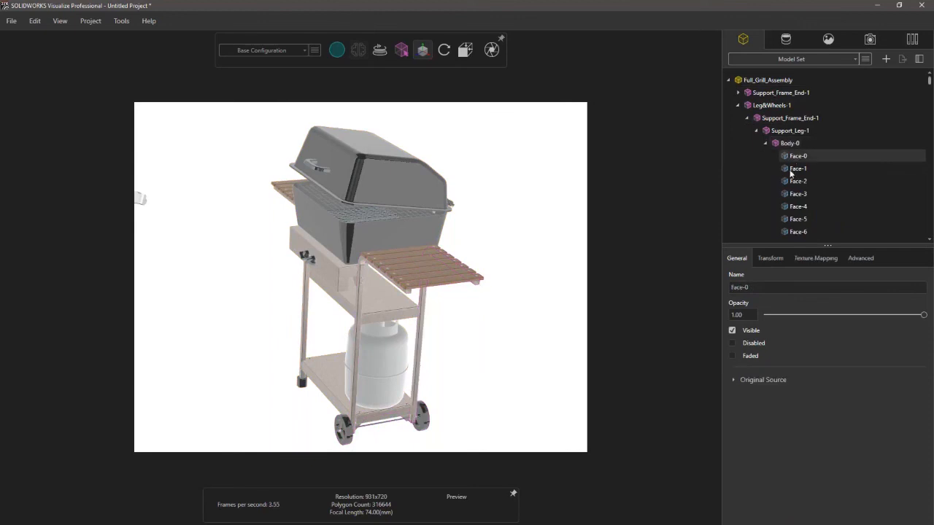
{"action": "left_click", "coordinate": [798, 181]}
{"action": "key", "text": "Down"}
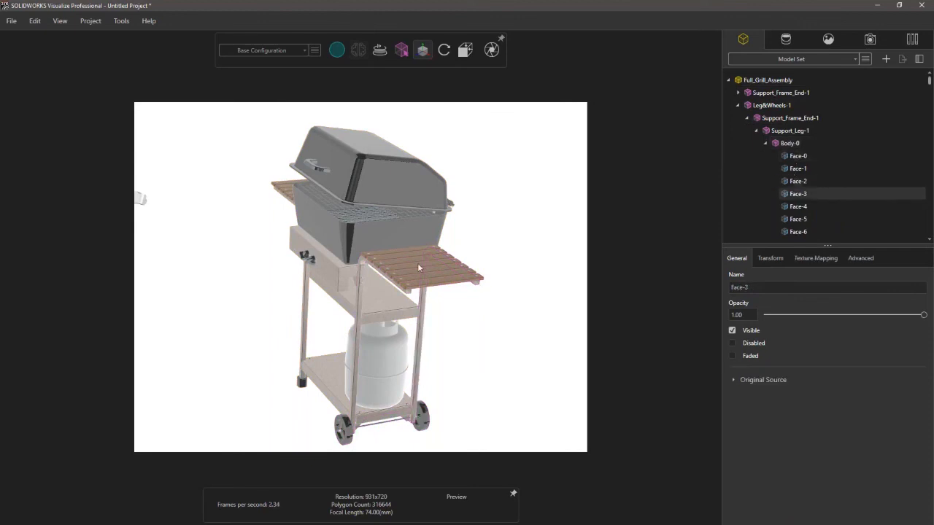
{"action": "scroll", "coordinate": [417, 263], "scroll_direction": "up", "scroll_amount": 5}
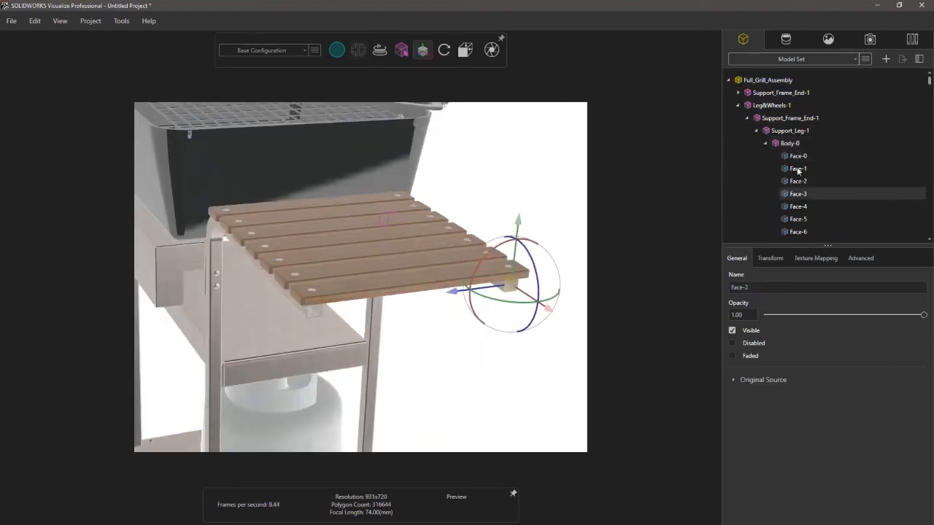
{"action": "left_click", "coordinate": [798, 169]}
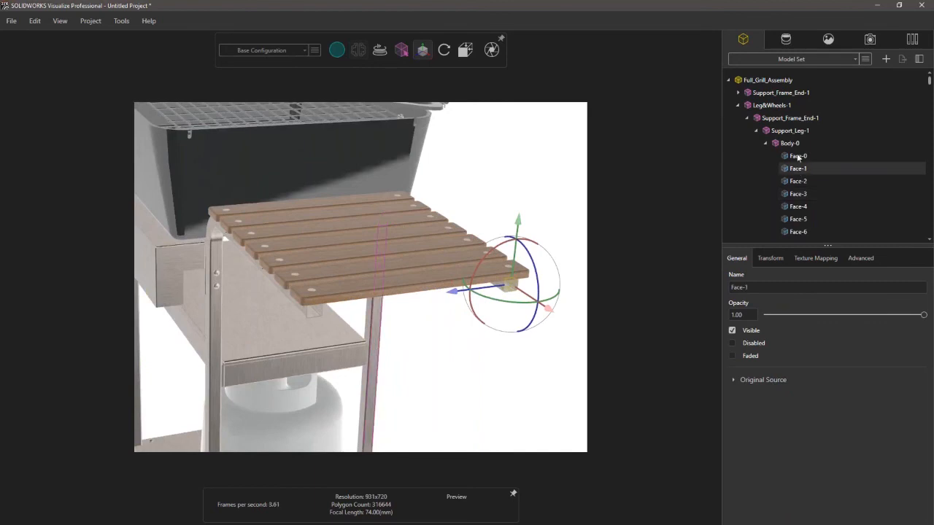
{"action": "left_click", "coordinate": [798, 206]}
{"action": "left_click", "coordinate": [798, 220]}
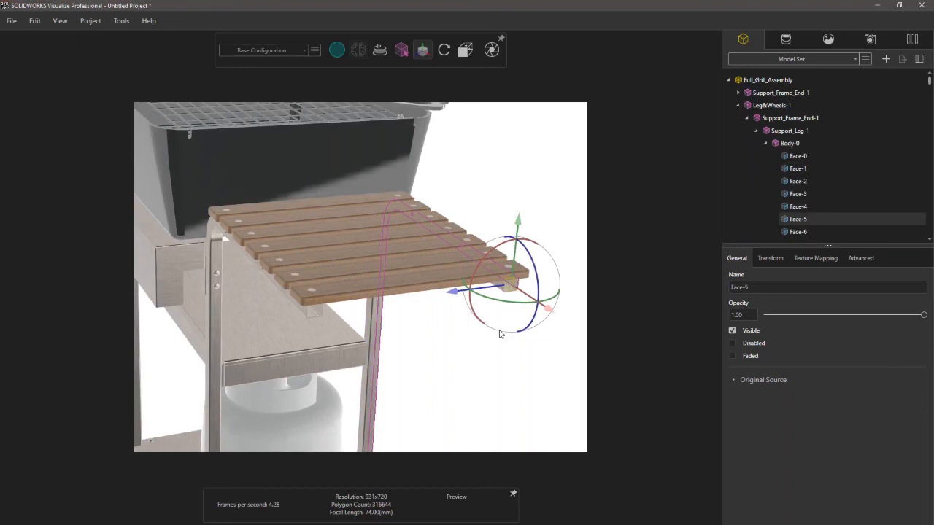
Step: Deselect the face, return to an overall view of the grill, and review the full list of faces under Body-0
{"action": "left_click", "coordinate": [452, 343]}
{"action": "left_click_drag", "start_coordinate": [403, 291], "coordinate": [271, 284]}
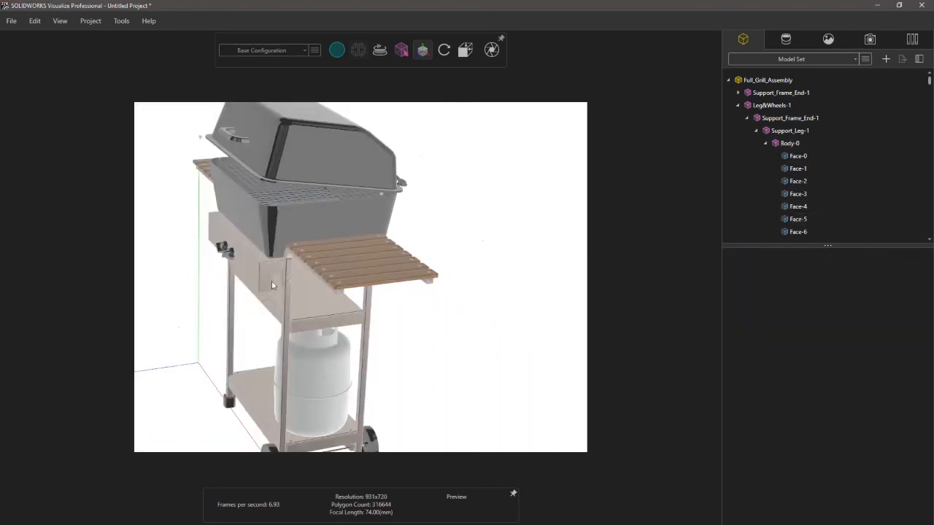
{"action": "middle_click_drag", "start_coordinate": [272, 285], "coordinate": [383, 510]}
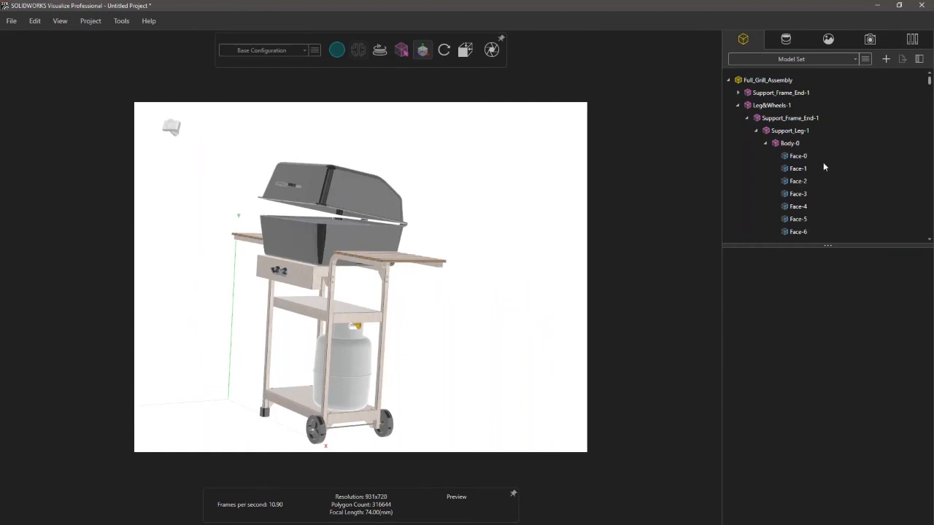
{"action": "scroll", "coordinate": [795, 155], "scroll_direction": "down", "scroll_amount": 15}
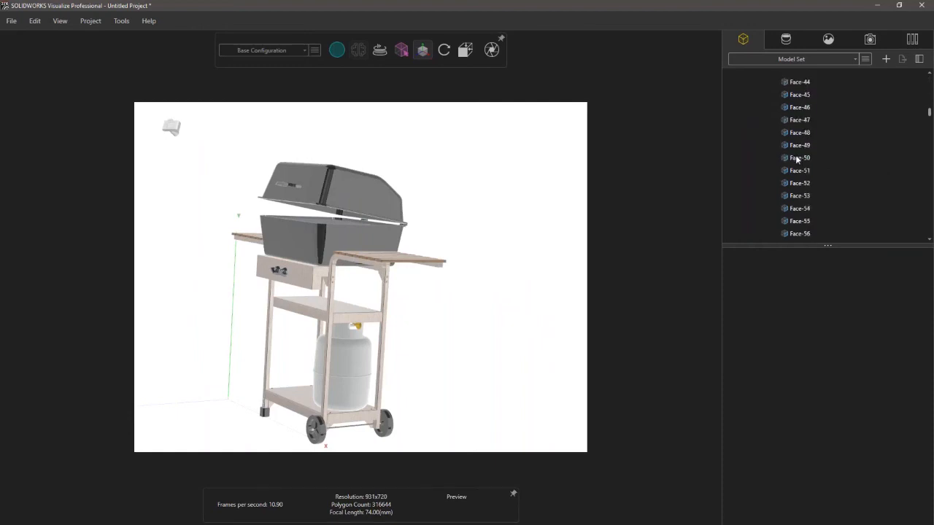
{"action": "scroll", "coordinate": [798, 156], "scroll_direction": "up", "scroll_amount": 2}
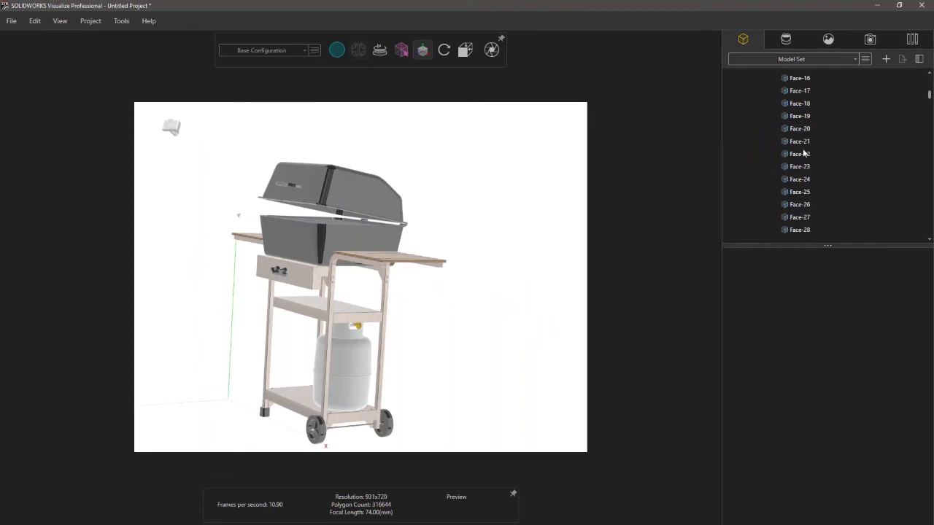
{"action": "scroll", "coordinate": [796, 152], "scroll_direction": "up", "scroll_amount": 15}
{"action": "scroll", "coordinate": [795, 151], "scroll_direction": "up", "scroll_amount": 2}
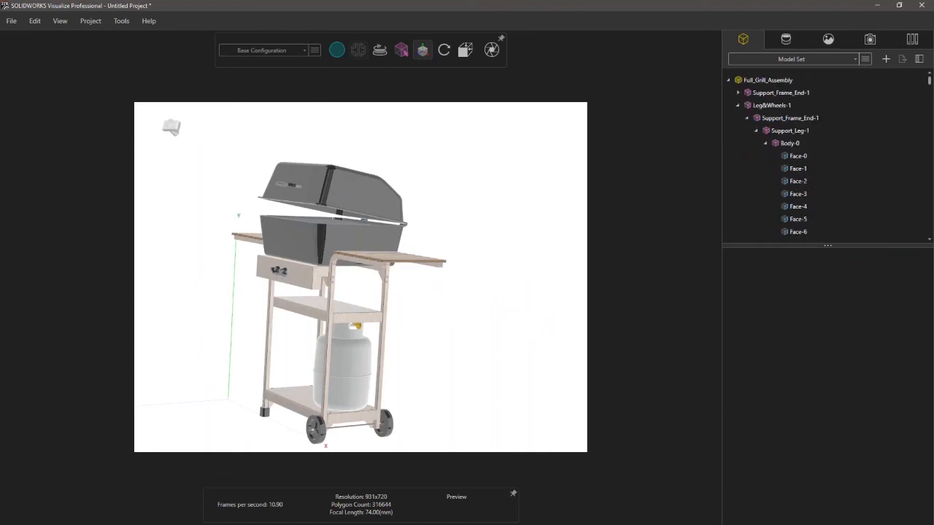
Step: Close the grill project without saving its changes
{"action": "left_click", "coordinate": [9, 22]}
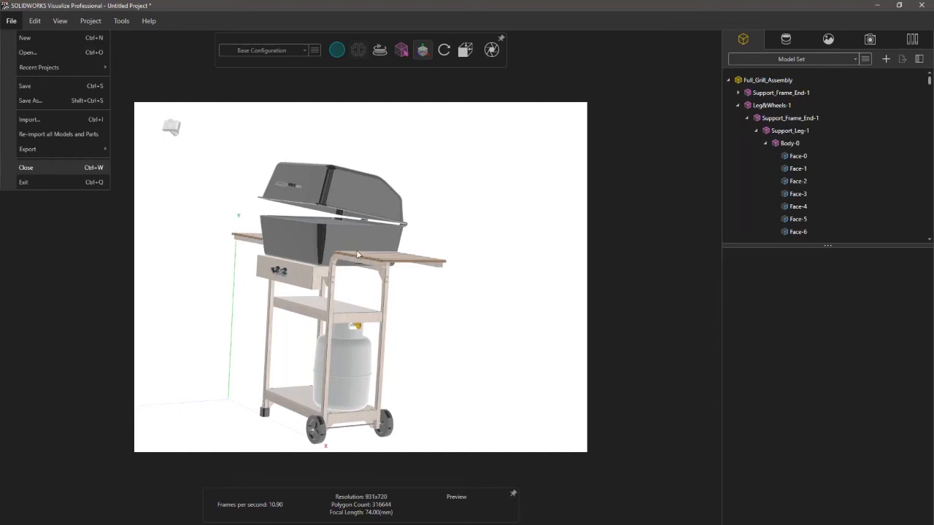
{"action": "key", "text": "ctrl+w"}
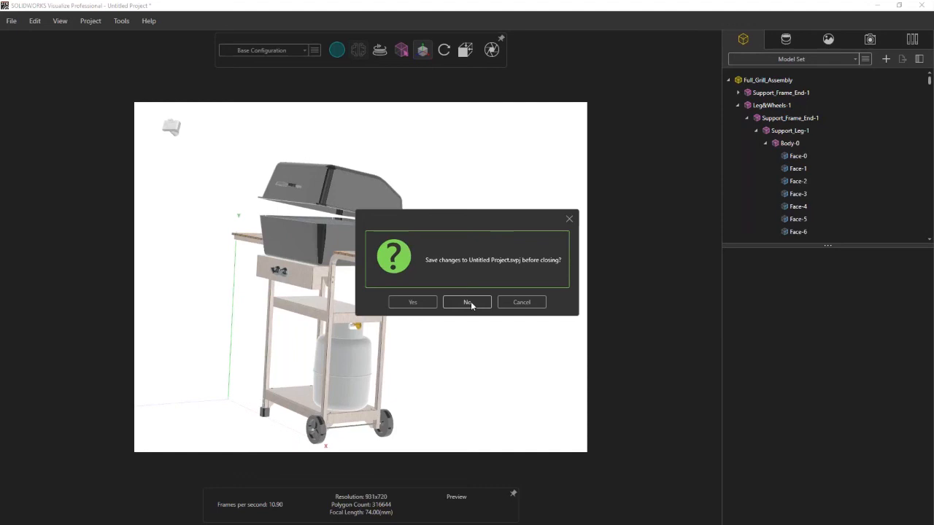
{"action": "left_click", "coordinate": [467, 302]}
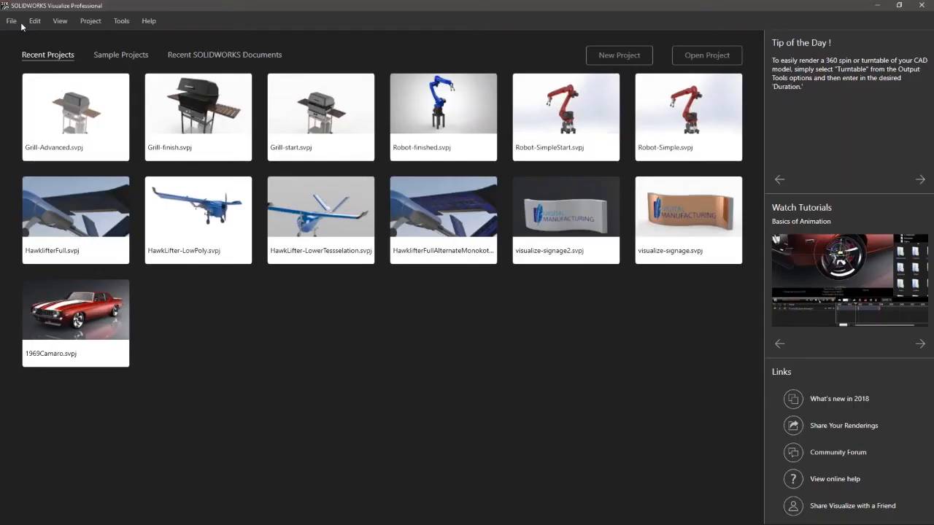
Step: Open AdvMates.STEP from the Desktop as a new project to reach its import settings
{"action": "left_click", "coordinate": [11, 20]}
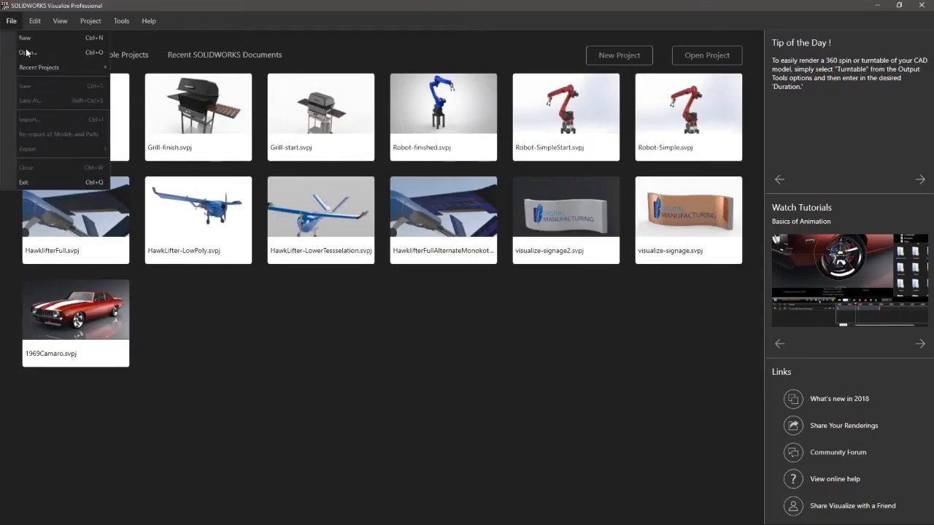
{"action": "left_click", "coordinate": [27, 52]}
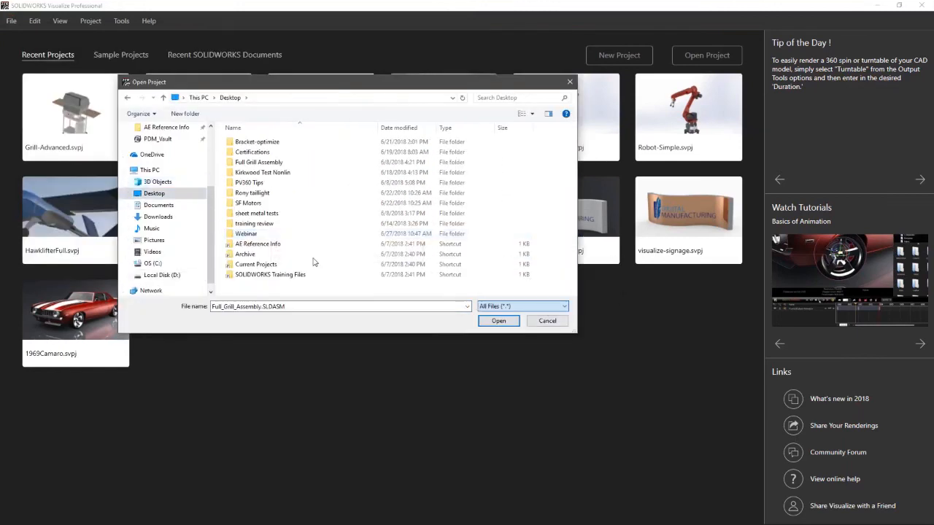
{"action": "left_click", "coordinate": [496, 321]}
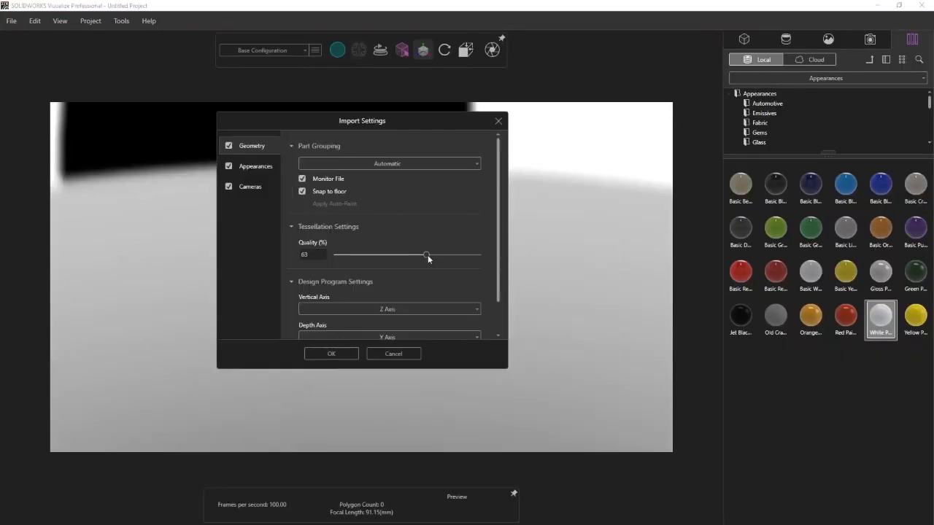
Step: Try several tessellation quality values in the import settings, including 21, 82 and 100 percent
{"action": "left_click", "coordinate": [373, 254]}
{"action": "left_click", "coordinate": [487, 253]}
{"action": "left_click", "coordinate": [366, 258]}
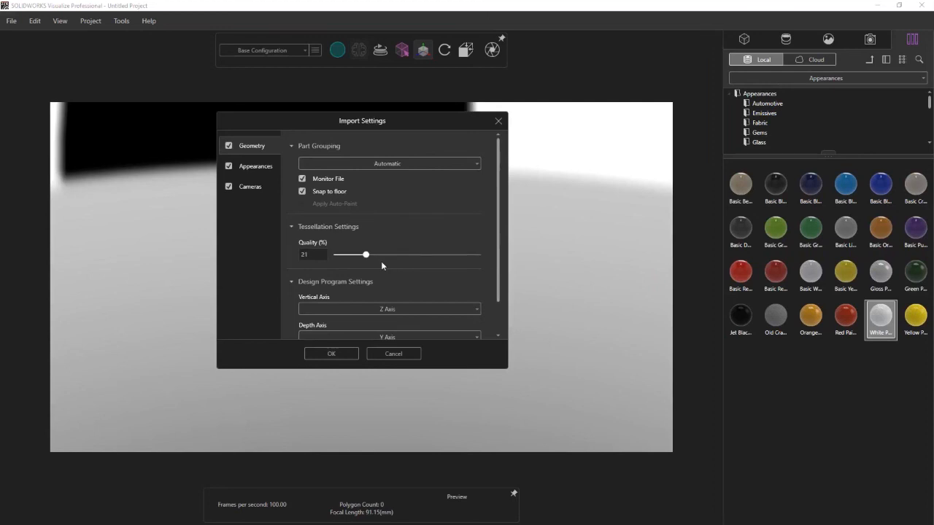
{"action": "left_click", "coordinate": [490, 250]}
{"action": "scroll", "coordinate": [497, 270], "scroll_direction": "down", "scroll_amount": 1}
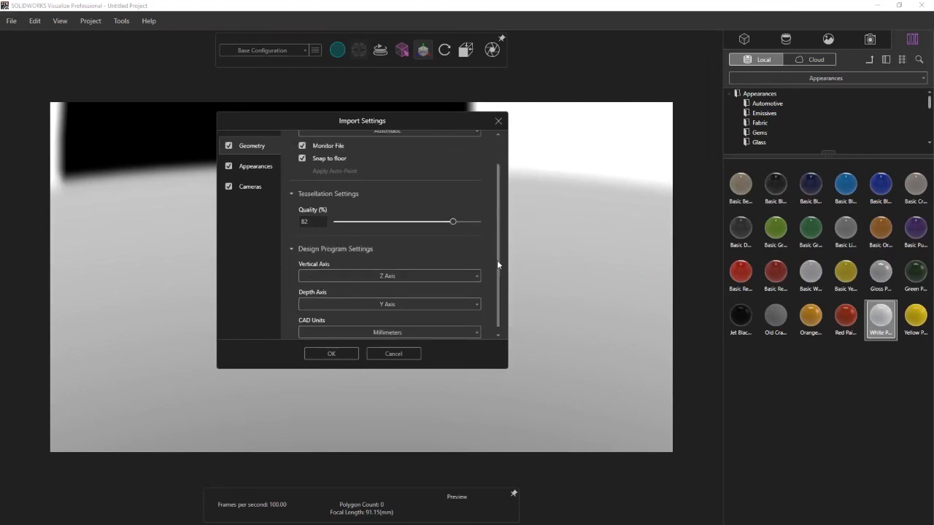
{"action": "scroll", "coordinate": [498, 262], "scroll_direction": "up", "scroll_amount": 1}
{"action": "left_click_drag", "start_coordinate": [453, 254], "coordinate": [541, 255]}
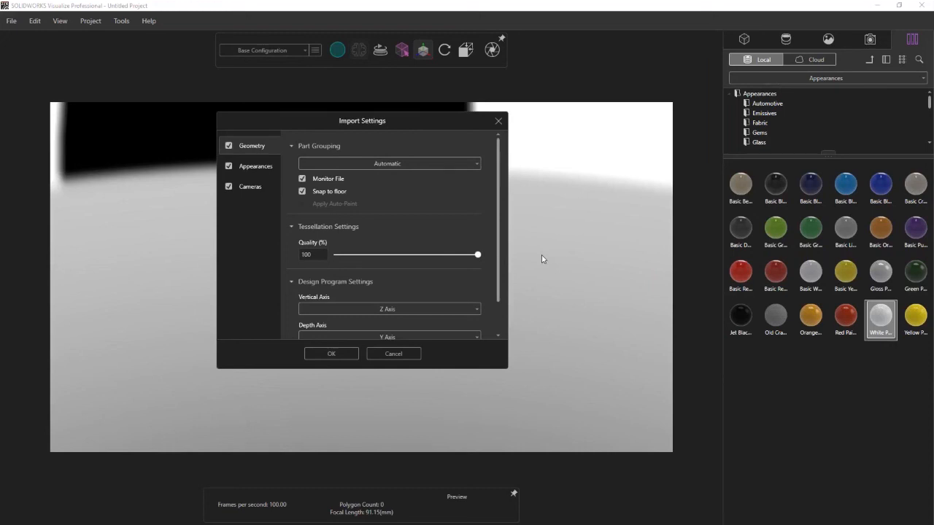
Step: Lower the tessellation quality to a mid-range value and import the assembly with Automatic part grouping
{"action": "left_click", "coordinate": [392, 255]}
{"action": "left_click", "coordinate": [407, 256]}
{"action": "key", "text": "Return"}
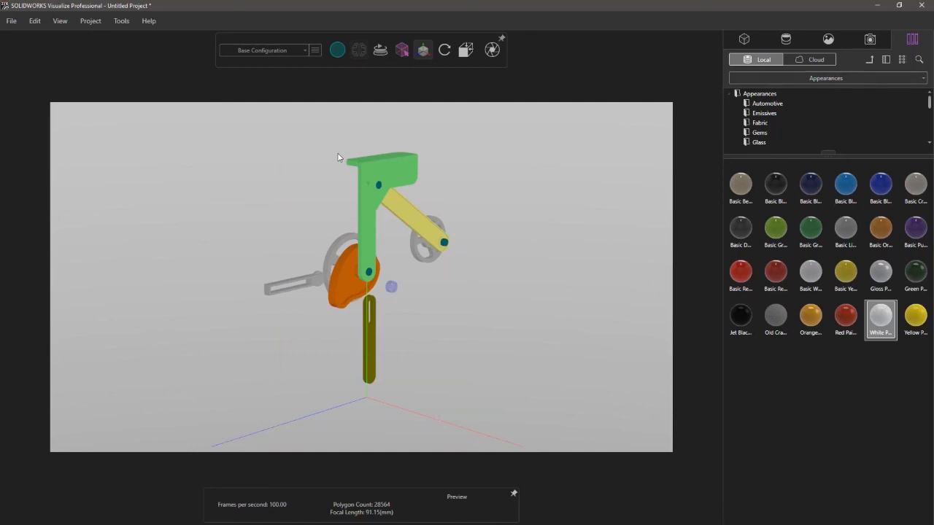
Step: Discard the untitled project's changes and open AdvMates.STEP from the Desktop again
{"action": "left_click", "coordinate": [12, 21]}
{"action": "left_click", "coordinate": [27, 53]}
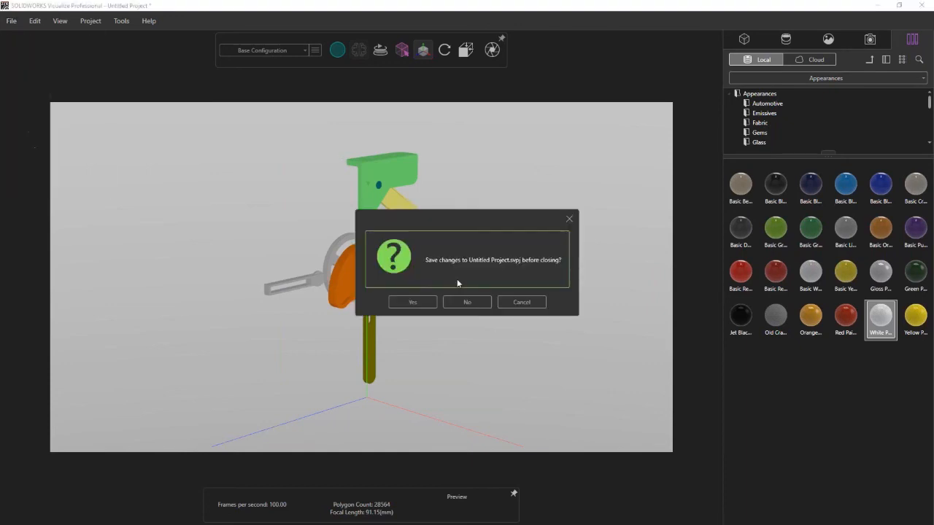
{"action": "left_click", "coordinate": [464, 300]}
{"action": "left_click", "coordinate": [502, 319]}
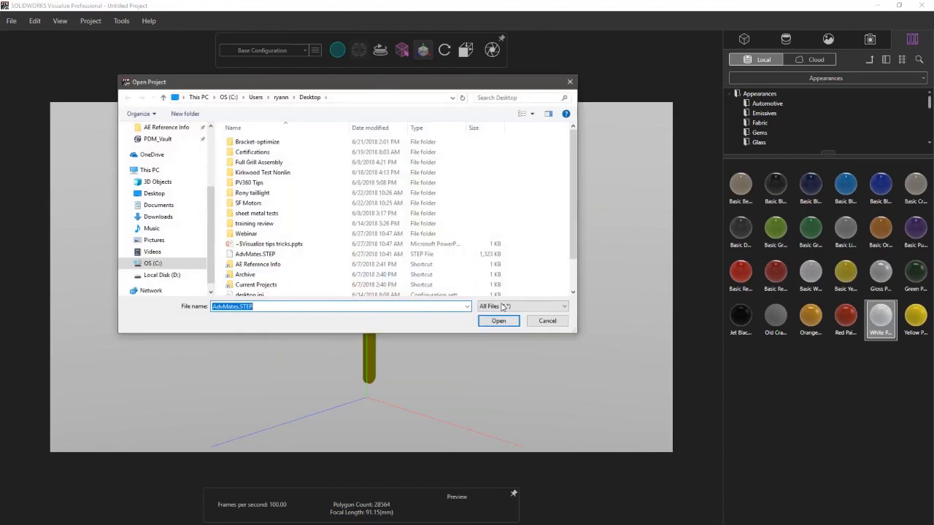